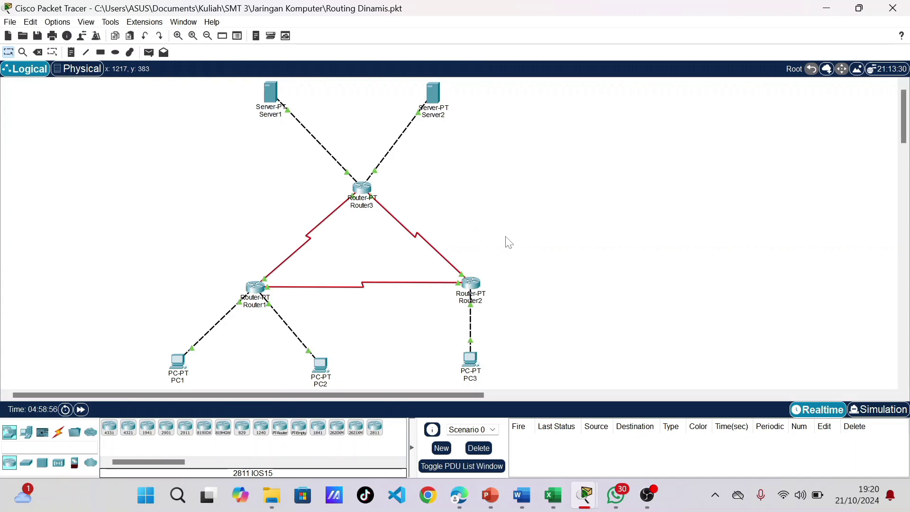
- Review the static routes and RIP network addresses configured on Router1
left_click(259, 289)
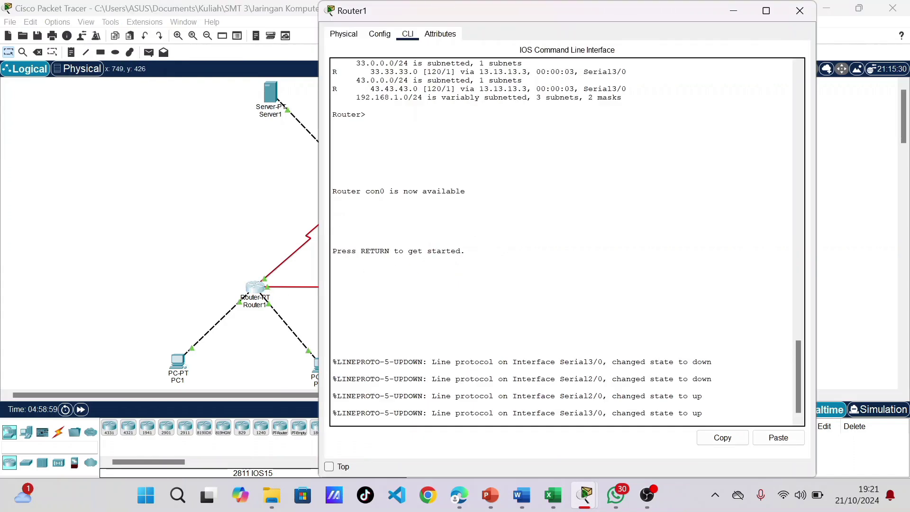
left_click(352, 38)
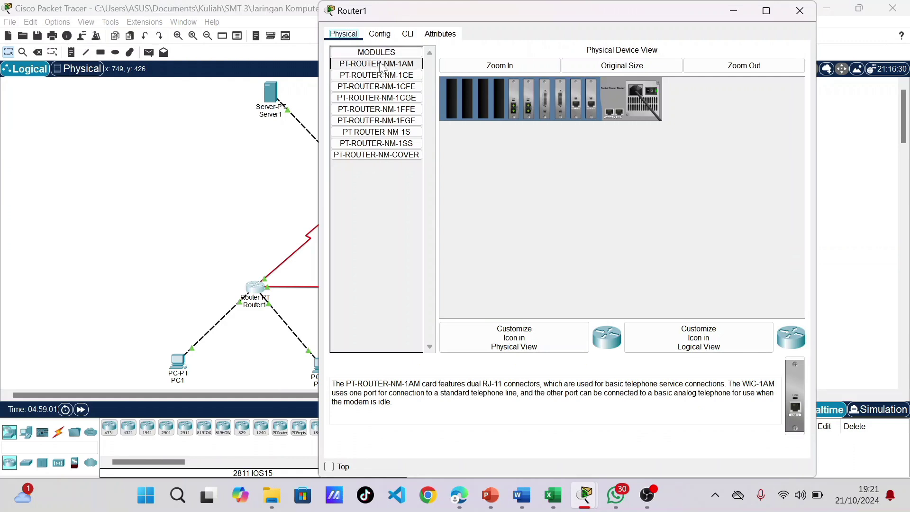
left_click(380, 34)
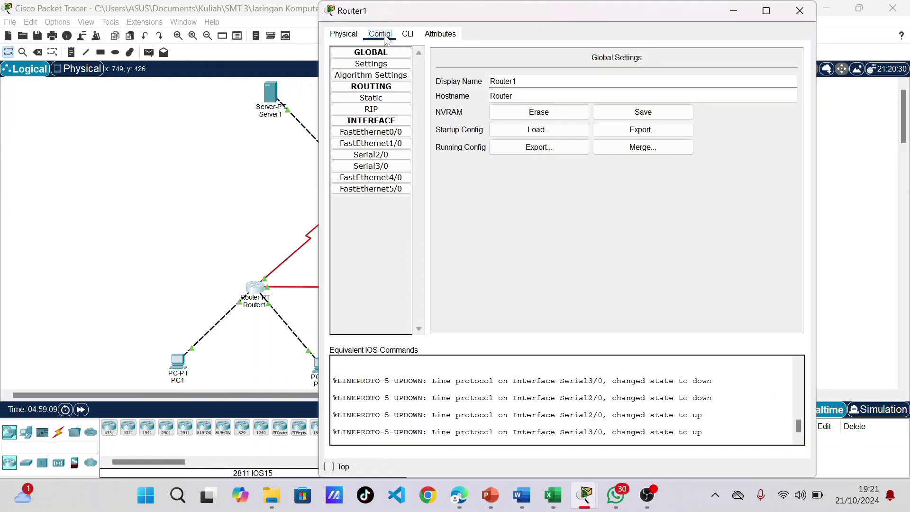
left_click(384, 101)
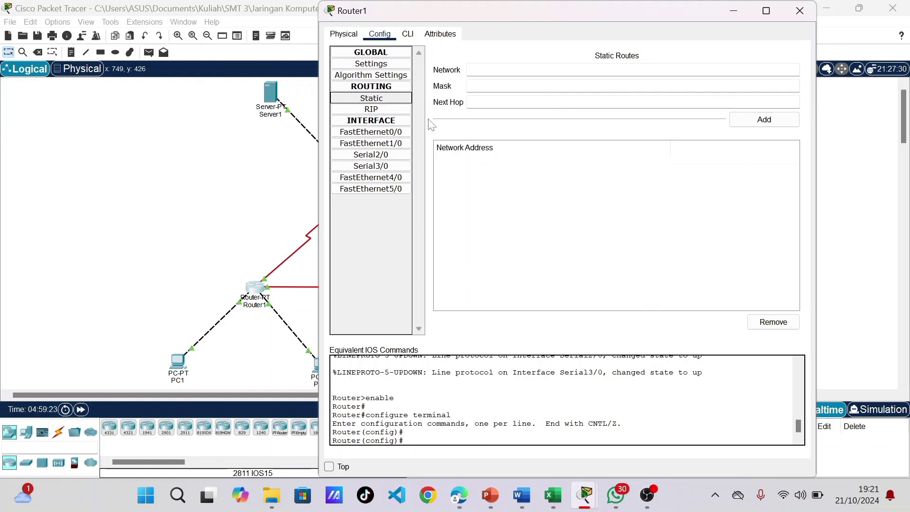
left_click(388, 112)
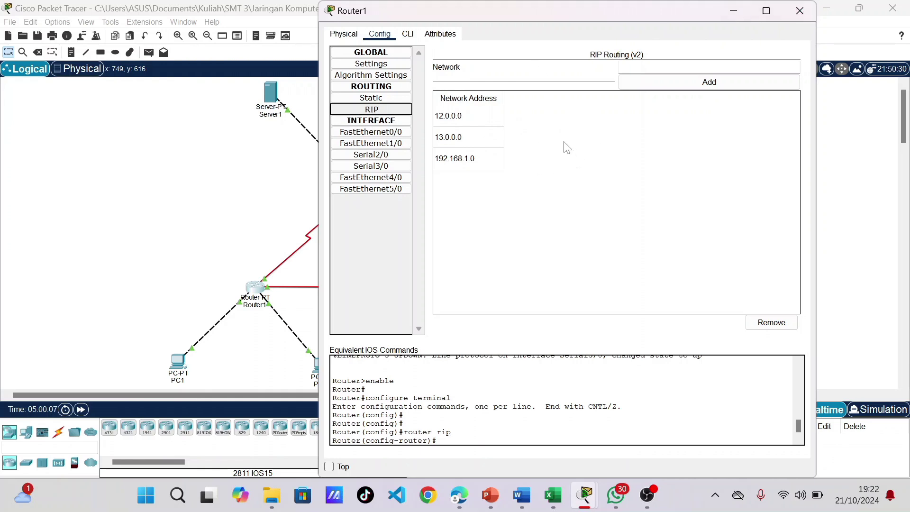
left_click(801, 11)
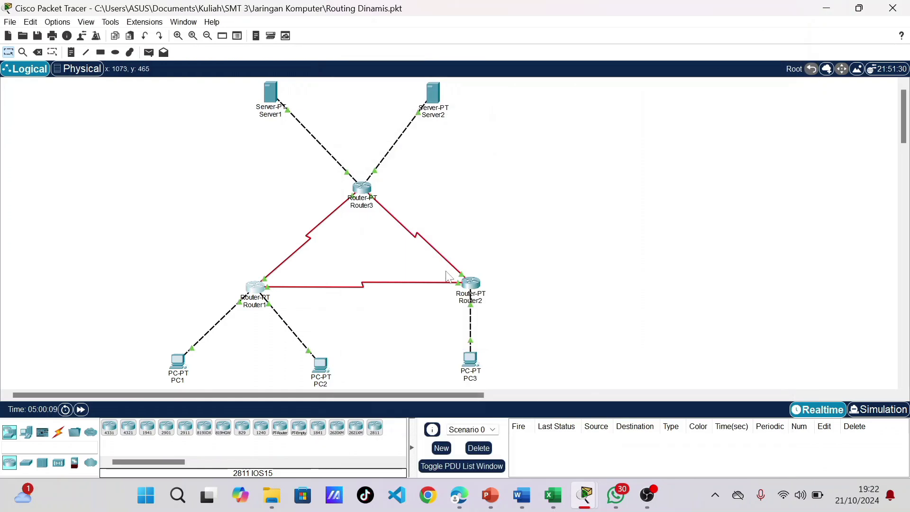
- Review the RIP network addresses configured on Router2
left_click(470, 289)
left_click(385, 111)
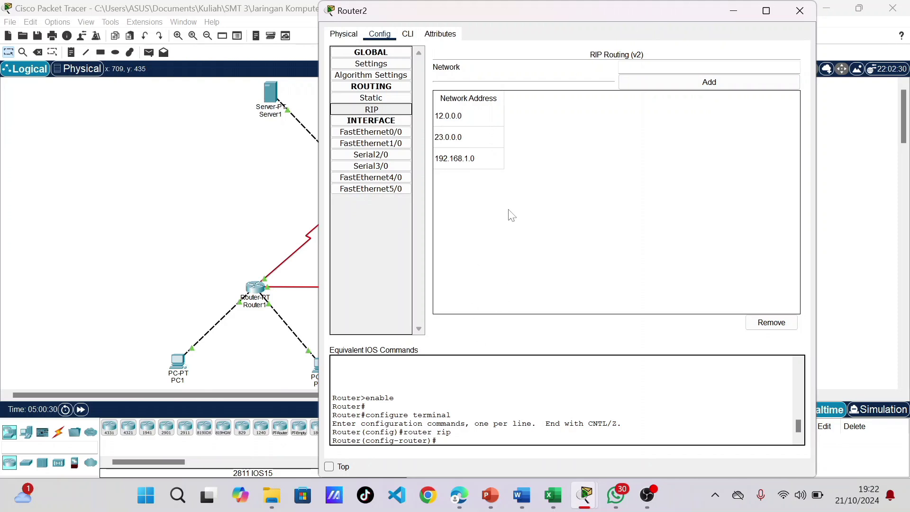
left_click(799, 11)
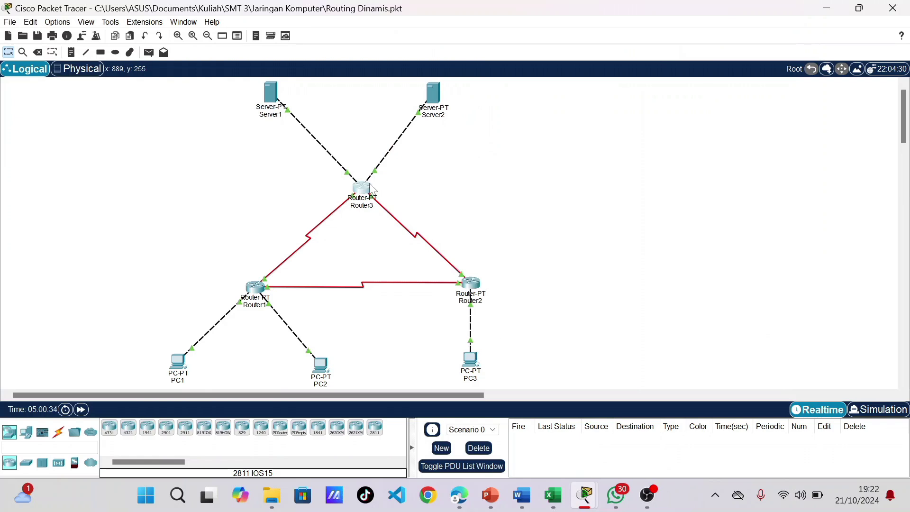
- Review the static routes and RIP network addresses configured on Router3
left_click(469, 284)
left_click(380, 34)
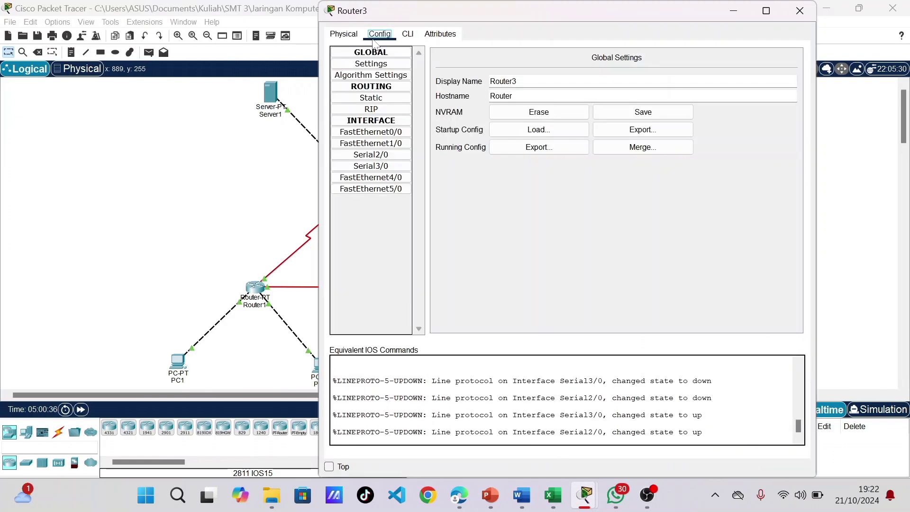
left_click(377, 98)
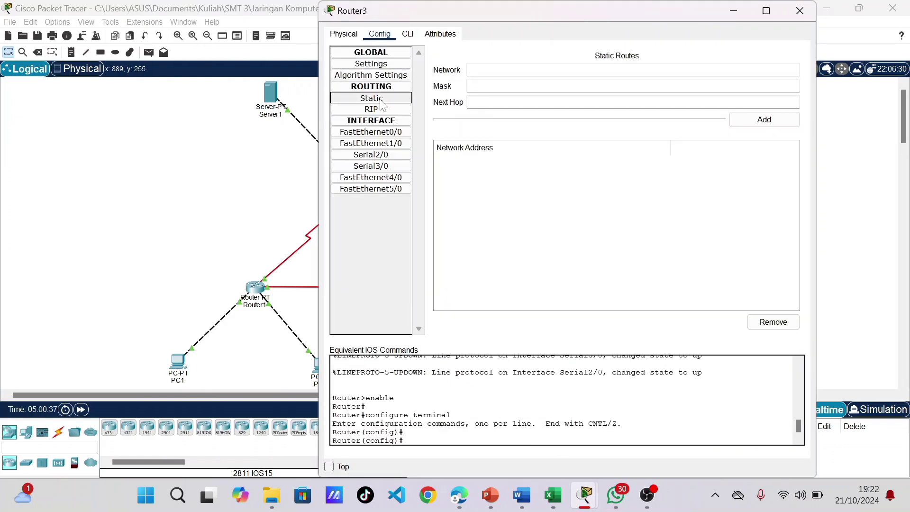
left_click(384, 109)
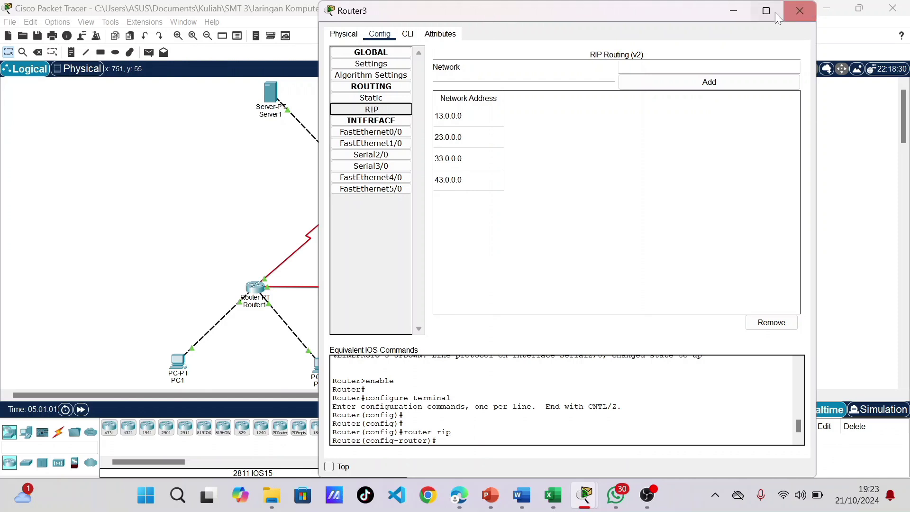
mouse_move(772, 13)
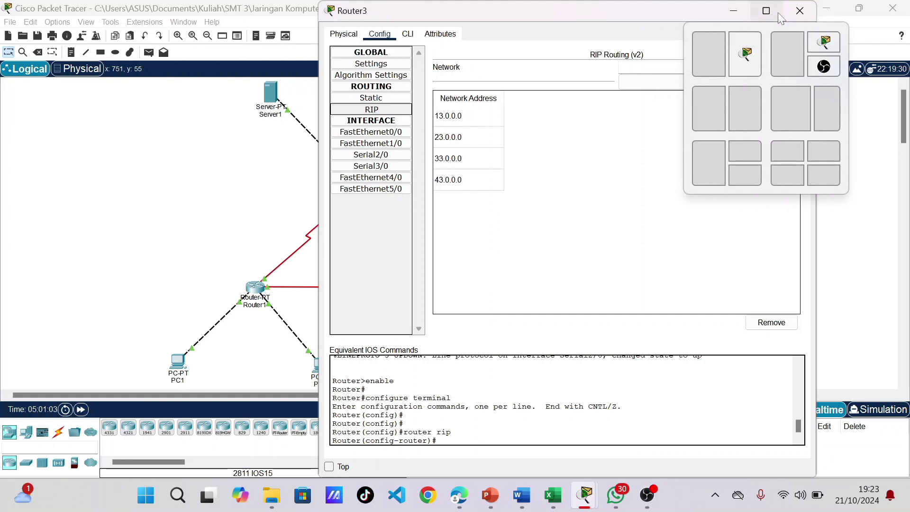
left_click(796, 11)
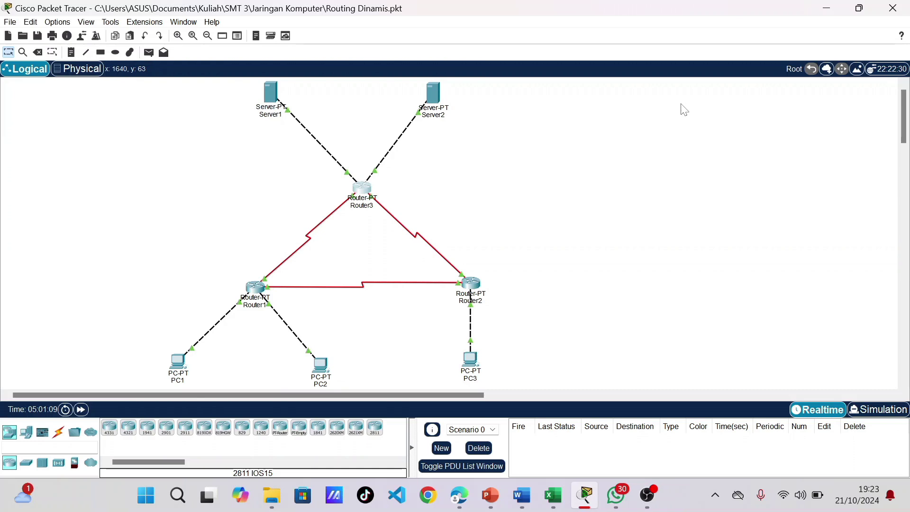
- In Router1's RIP configuration mode, enter no auto-summary and version 2 on the command line
left_click(258, 290)
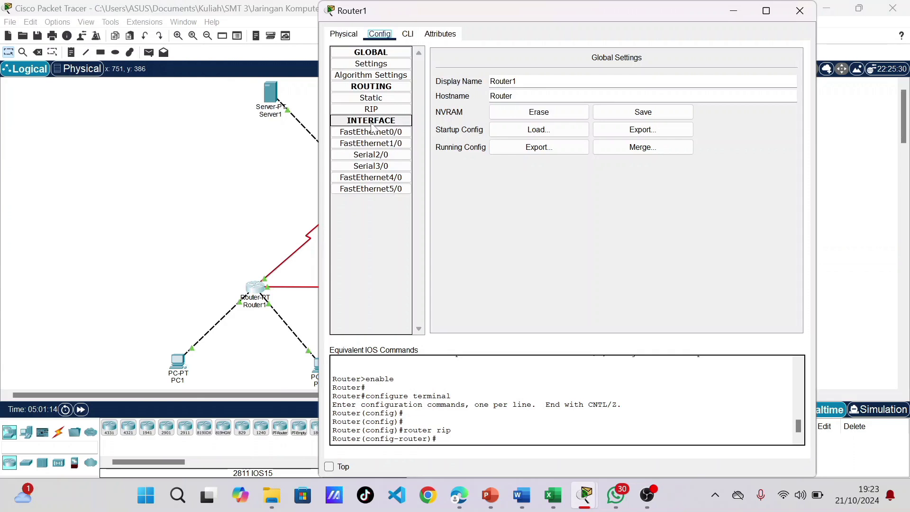
left_click(409, 35)
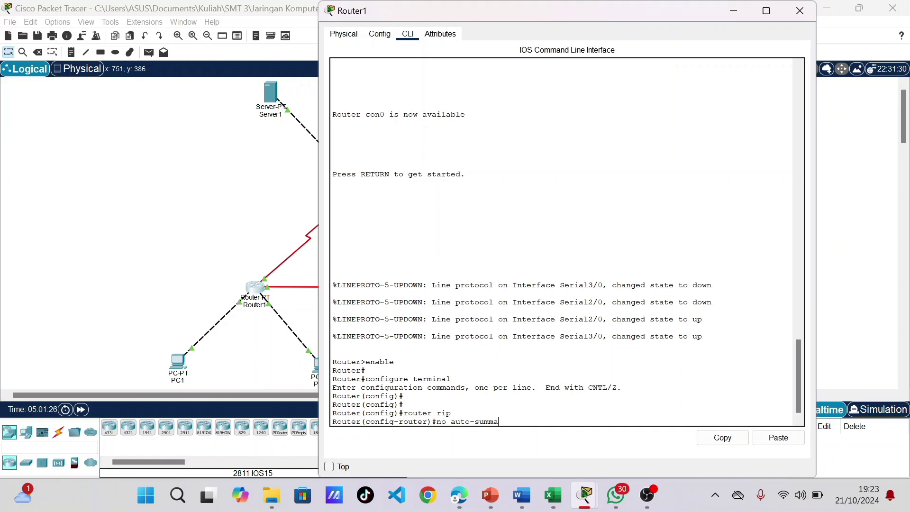
key("Return")
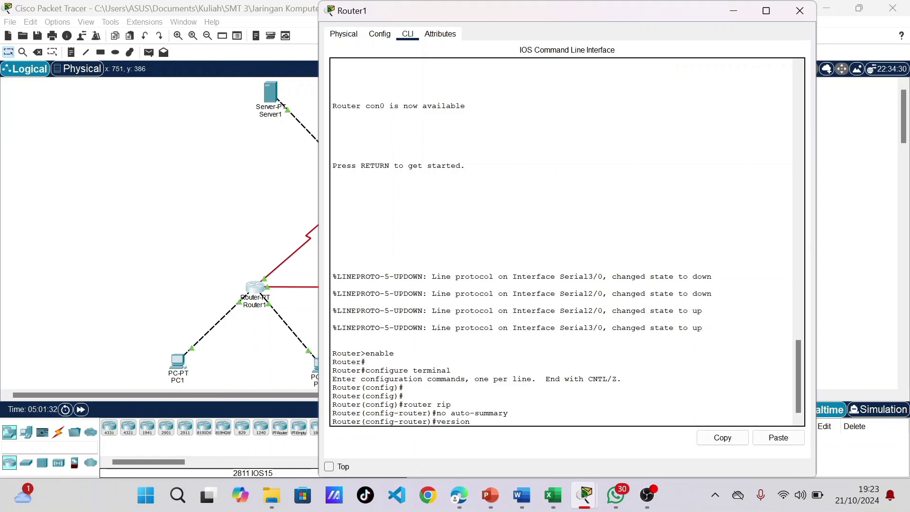
key("Return")
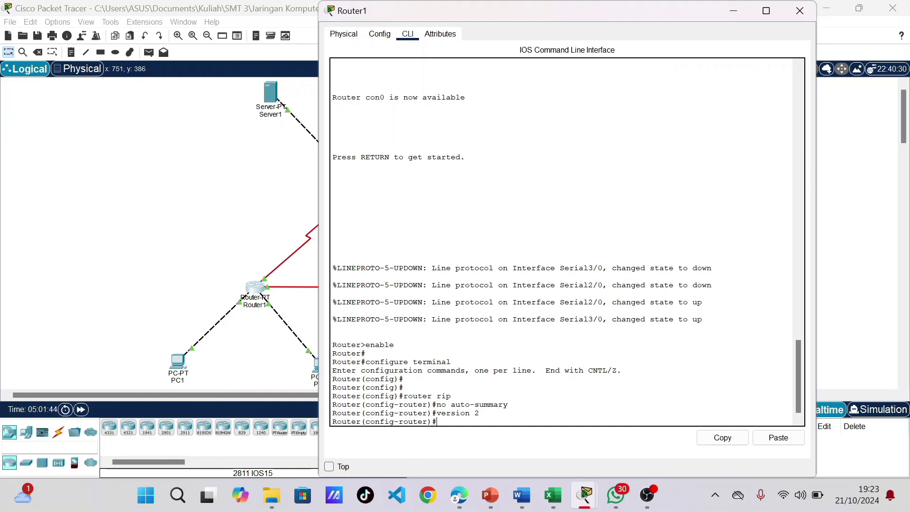
- Save Router1's running configuration to NVRAM and close its window
left_click(386, 37)
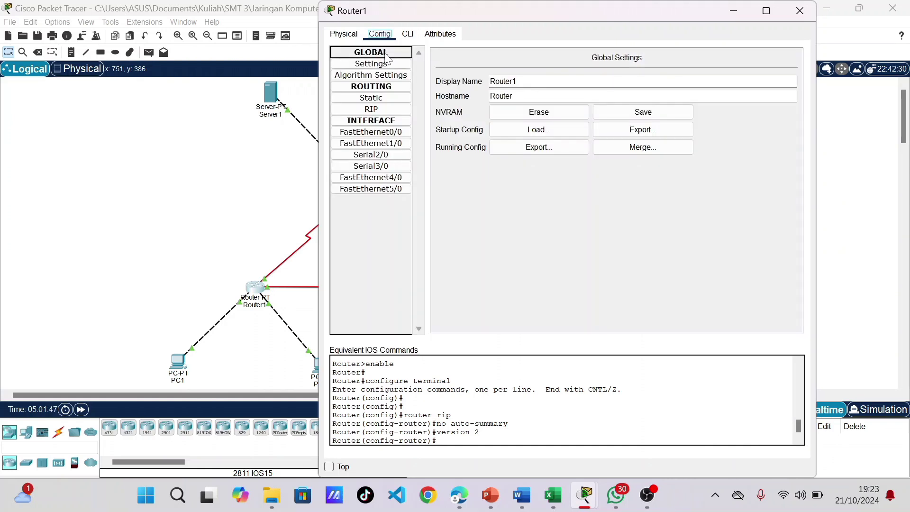
left_click(386, 63)
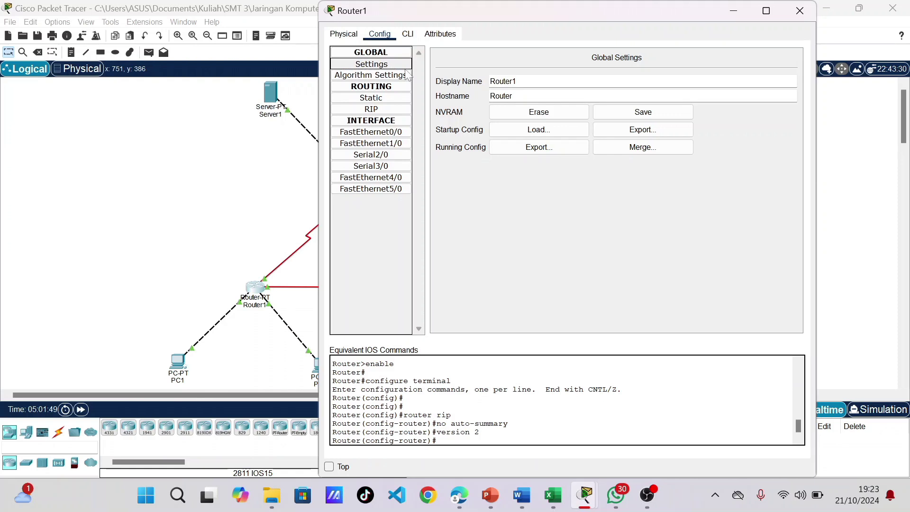
left_click(667, 114)
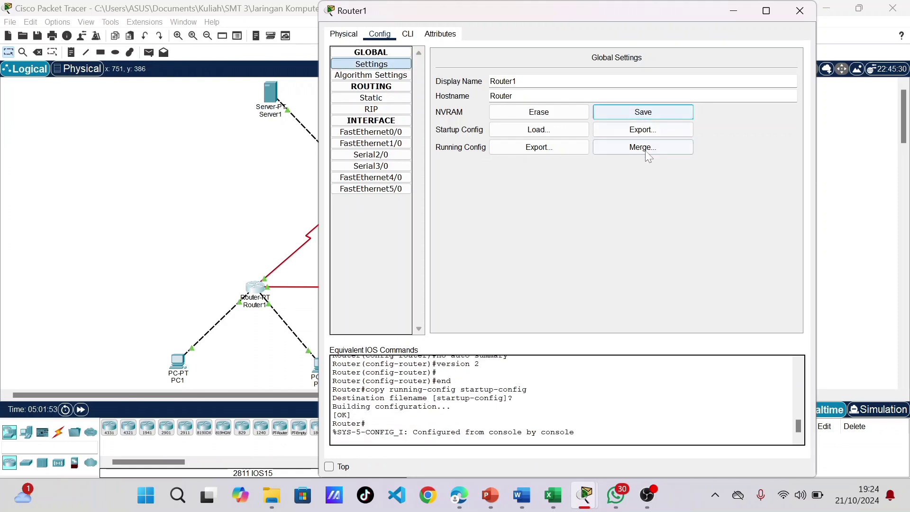
left_click(806, 18)
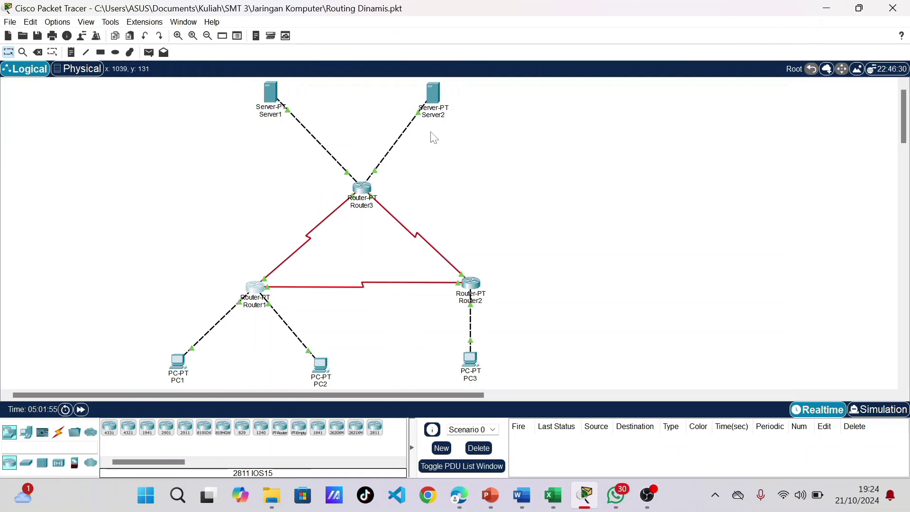
- In Router2's RIP configuration mode, enter no auto-summary and version 2 on the command line
left_click(471, 286)
left_click(408, 37)
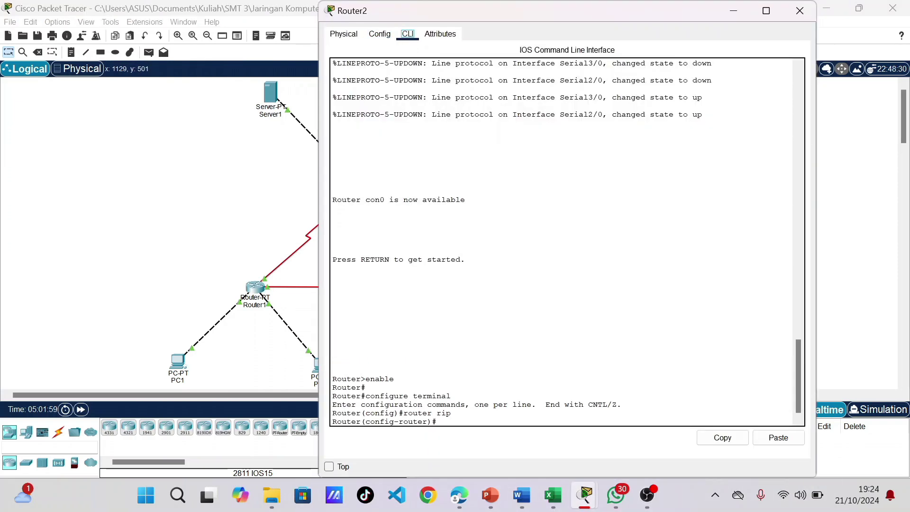
left_click(452, 413)
type("no auto-summary")
key("Return")
type("v")
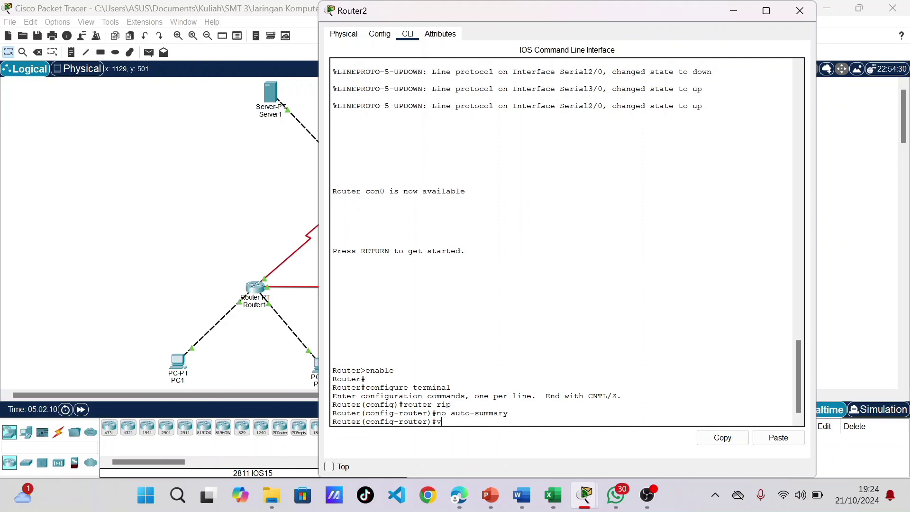
type("ersion 2")
key("Return")
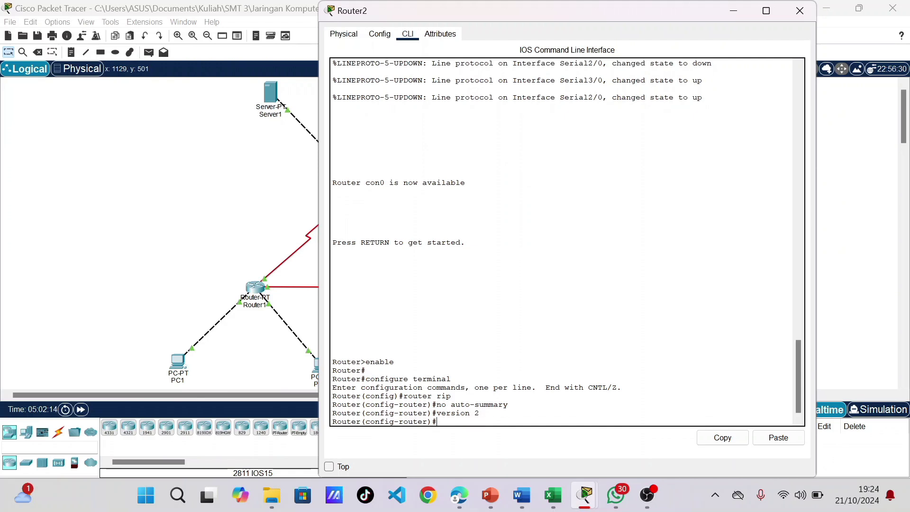
- Save Router2's running configuration to NVRAM and close its window
left_click(379, 34)
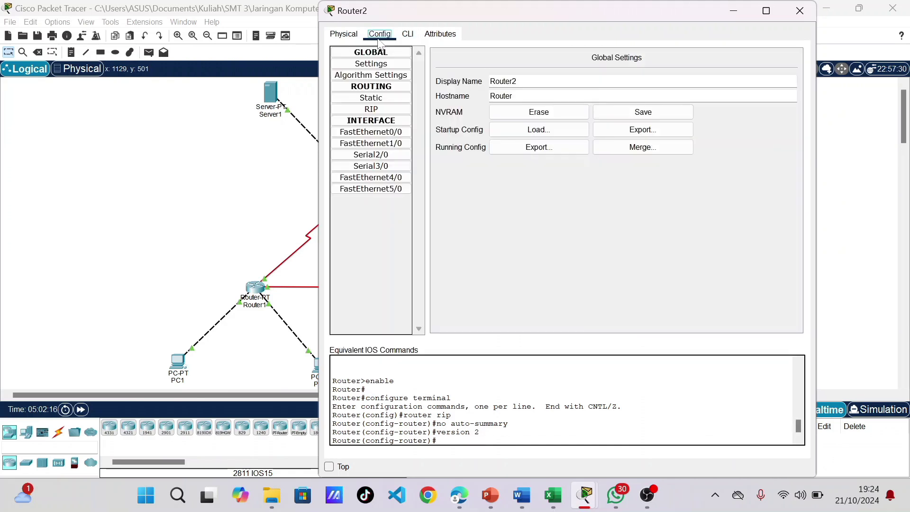
left_click(623, 111)
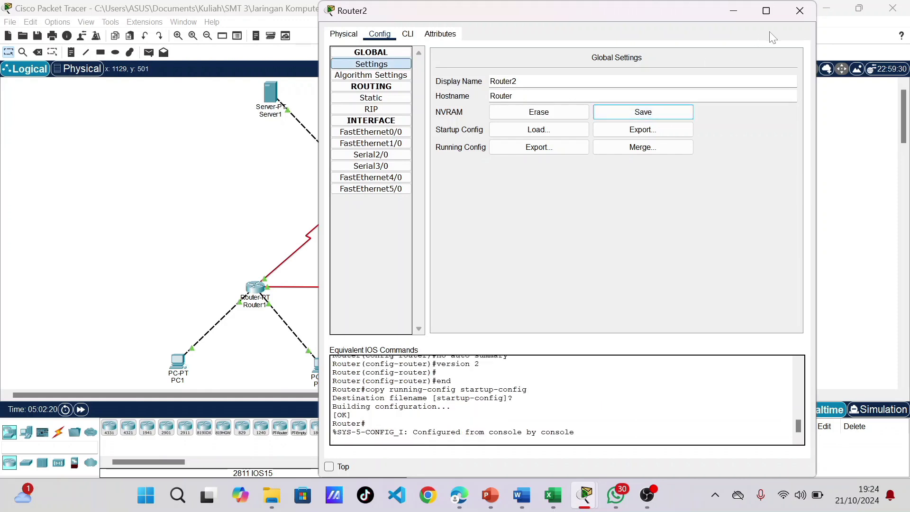
left_click(800, 12)
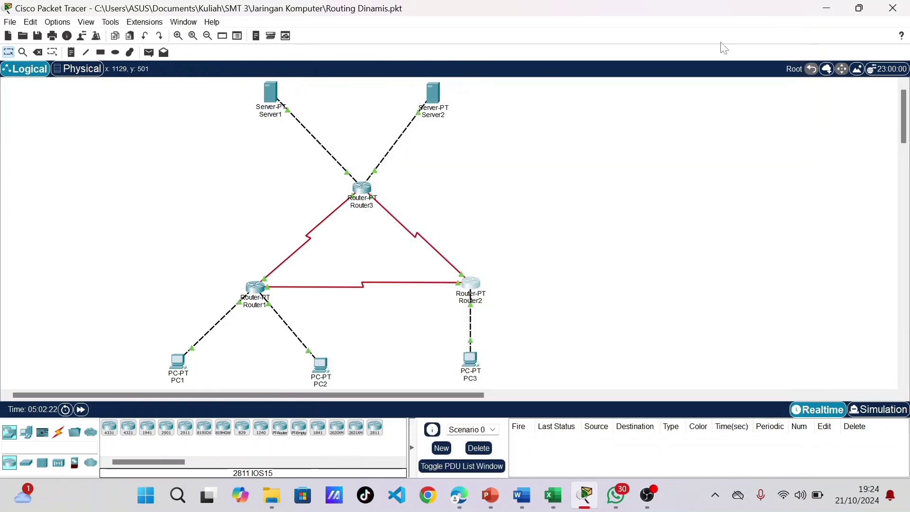
- In Router3's RIP configuration mode, enter no auto-summary and version 2 on the command line
left_click(364, 190)
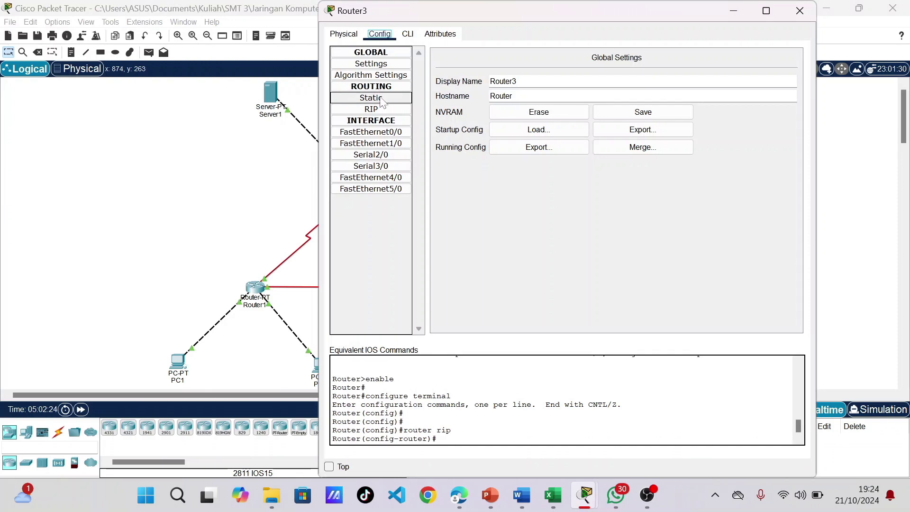
left_click(408, 35)
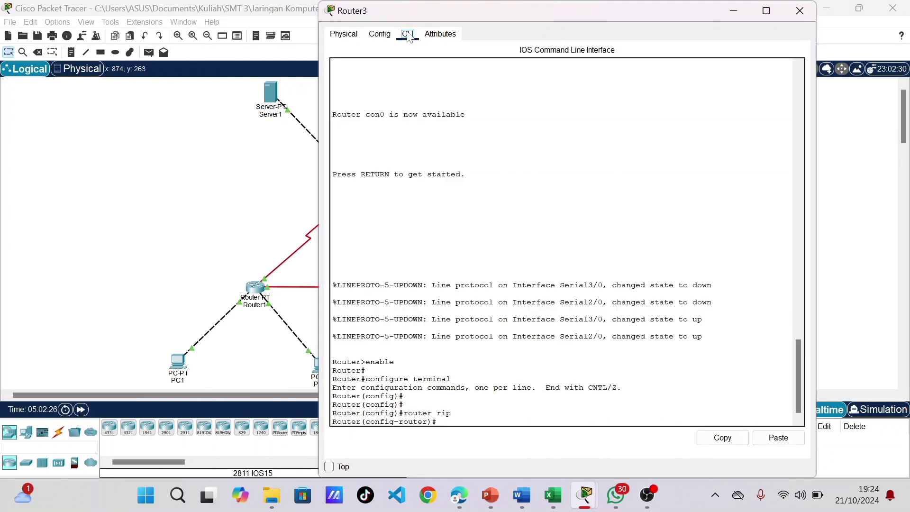
type("no aut")
key("BackSpace")
key("BackSpace")
key("BackSpace")
key("BackSpace")
type("autp")
key("BackSpace")
type("o")
type("-si")
type("mmary")
key("Return")
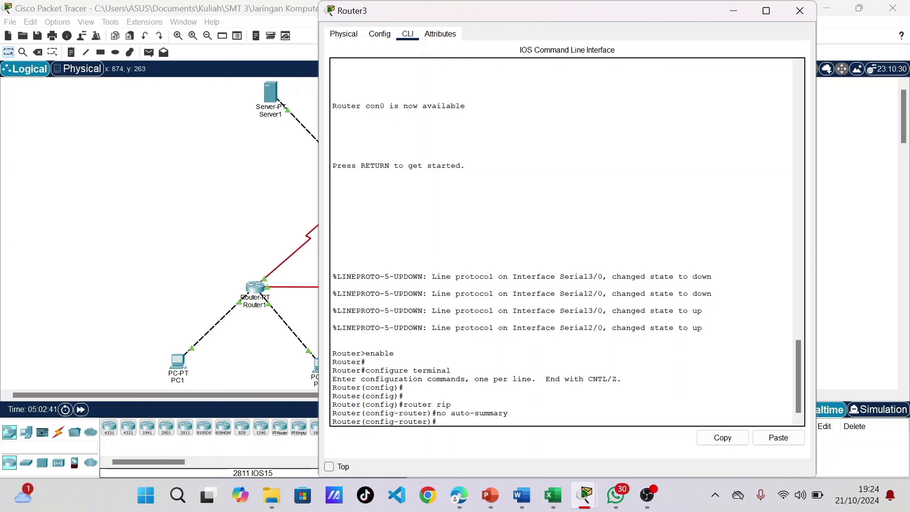
type("version 2")
key("Return")
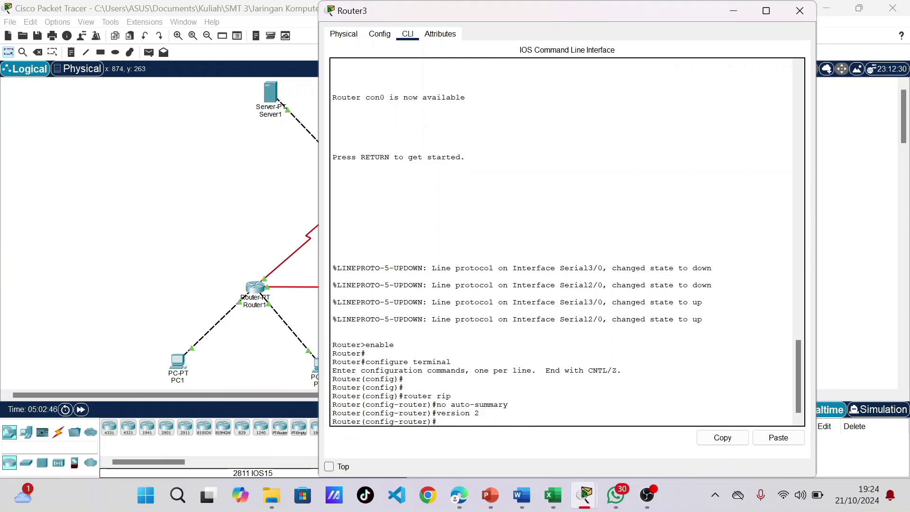
- Save Router3's running configuration to NVRAM and close its window
left_click(379, 38)
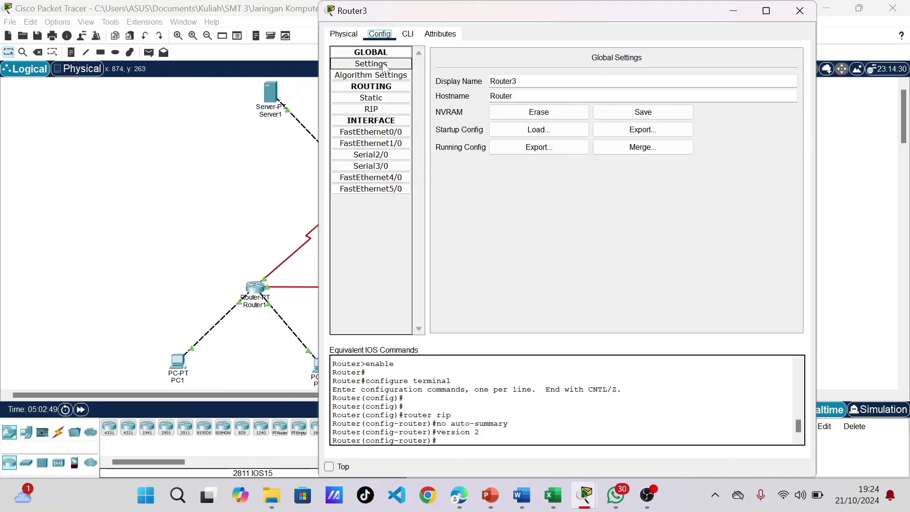
left_click(652, 117)
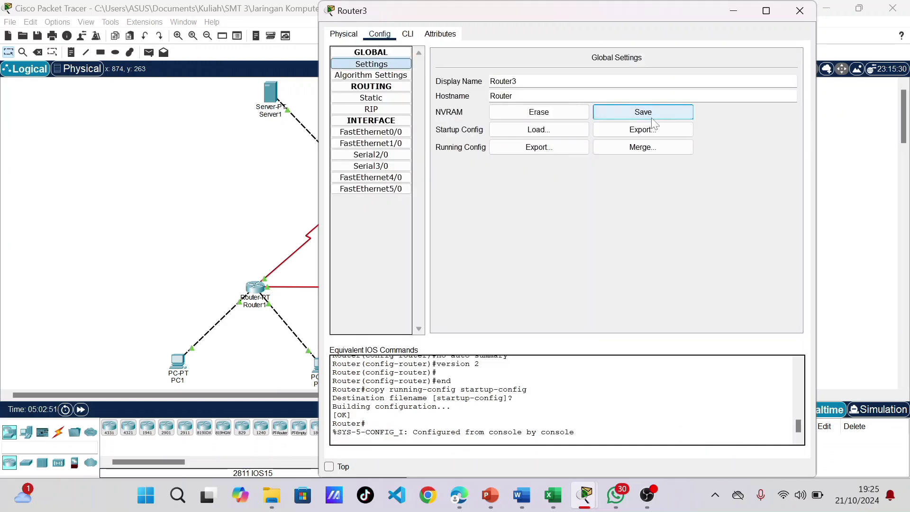
left_click(790, 18)
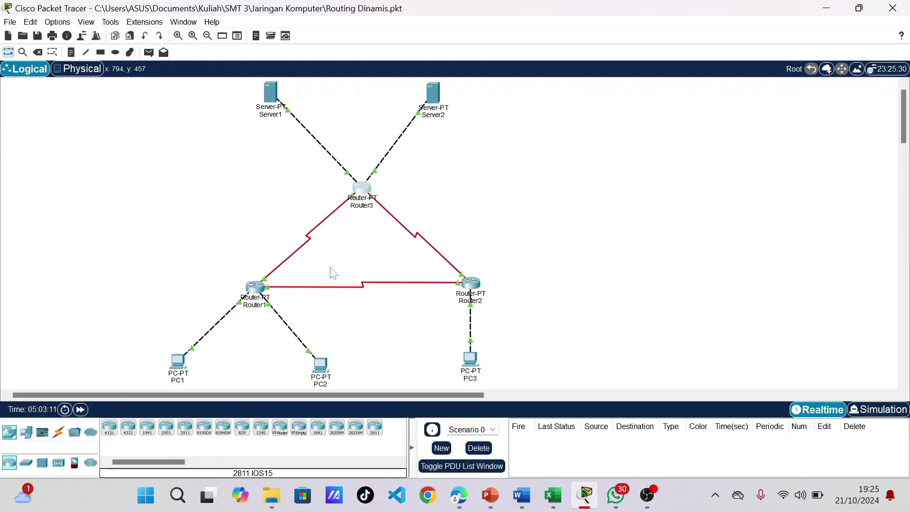
- Reset the network and accept losing configurations that are not in the startup configuration
key("alt")
key("alt+s")
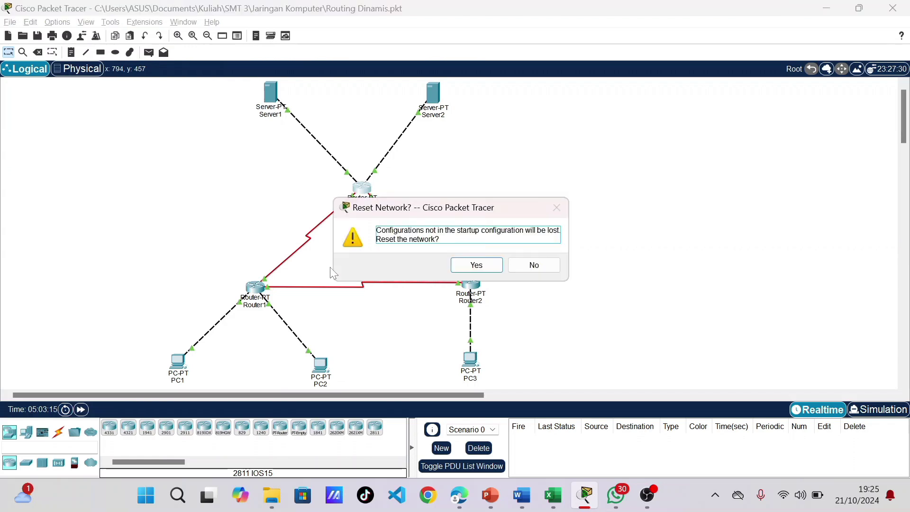
left_click(481, 262)
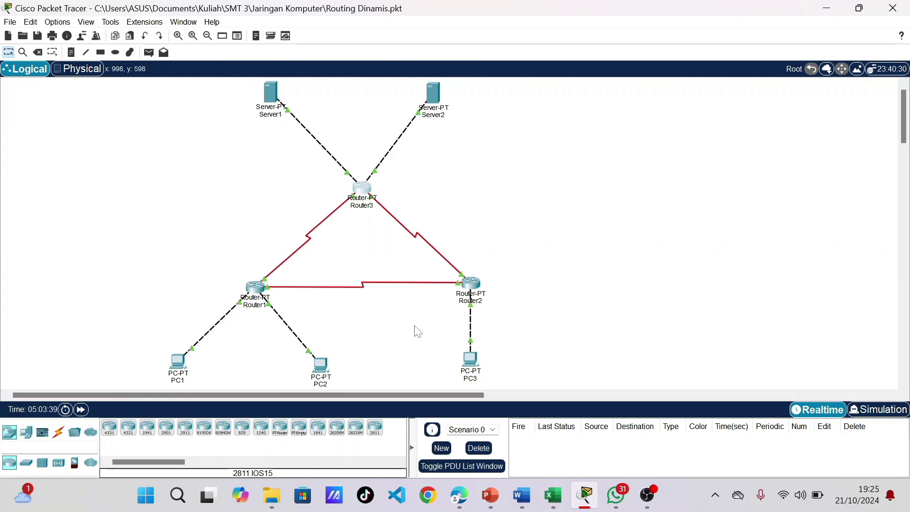
- Display Router1's routing table on its command line with show ip route, and close its window
left_click(259, 290)
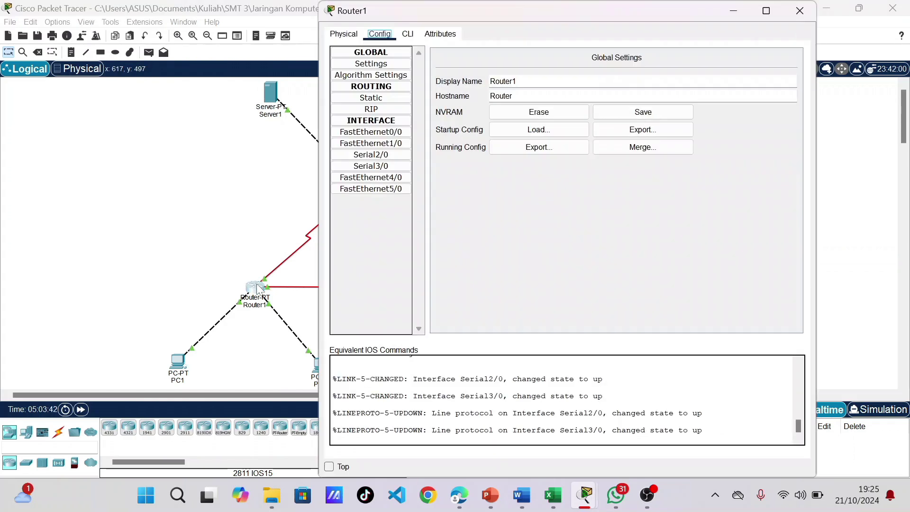
left_click(406, 36)
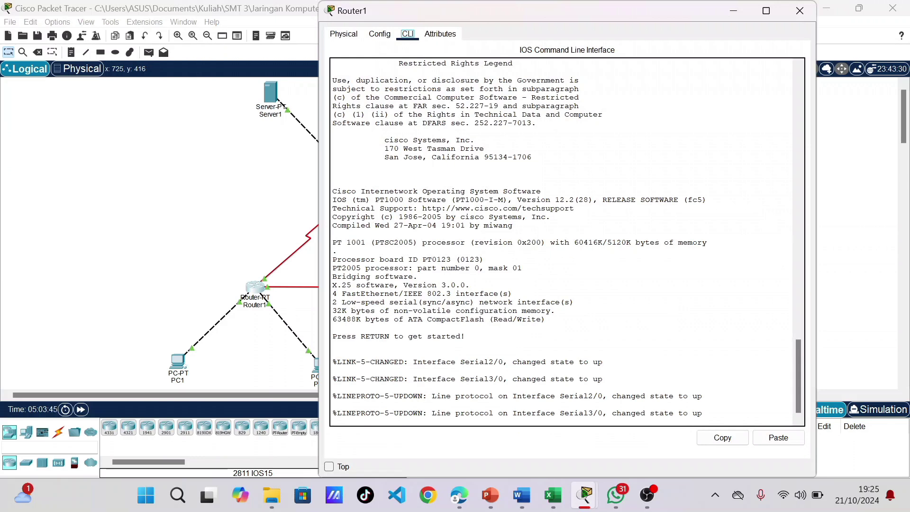
key("Return")
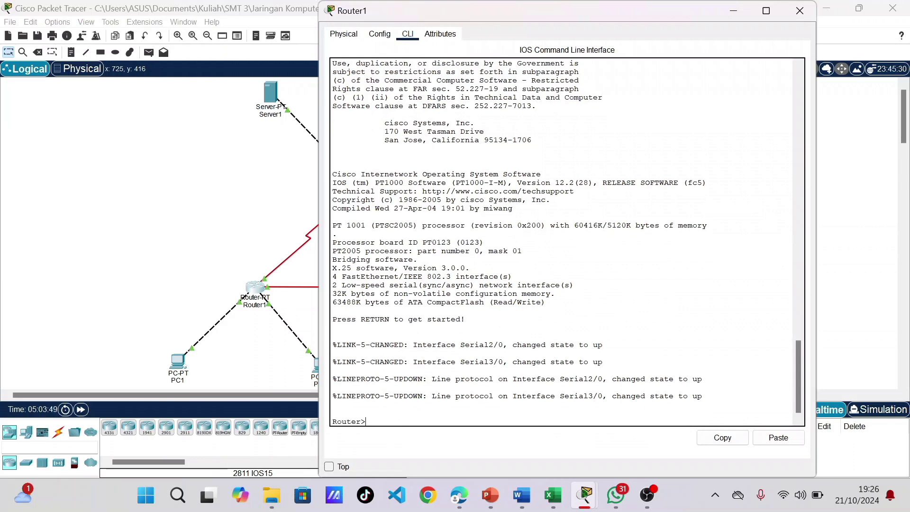
type("s")
type("hiw")
key("BackSpace")
key("BackSpace")
type("ow ip route")
key("Return")
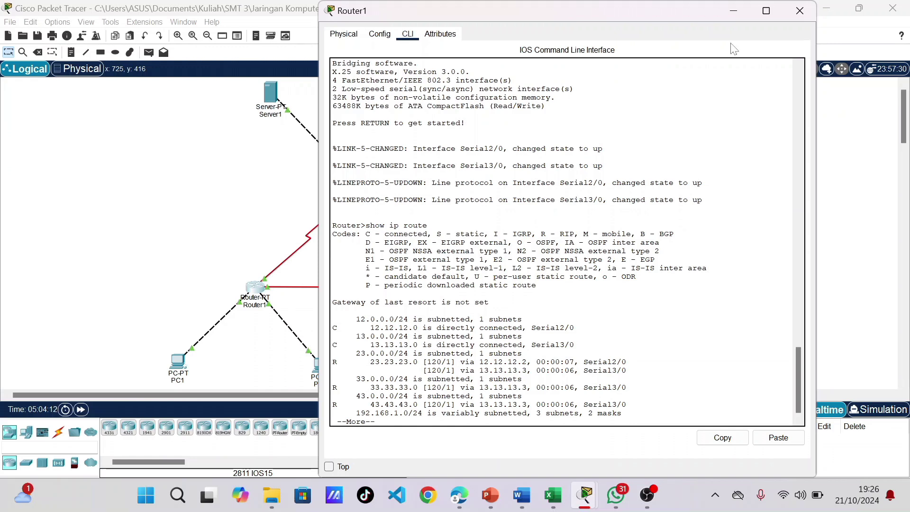
left_click(800, 11)
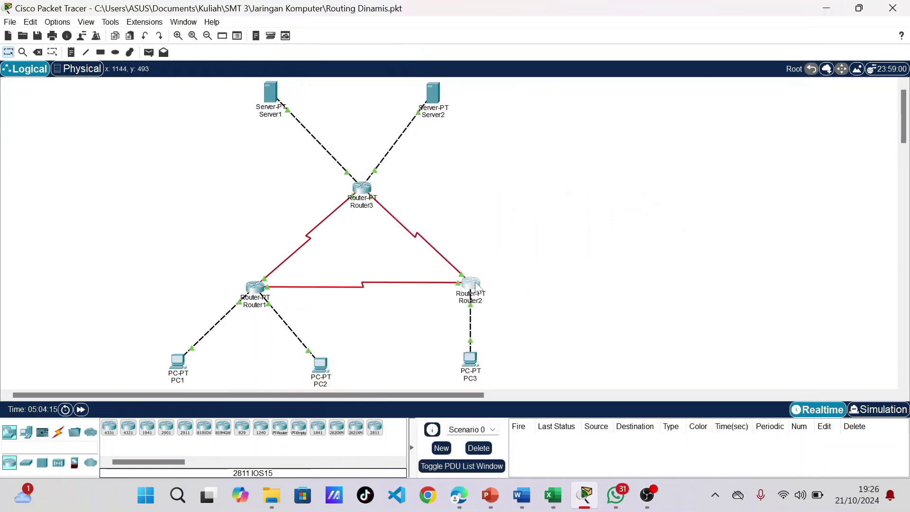
- Display Router2's routing table on its command line with show ip route, and close its window
left_click(475, 283)
left_click(409, 35)
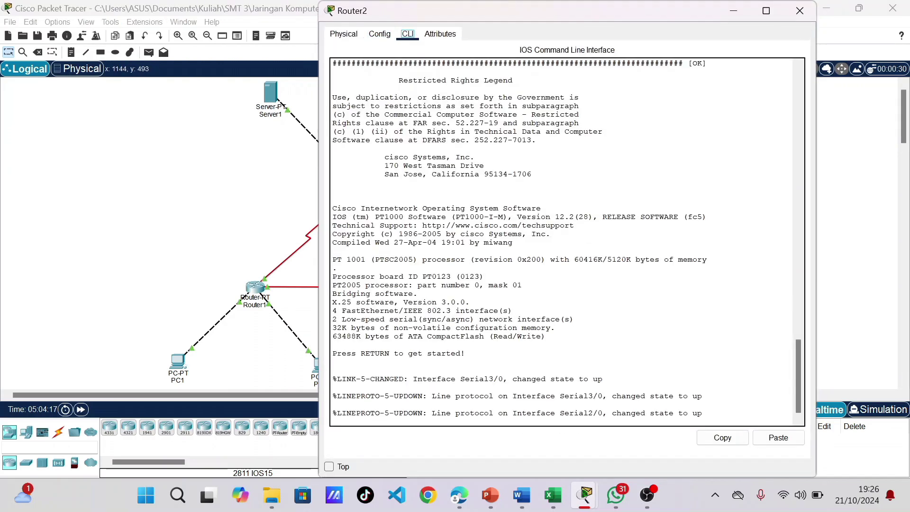
key("Return")
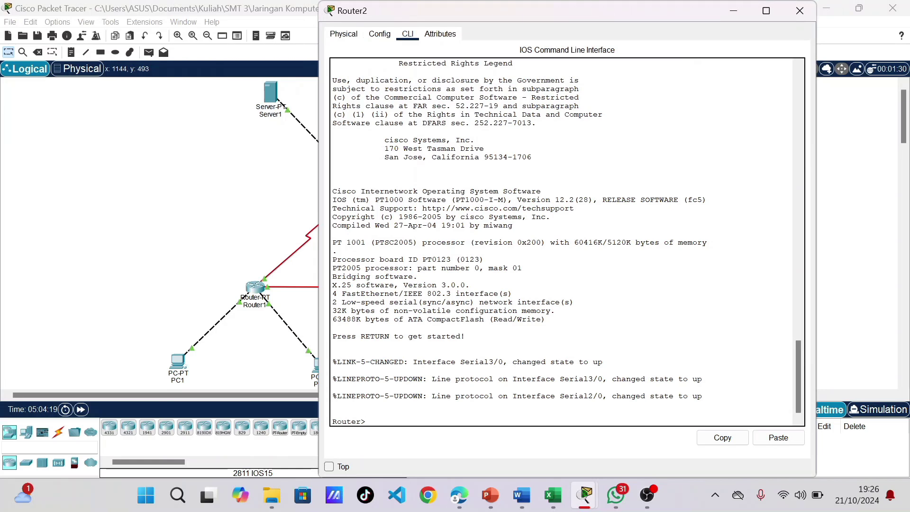
type("show ip route")
key("Return")
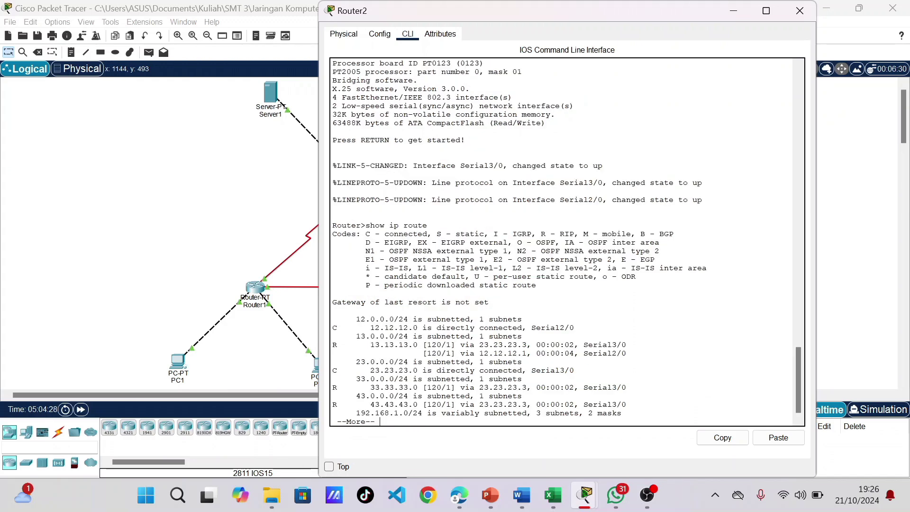
left_click(800, 10)
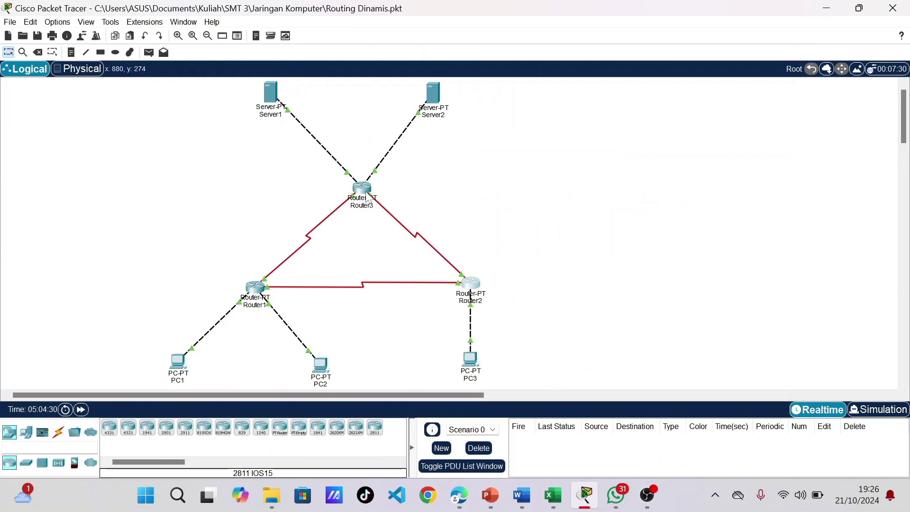
- Display Router3's routing table on its command line with show ip route, and close its window
left_click(362, 189)
left_click(408, 34)
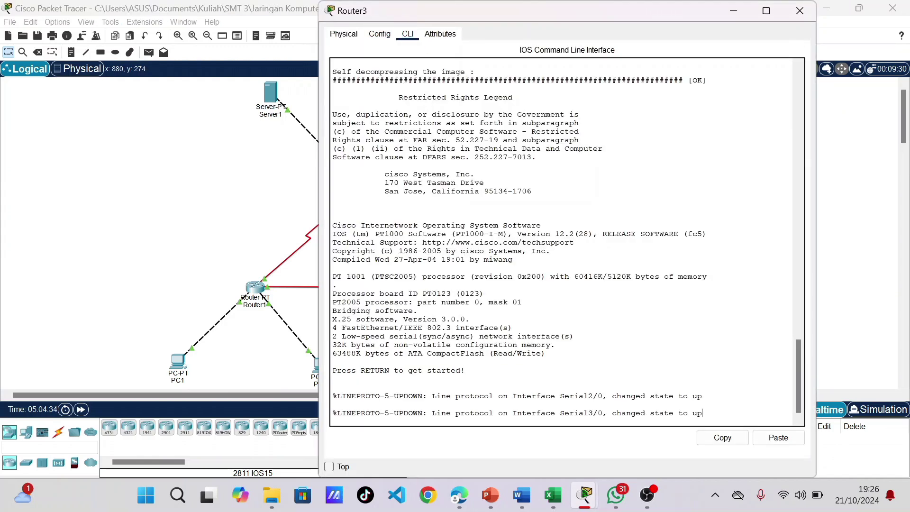
key("Return")
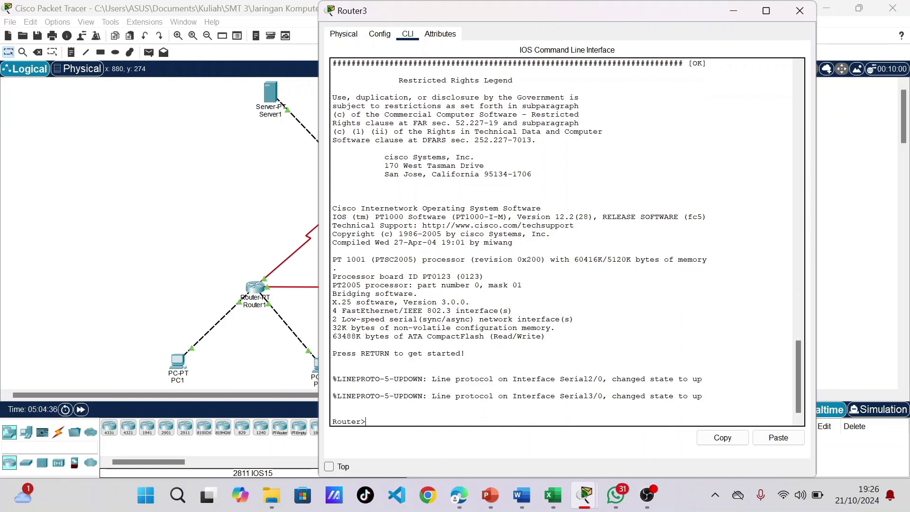
type("show")
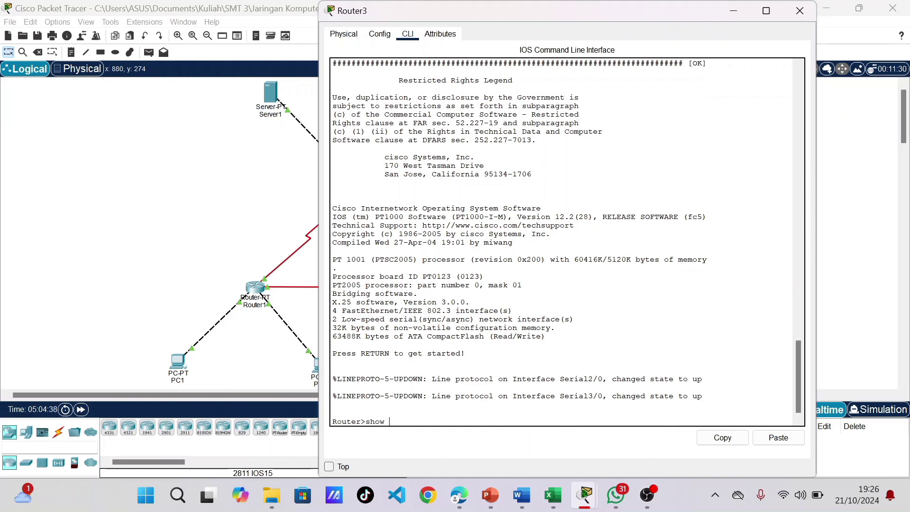
type(" ip roy")
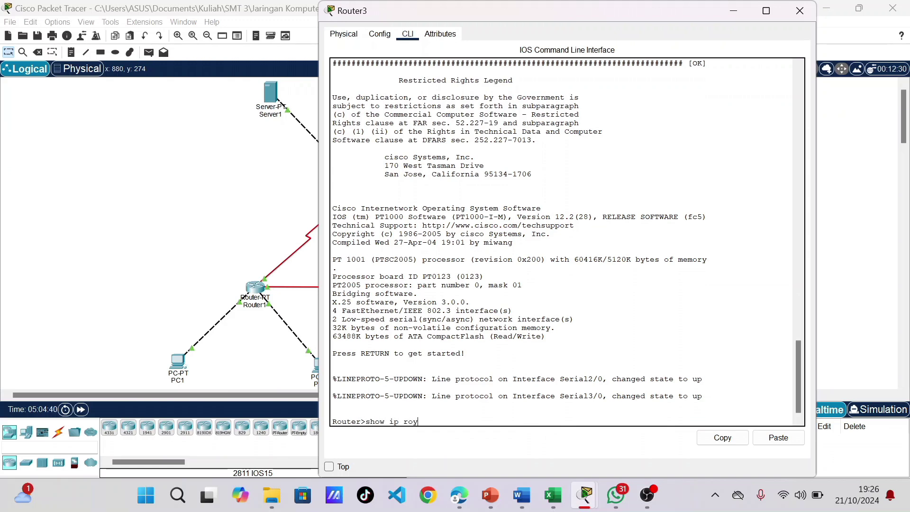
key("BackSpace")
type("ute")
key("Return")
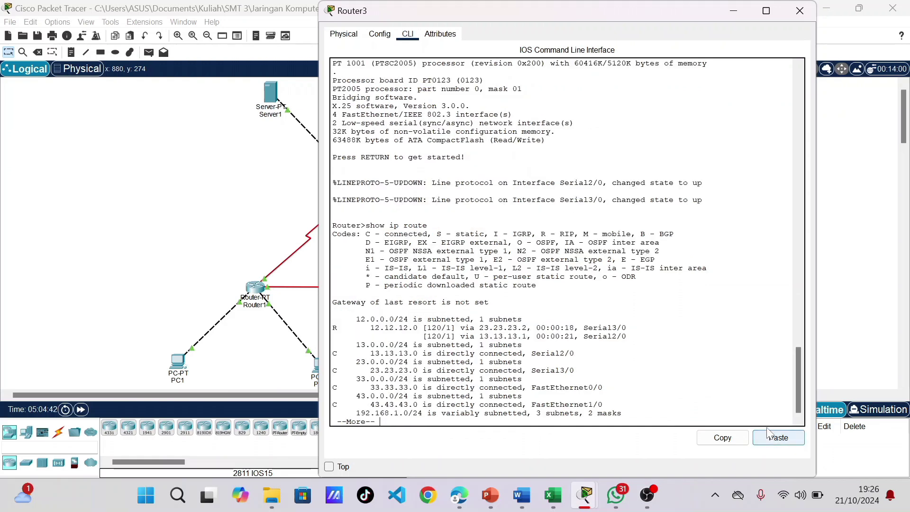
left_click(796, 15)
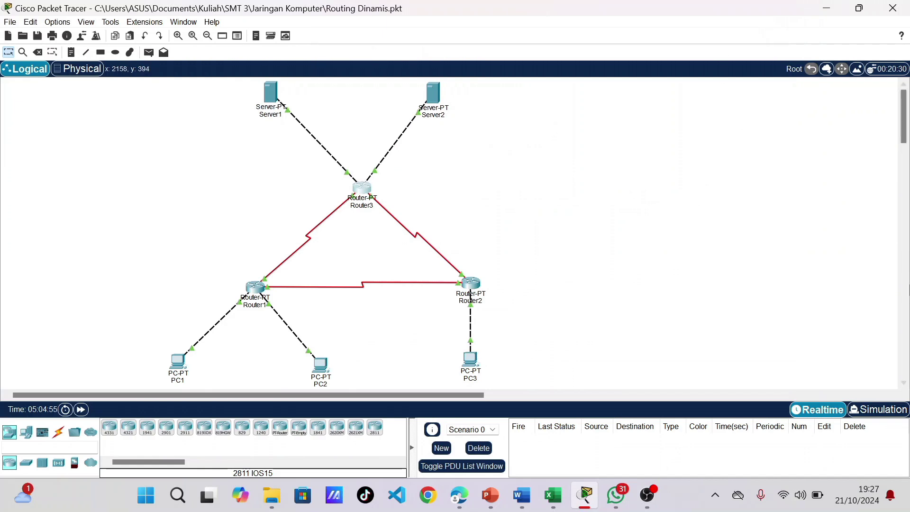
- Switch to simulation mode and check the IPv4 event filters for ICMP
left_click(875, 412)
left_click(770, 392)
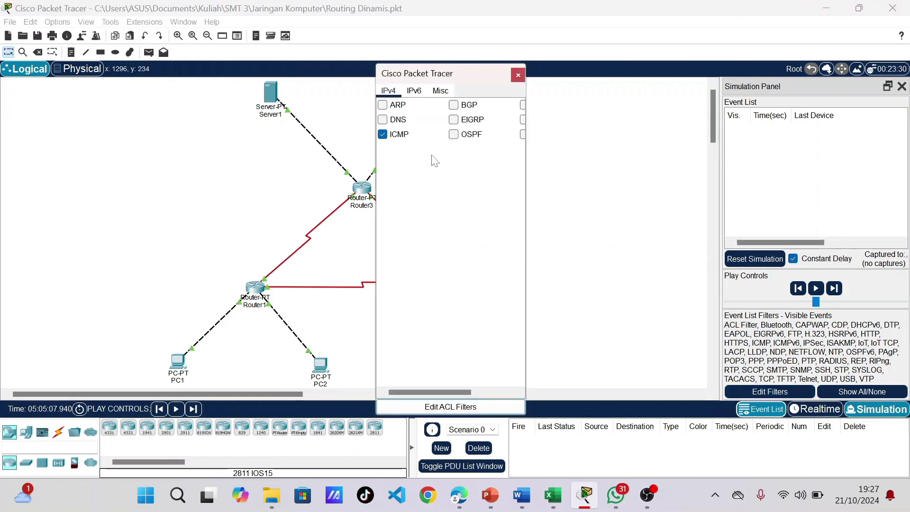
left_click(519, 78)
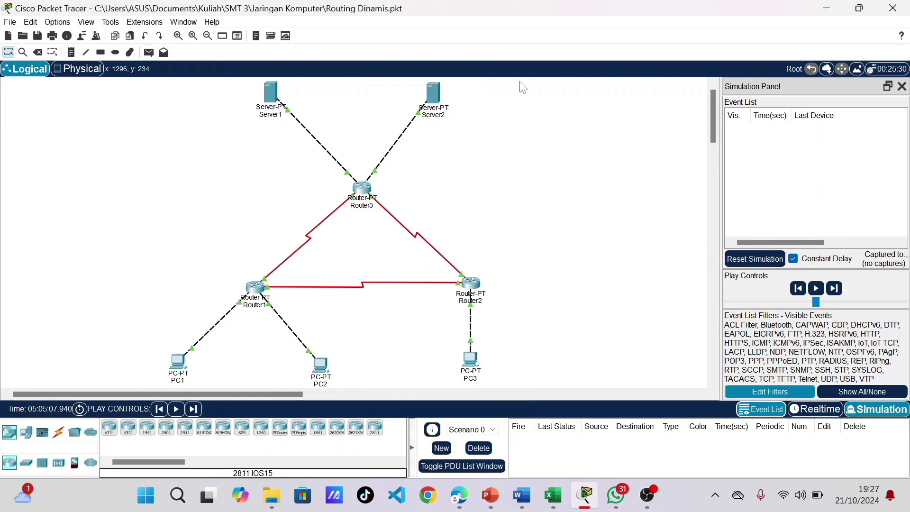
- Create a simple PDU from PC1 to PC2 and advance the simulation event by event
left_click(150, 54)
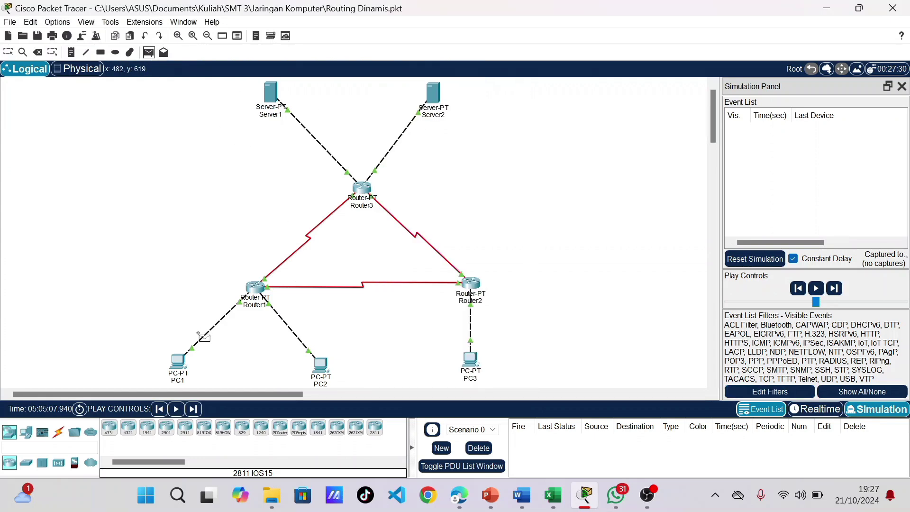
left_click(182, 364)
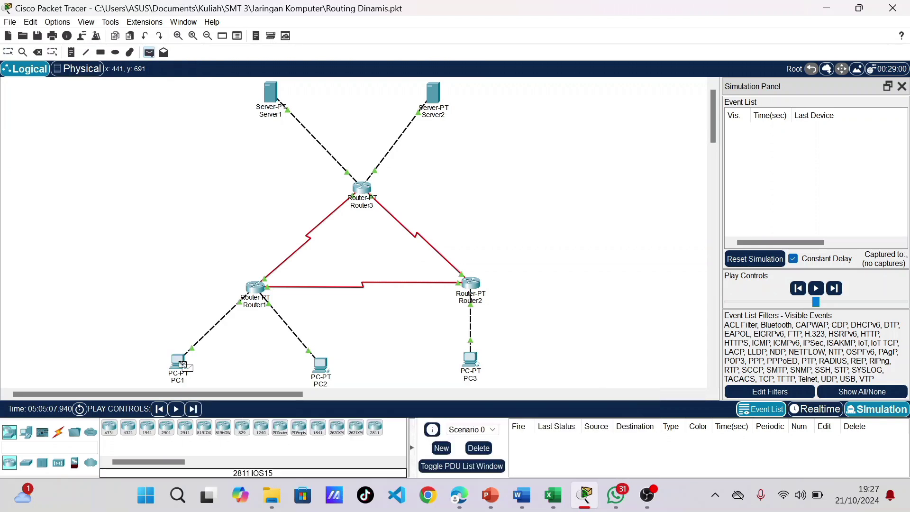
left_click(313, 366)
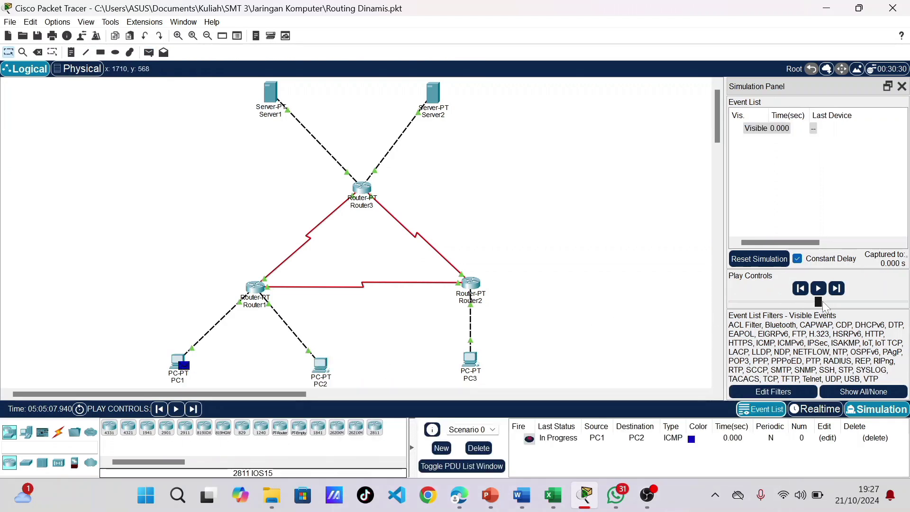
left_click(837, 294)
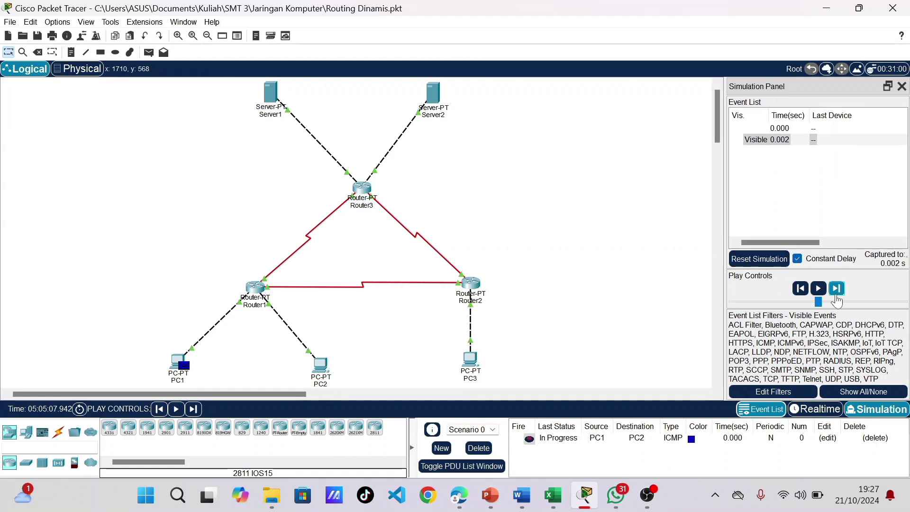
left_click(837, 293)
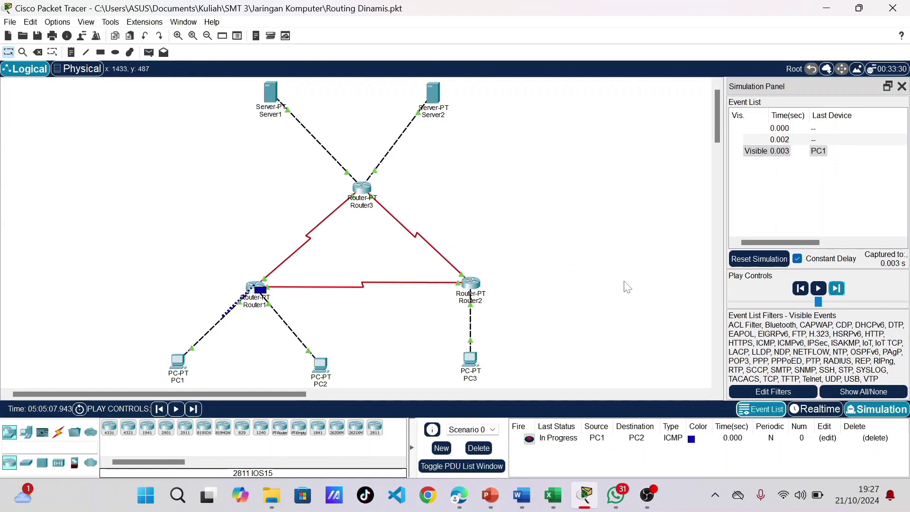
left_click(841, 292)
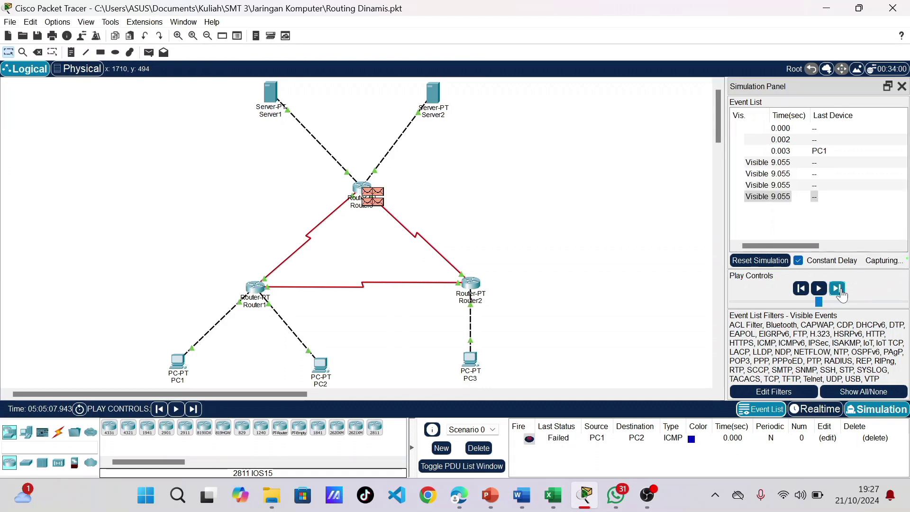
- Delete the current scenario's PDU, create another simple PDU from PC1 to PC2 and advance it through the full round trip
left_click(490, 455)
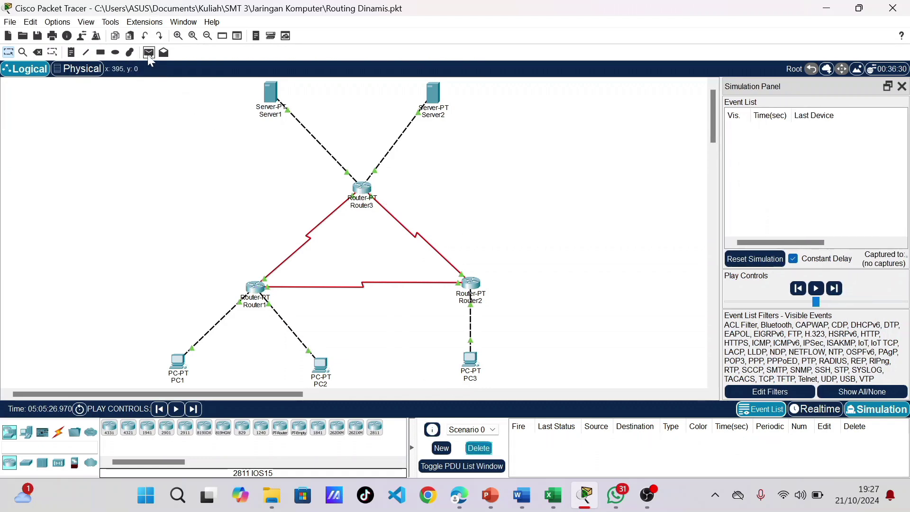
left_click(149, 54)
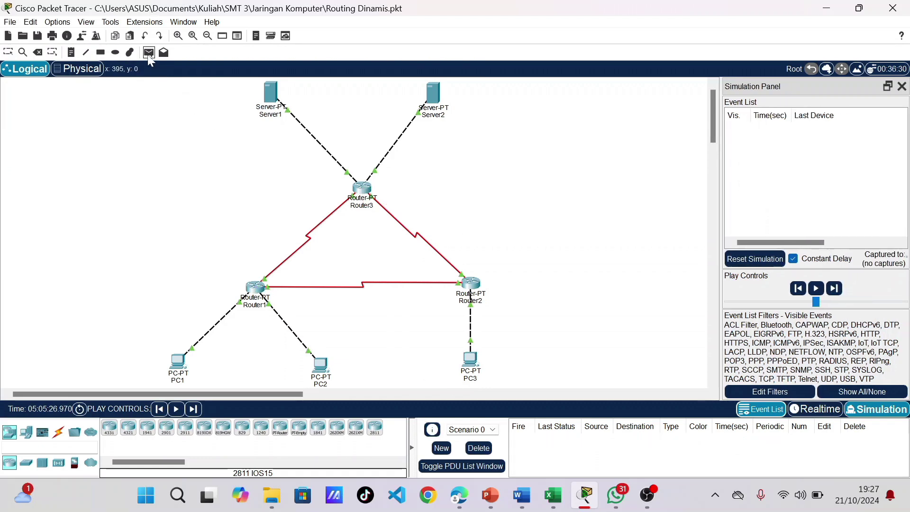
left_click(183, 366)
left_click(319, 370)
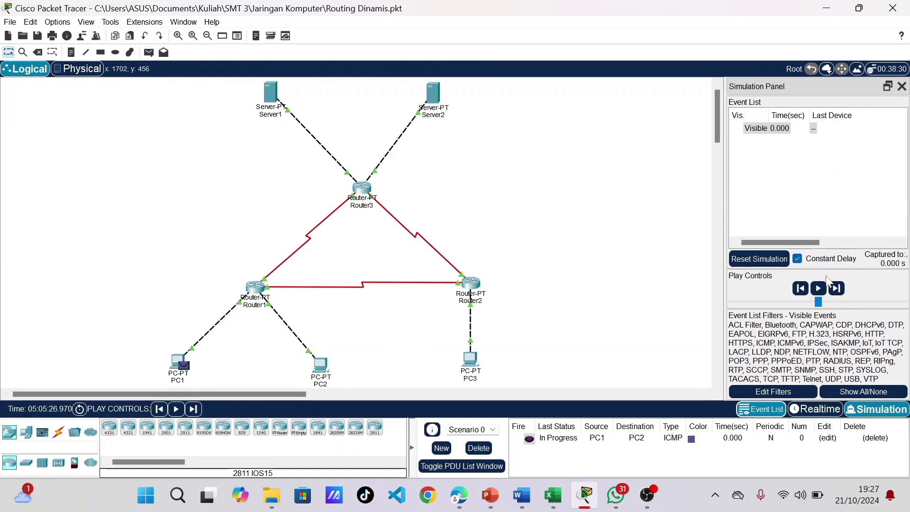
left_click(837, 289)
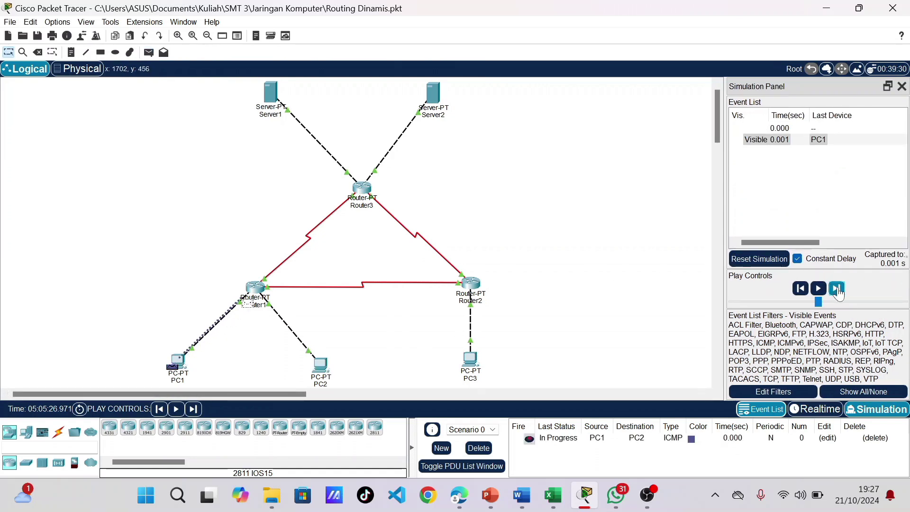
left_click(837, 289)
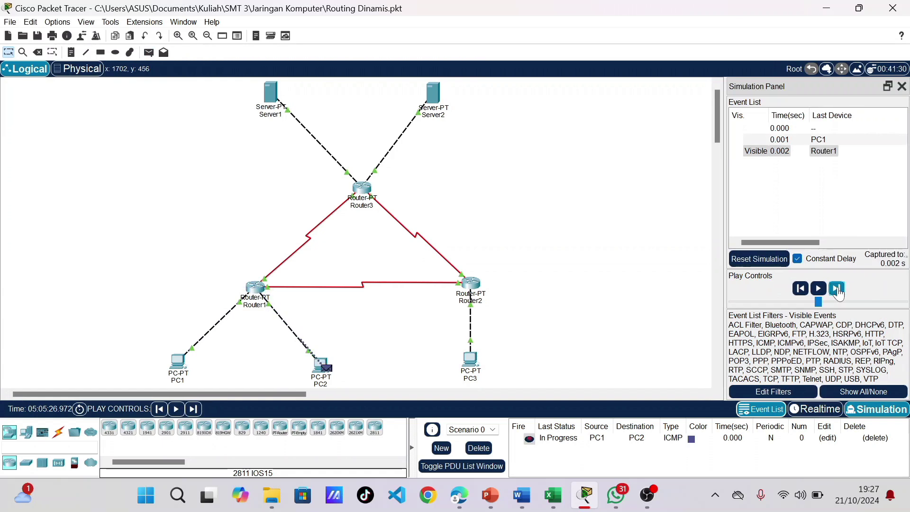
left_click(837, 290)
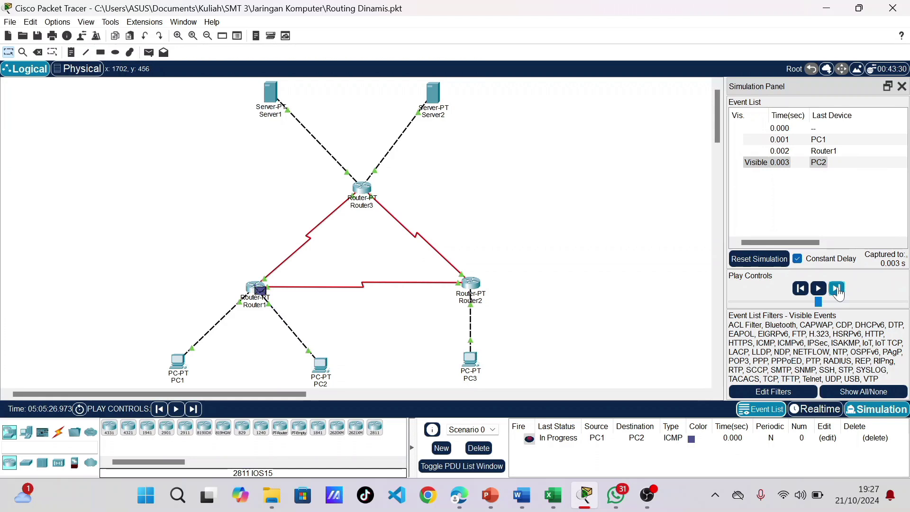
left_click(838, 289)
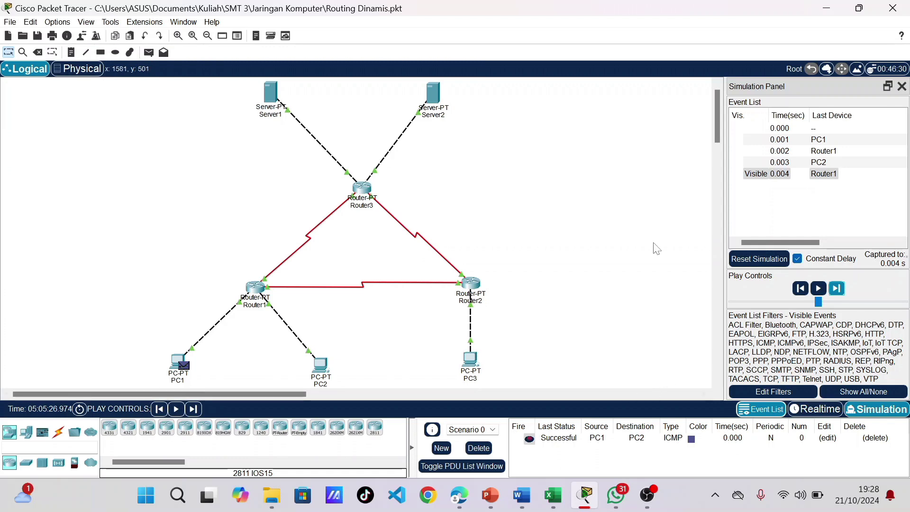
- Replace the current scenario's PDU with a simple PDU from PC1 to PC3 and advance the simulation event by event
left_click(479, 448)
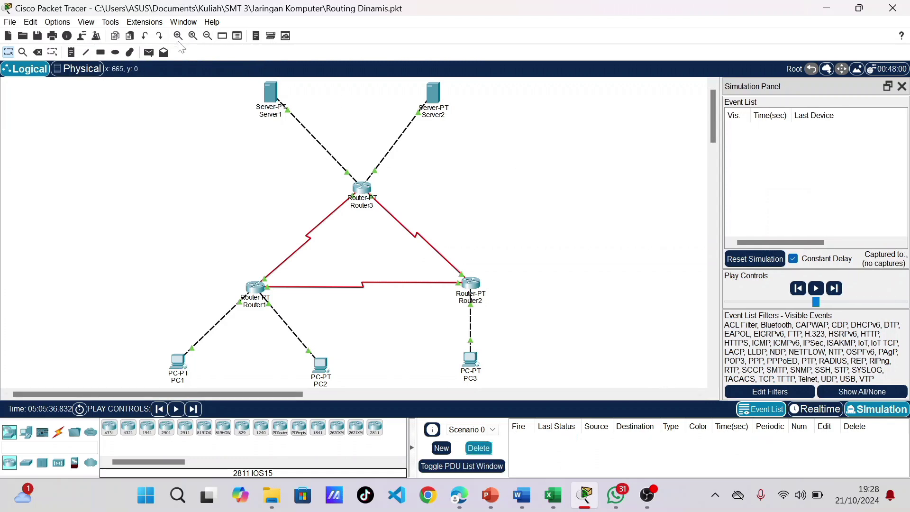
left_click(148, 52)
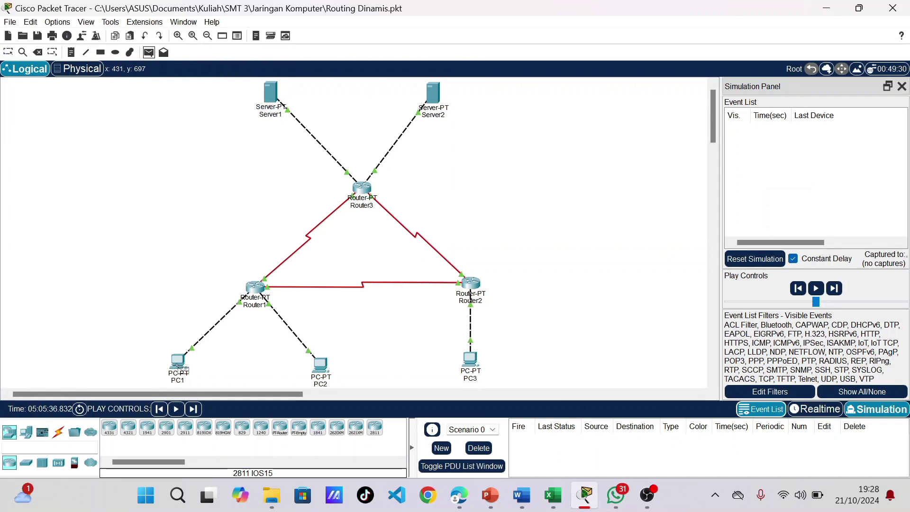
left_click(181, 365)
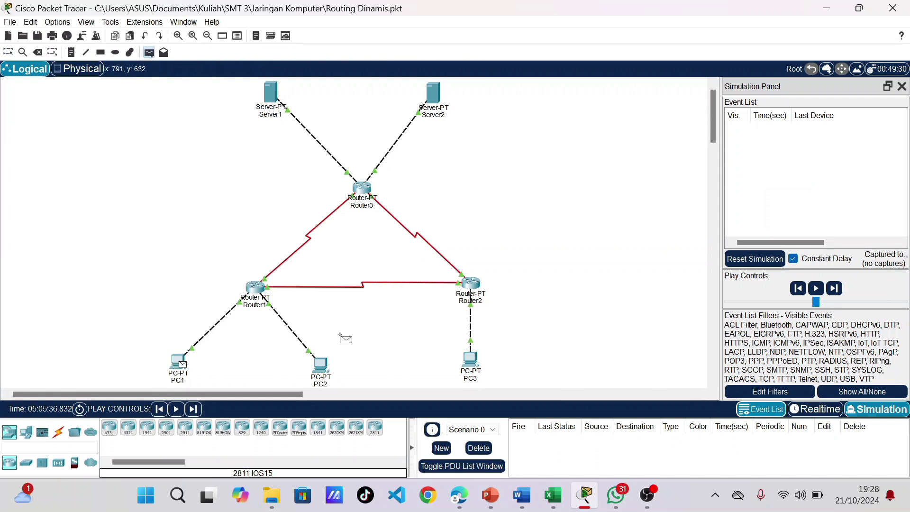
left_click(477, 361)
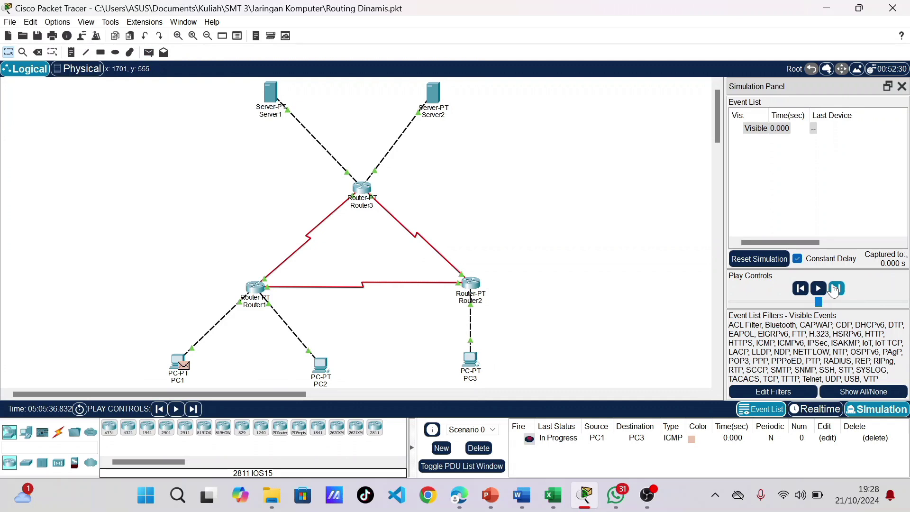
left_click(837, 289)
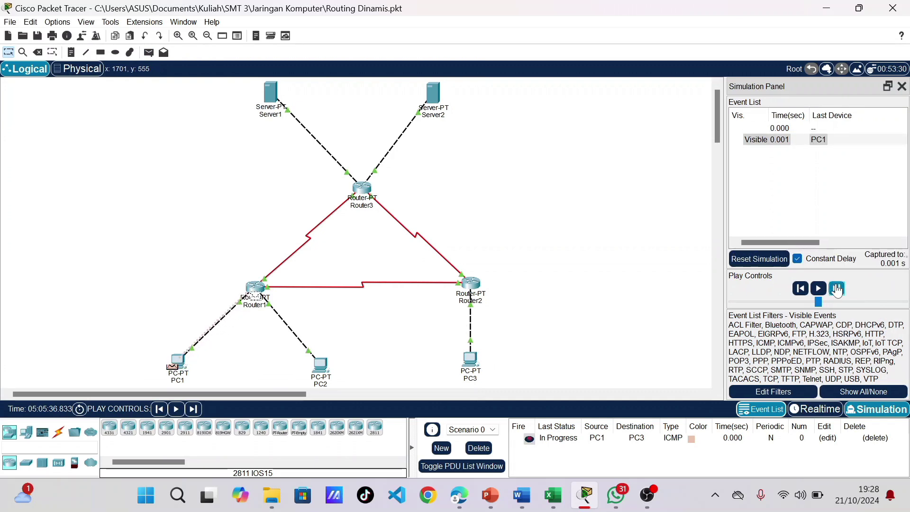
left_click(837, 289)
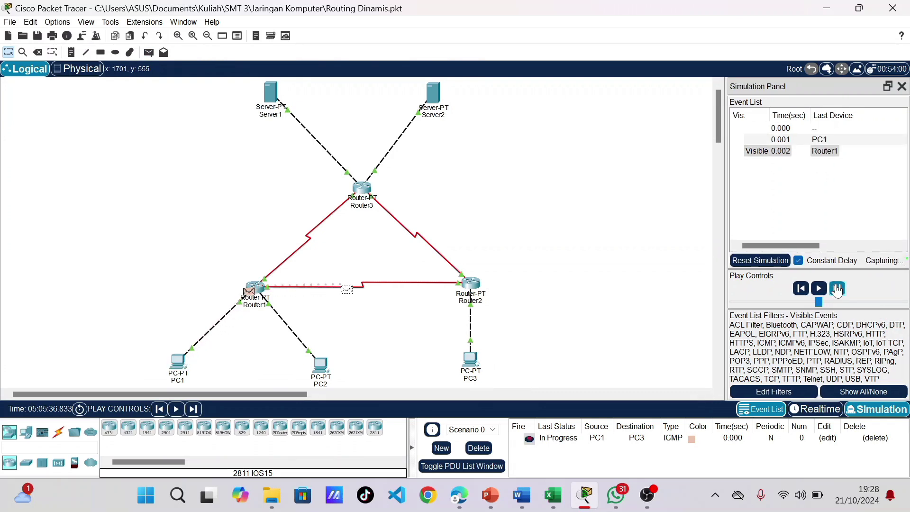
left_click(837, 289)
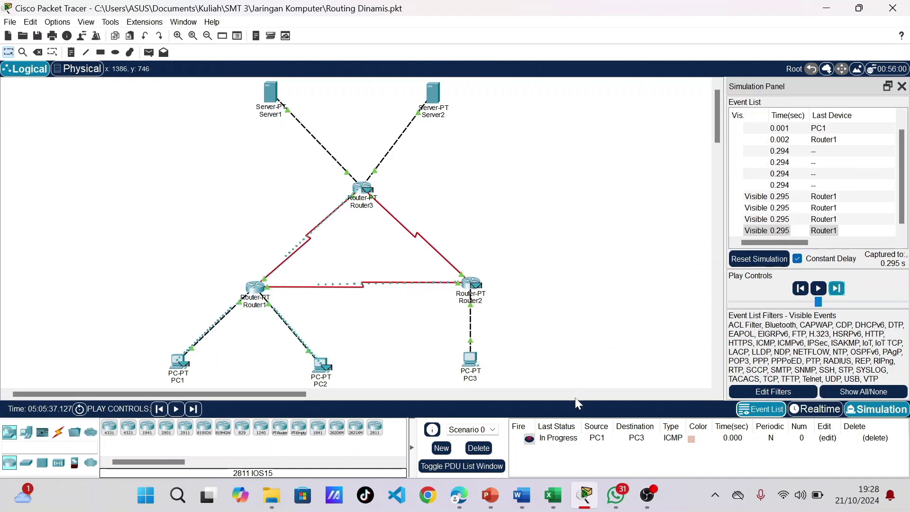
- Delete the scenario's PDU, create another simple PDU from PC1 to PC3 and advance it through the full round trip
left_click(479, 447)
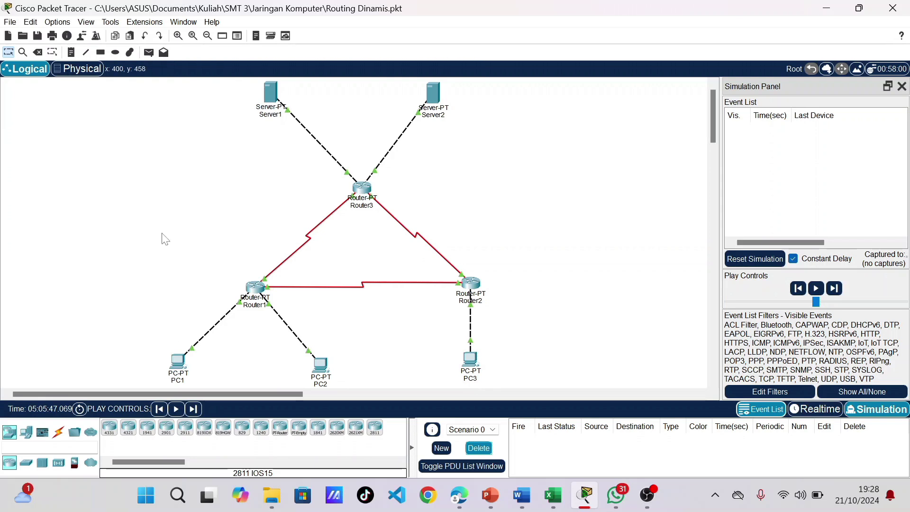
left_click(150, 57)
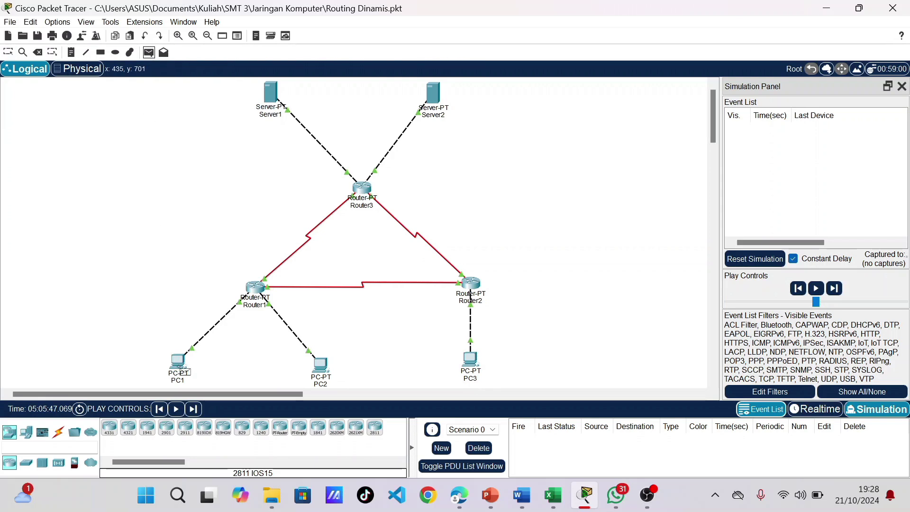
left_click(180, 364)
left_click(471, 360)
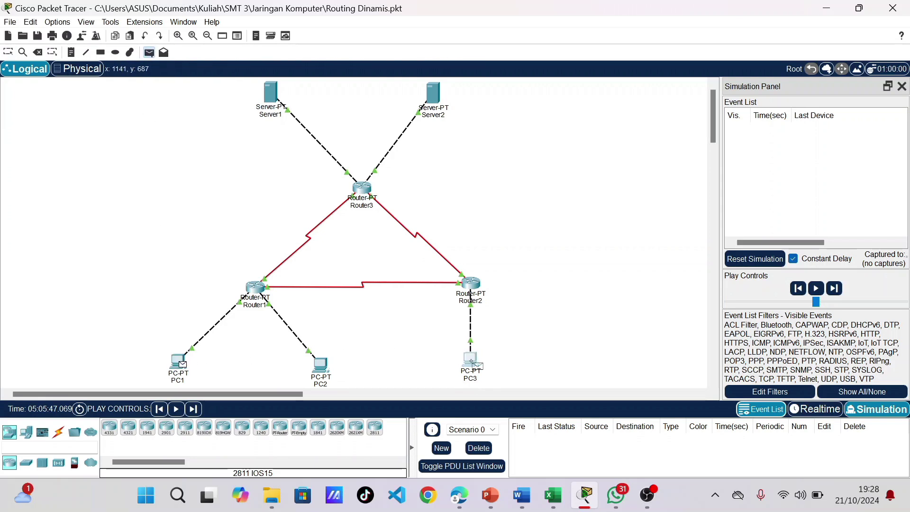
left_click(837, 288)
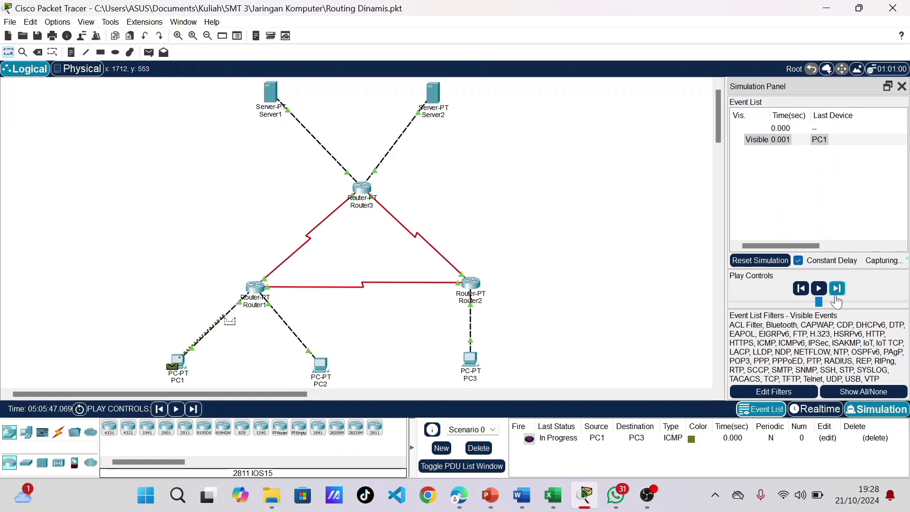
left_click(837, 288)
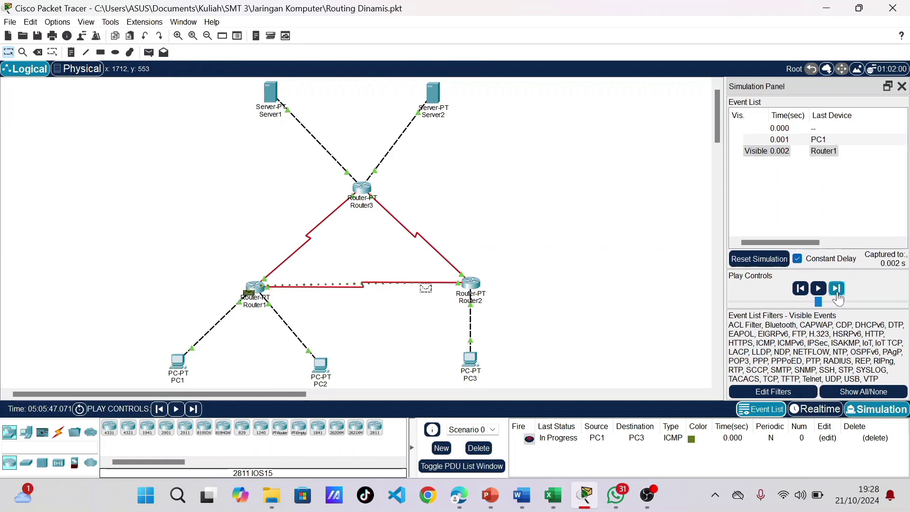
left_click(837, 289)
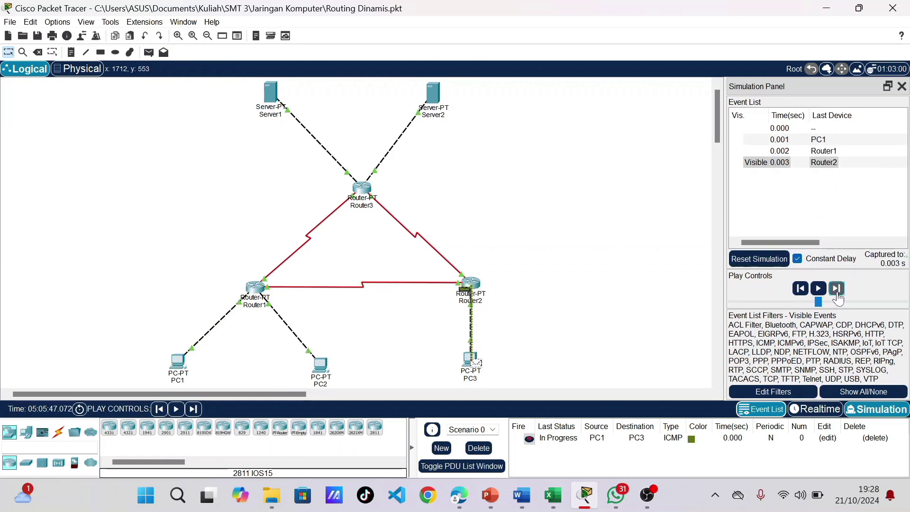
left_click(837, 289)
left_click(838, 289)
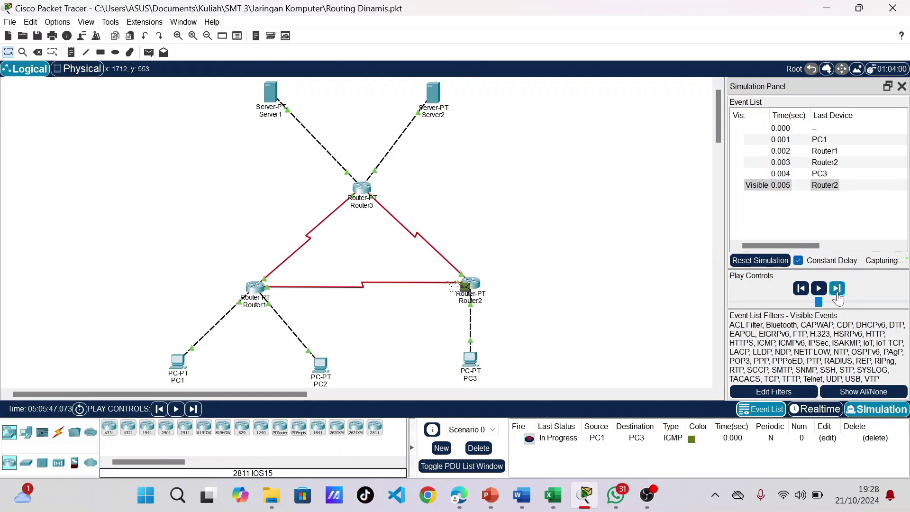
left_click(837, 289)
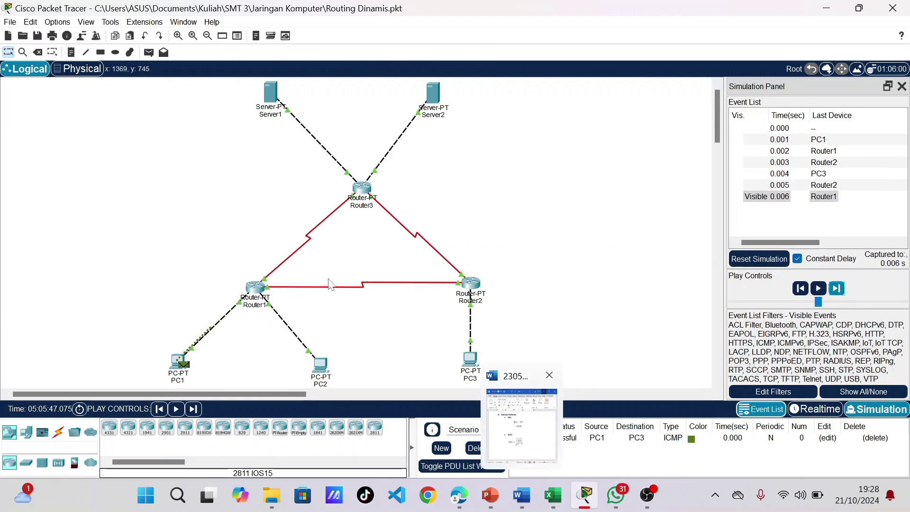
- Replace the PC1-to-PC3 PDU with a simple PDU from PC1 to Server1 and advance the simulation event by event
left_click(478, 448)
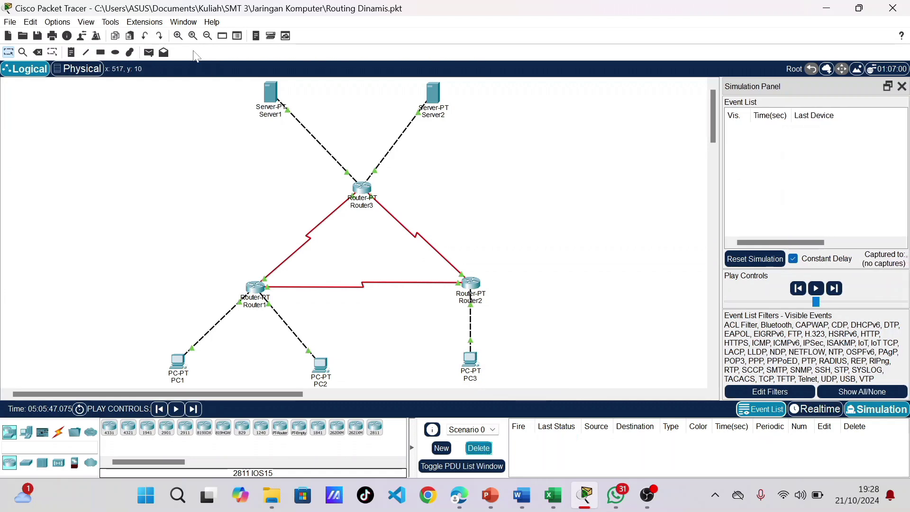
left_click(149, 52)
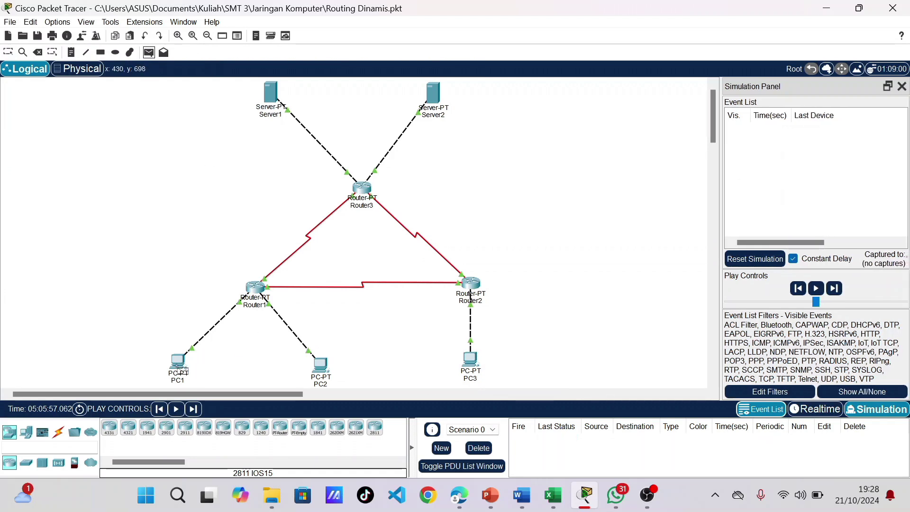
left_click(180, 366)
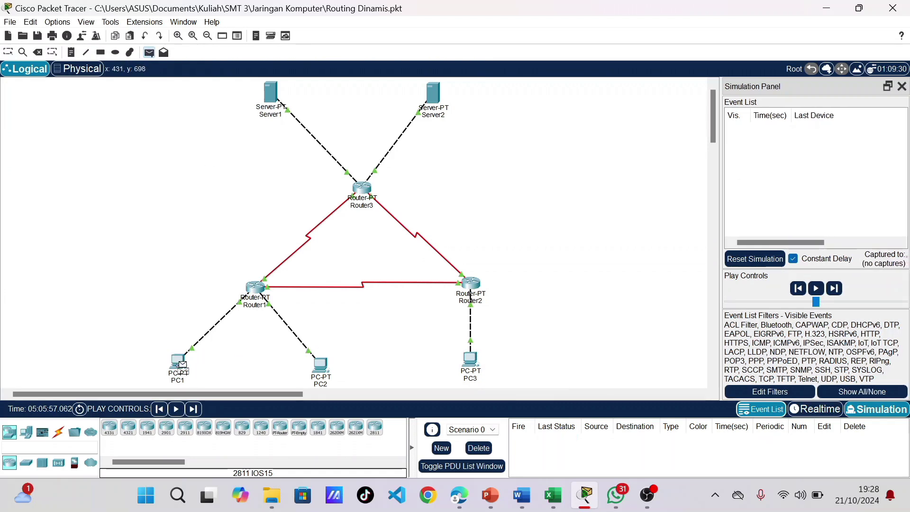
left_click(270, 93)
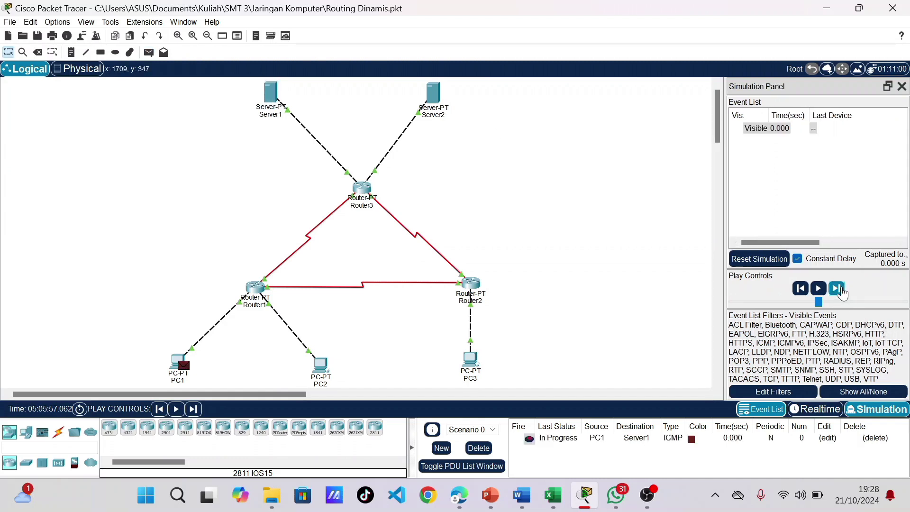
left_click(837, 289)
left_click(837, 289)
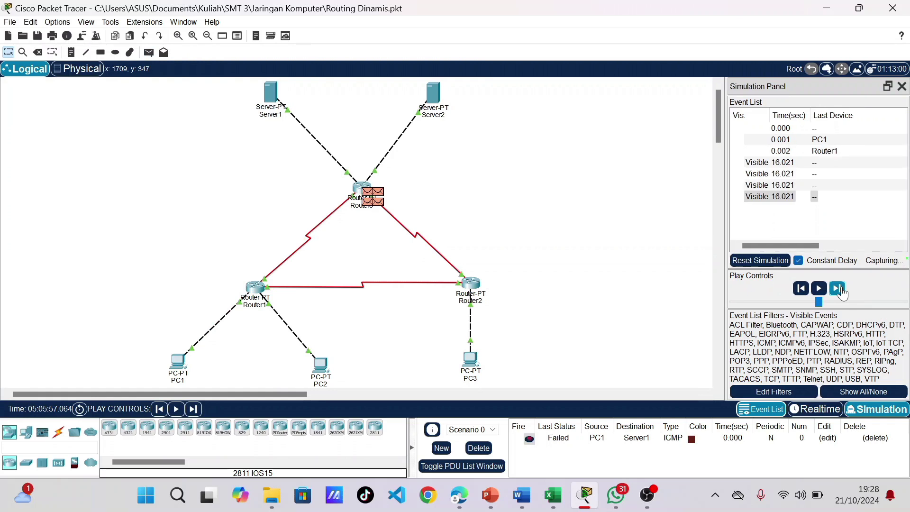
- Delete the scenario's PDU, create another simple PDU from PC1 to Server1 and advance it through the full round trip
left_click(479, 447)
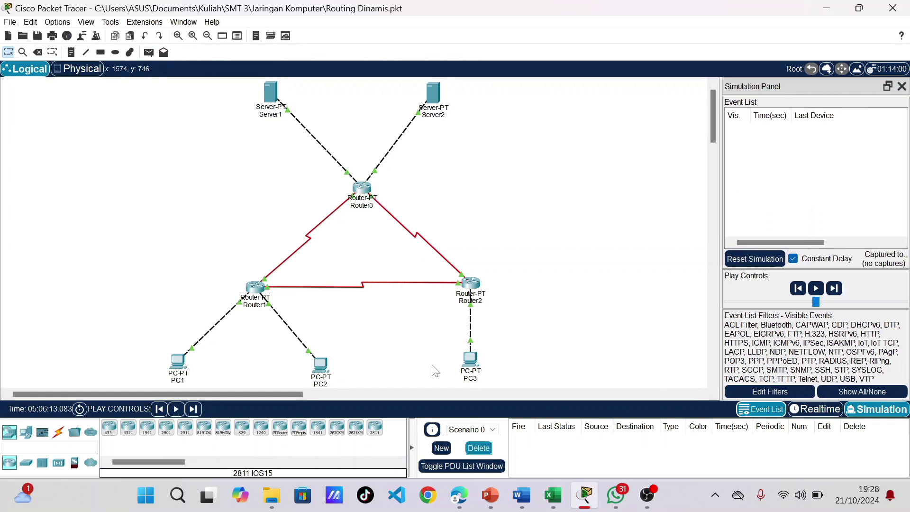
left_click(149, 52)
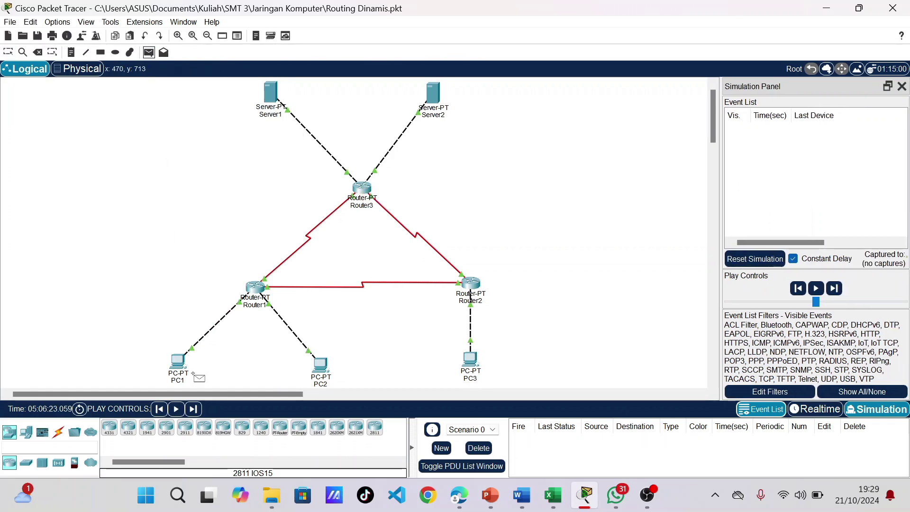
left_click(178, 363)
left_click(273, 92)
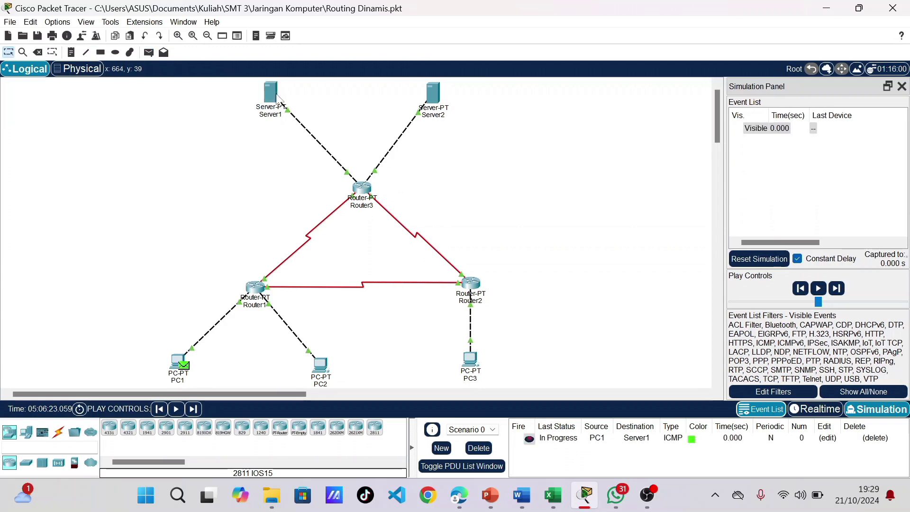
left_click(838, 289)
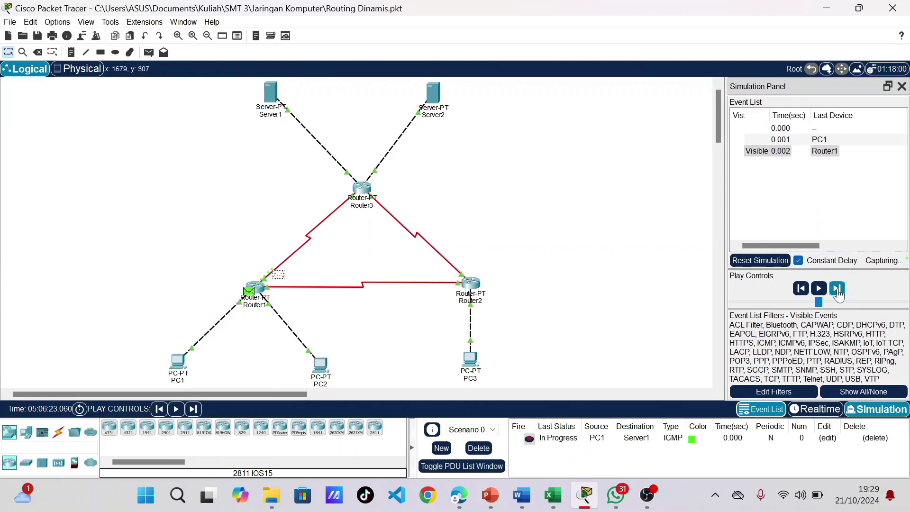
left_click(837, 289)
left_click(837, 289)
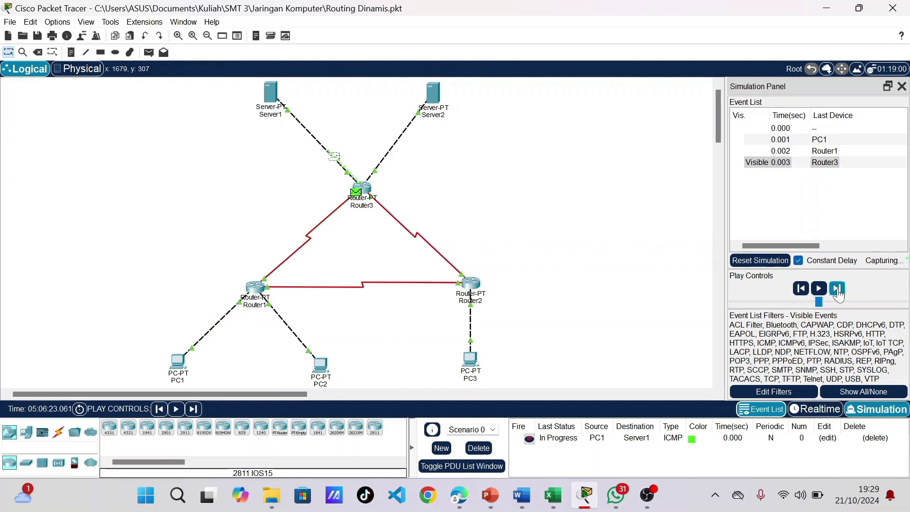
left_click(837, 289)
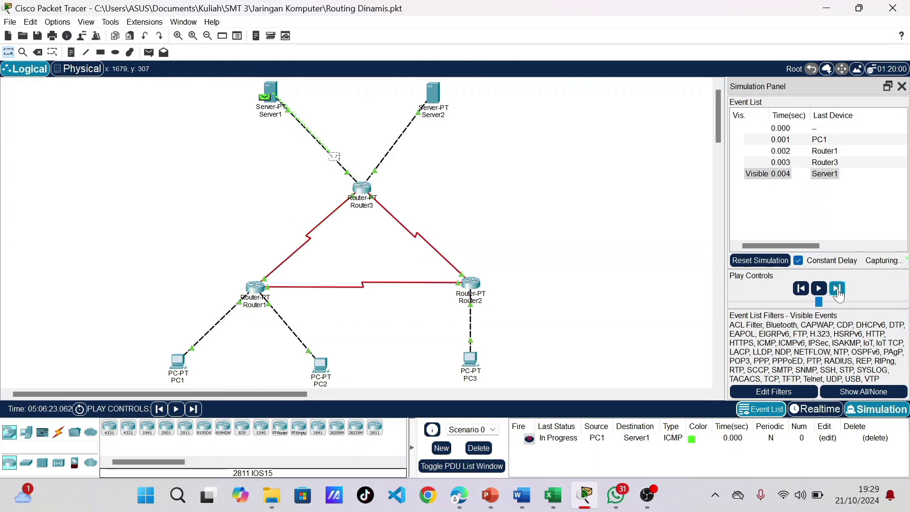
left_click(838, 289)
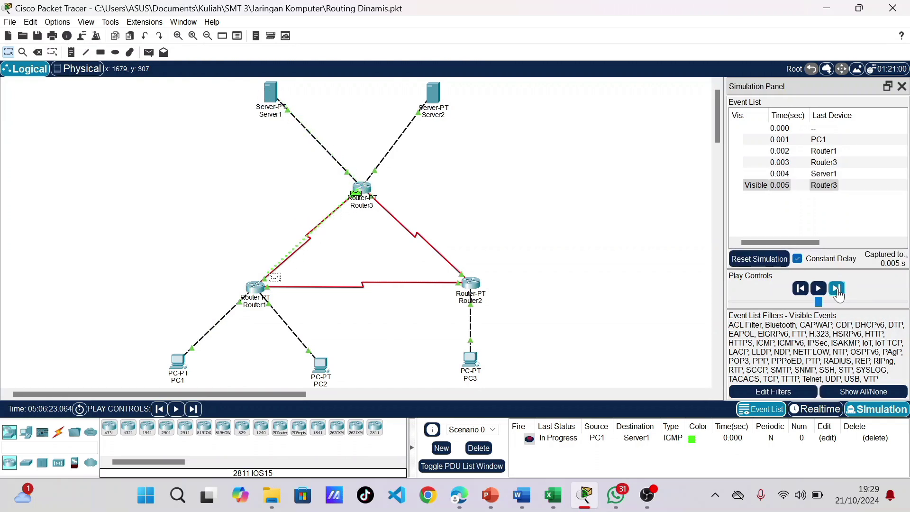
left_click(838, 290)
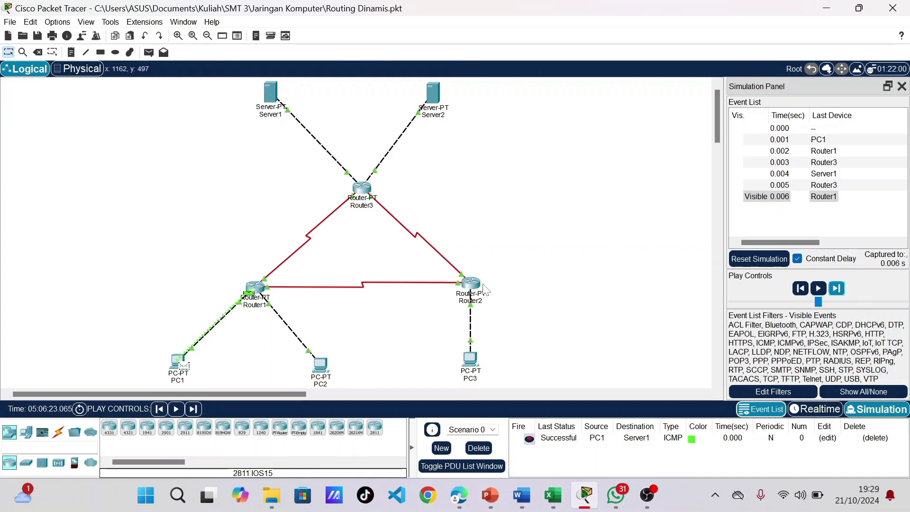
- Replace the PC1-to-Server1 PDU with a simple PDU from PC1 to Server2 and advance the simulation event by event
left_click(487, 454)
left_click(149, 52)
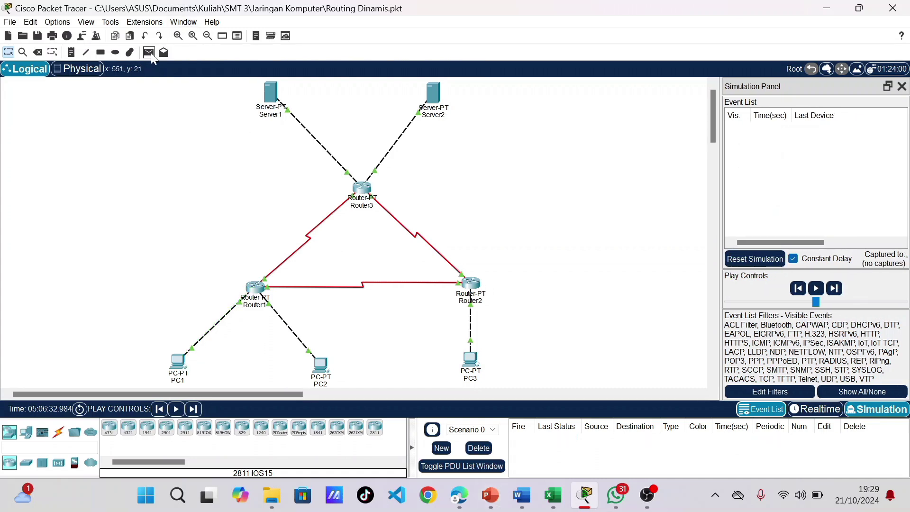
left_click(183, 365)
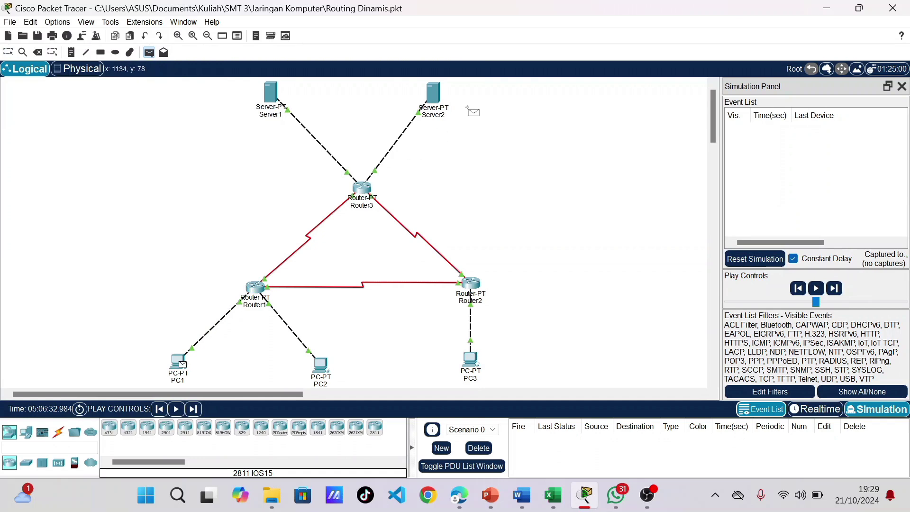
left_click(436, 100)
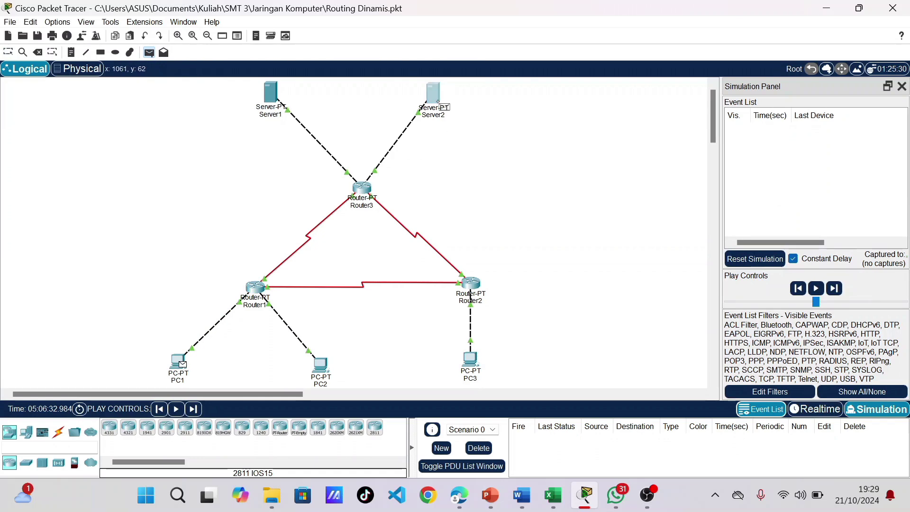
left_click(837, 288)
left_click(835, 289)
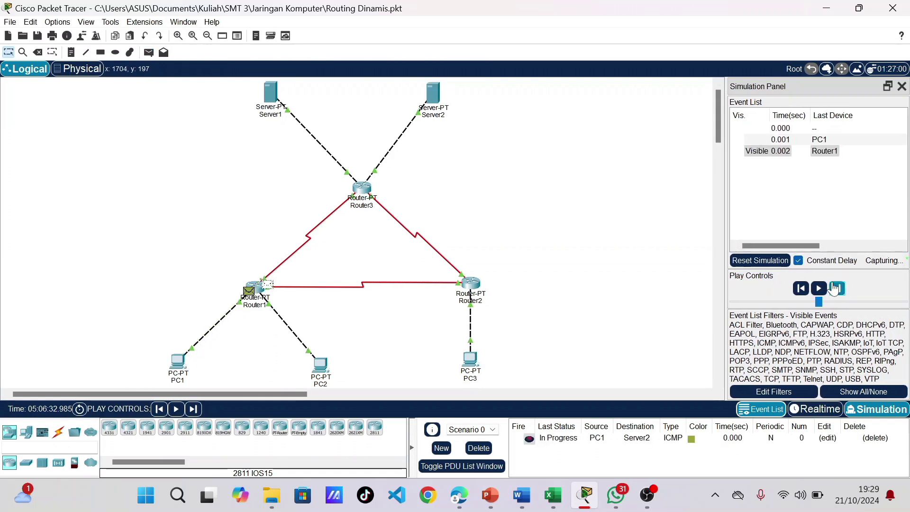
left_click(835, 288)
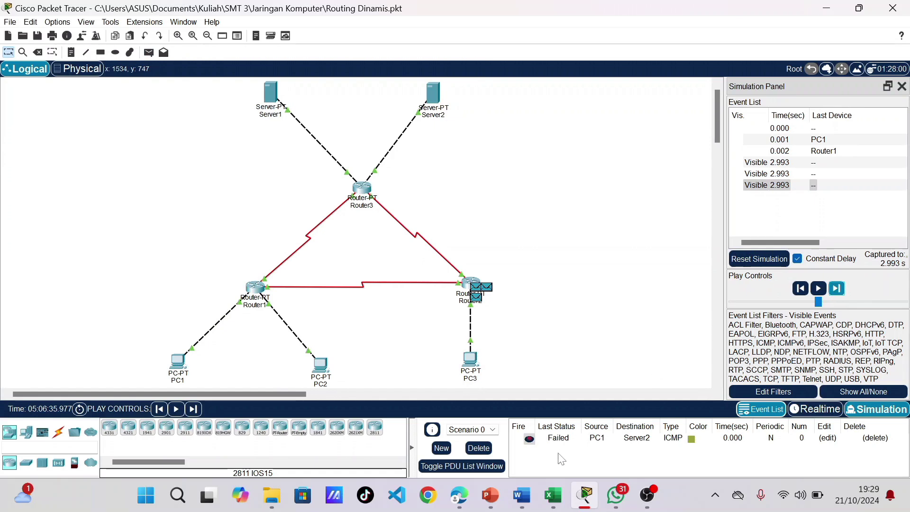
- Delete the scenario's PDU, create another simple PDU from PC1 to Server2 and advance it through the full round trip
left_click(479, 448)
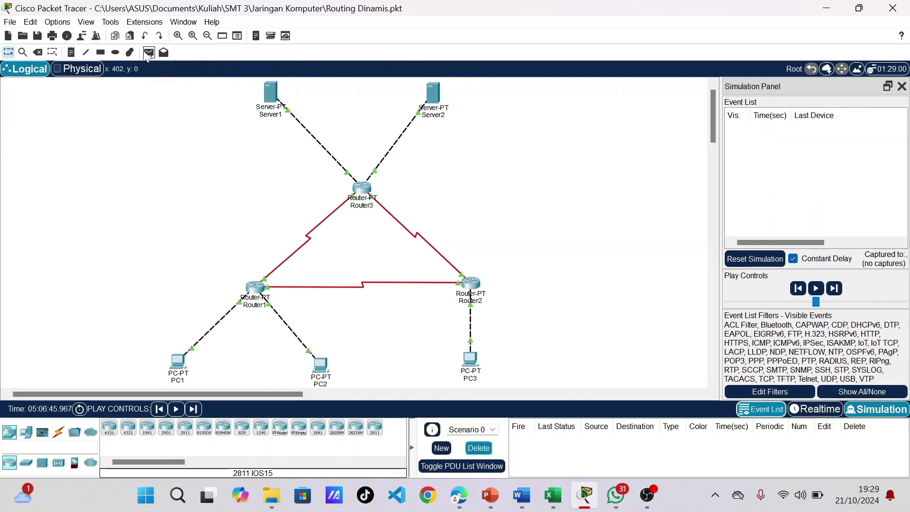
left_click(148, 52)
left_click(178, 362)
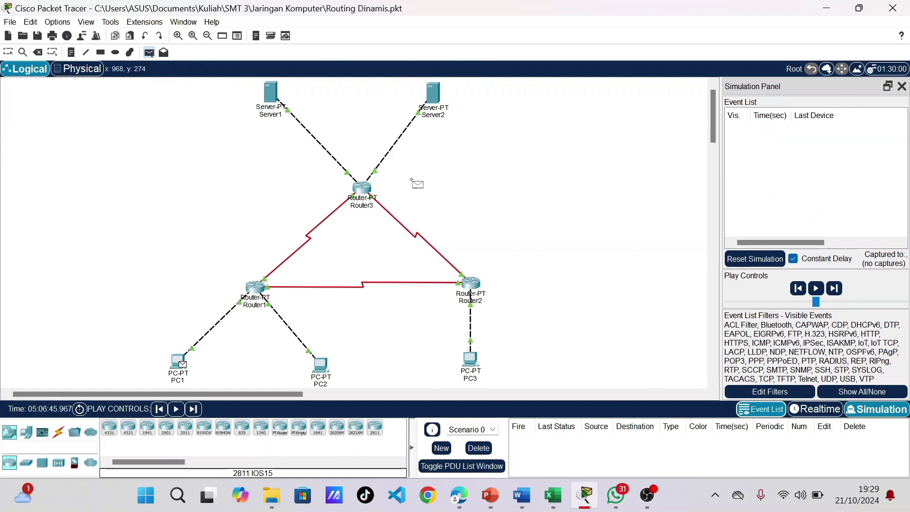
left_click(433, 93)
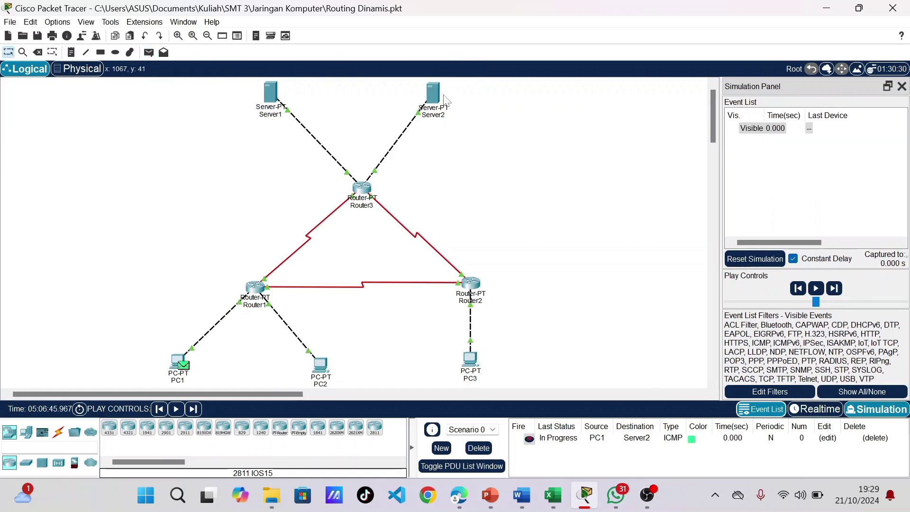
left_click(838, 289)
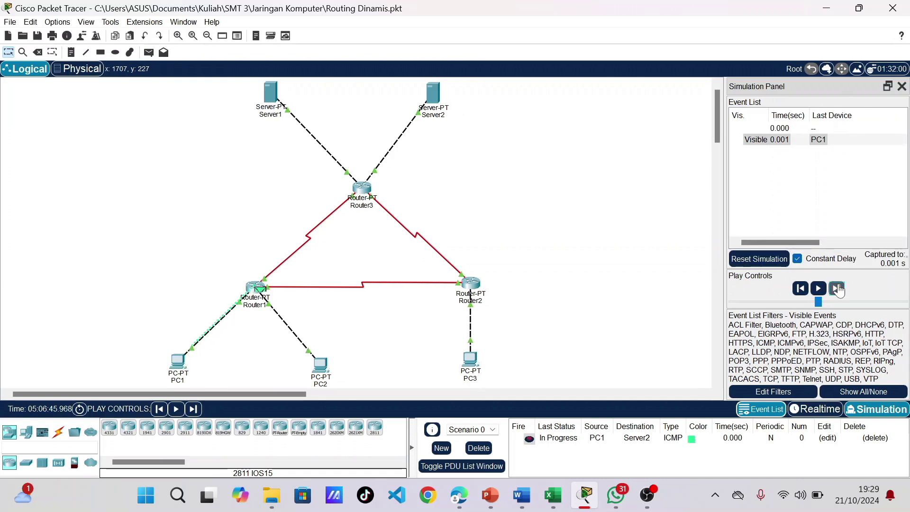
left_click(838, 289)
left_click(838, 289)
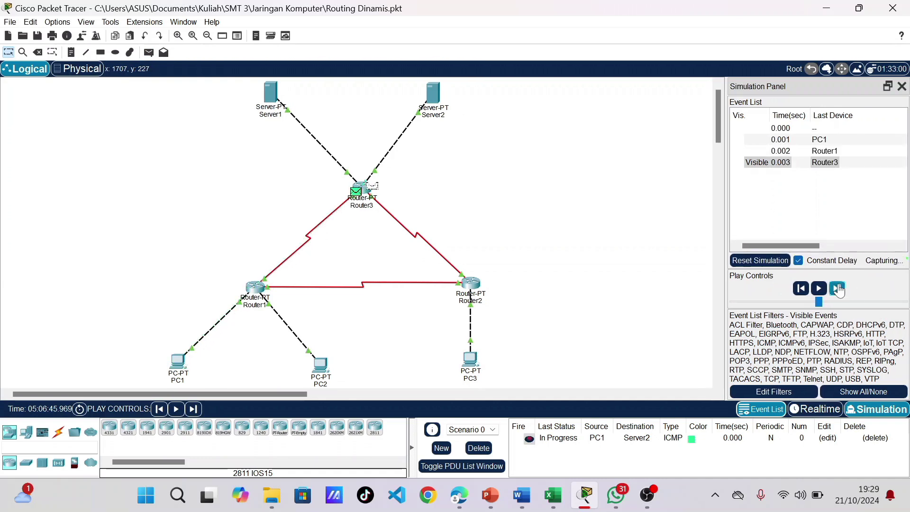
left_click(838, 289)
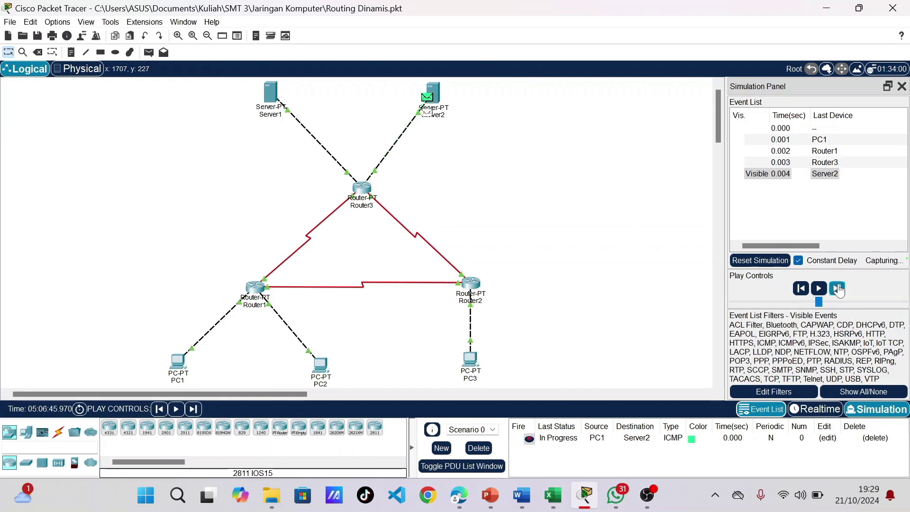
left_click(837, 289)
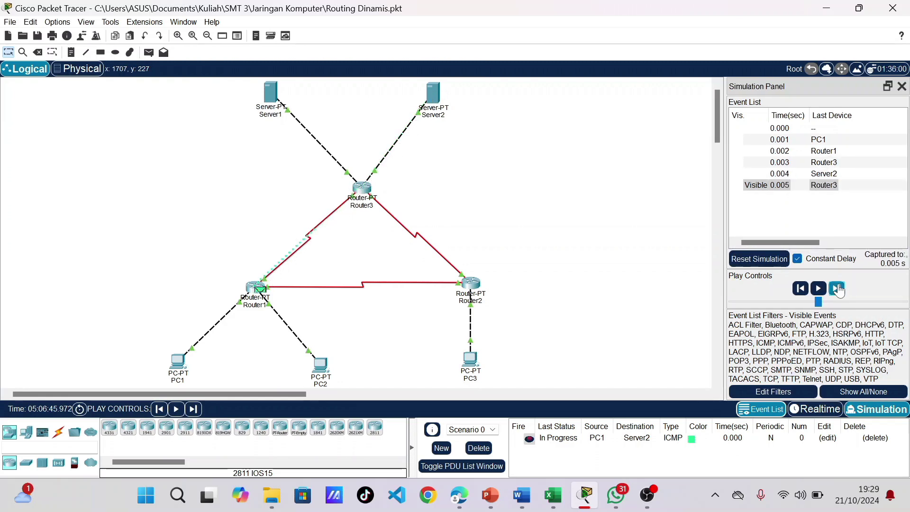
left_click(838, 289)
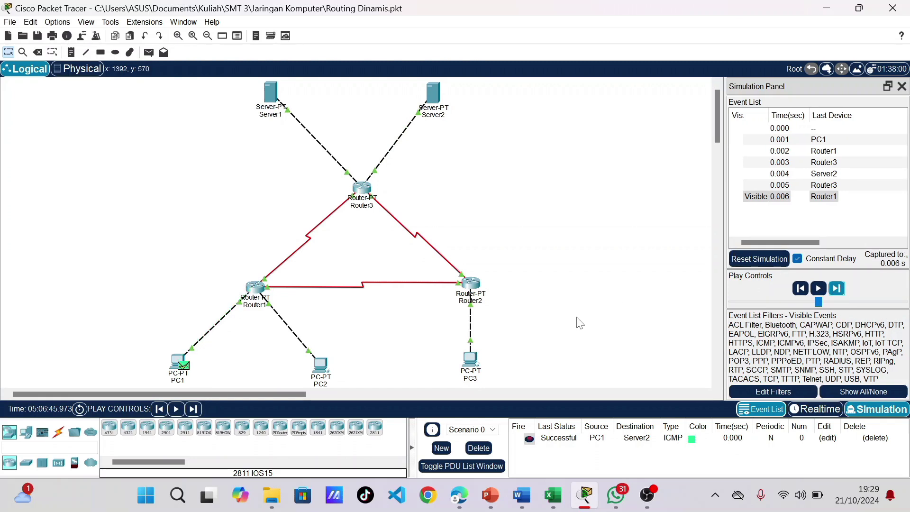
- Replace the PC1-to-Server2 PDU with a simple PDU from PC3 to PC1 and advance it through the full round trip
left_click(481, 450)
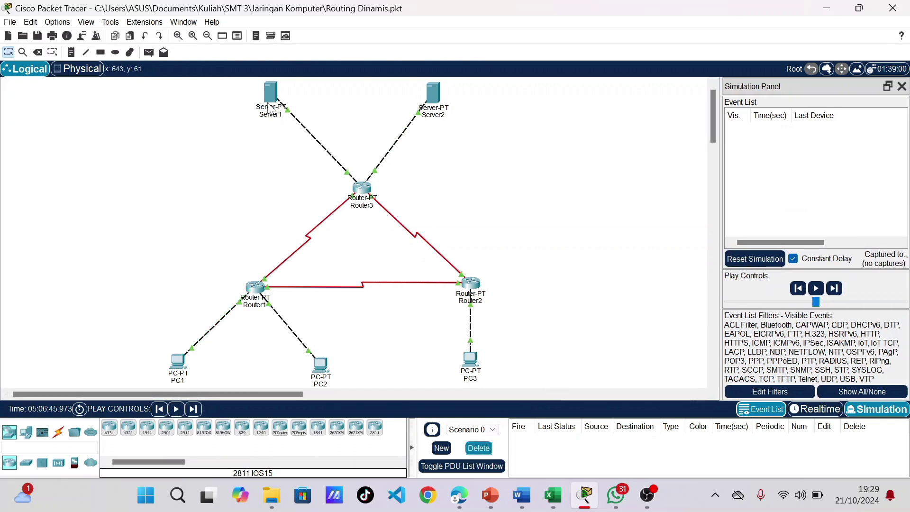
left_click(149, 53)
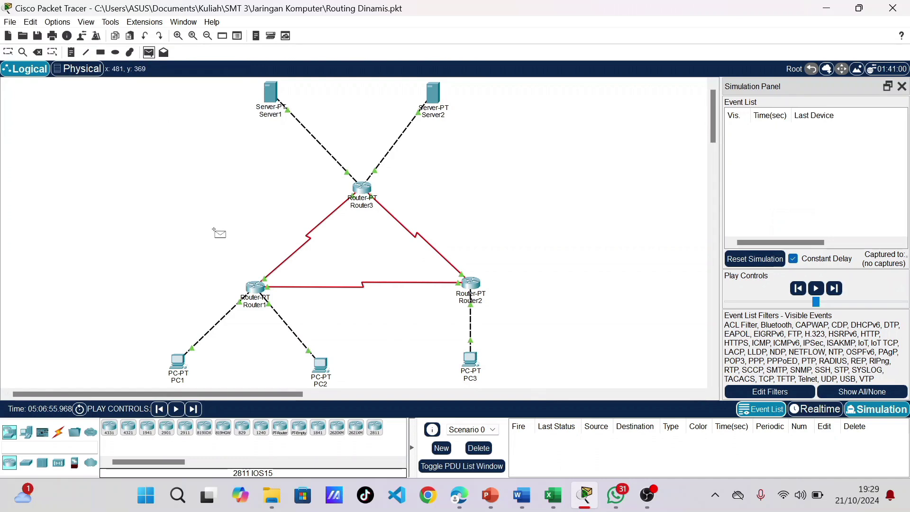
left_click(478, 368)
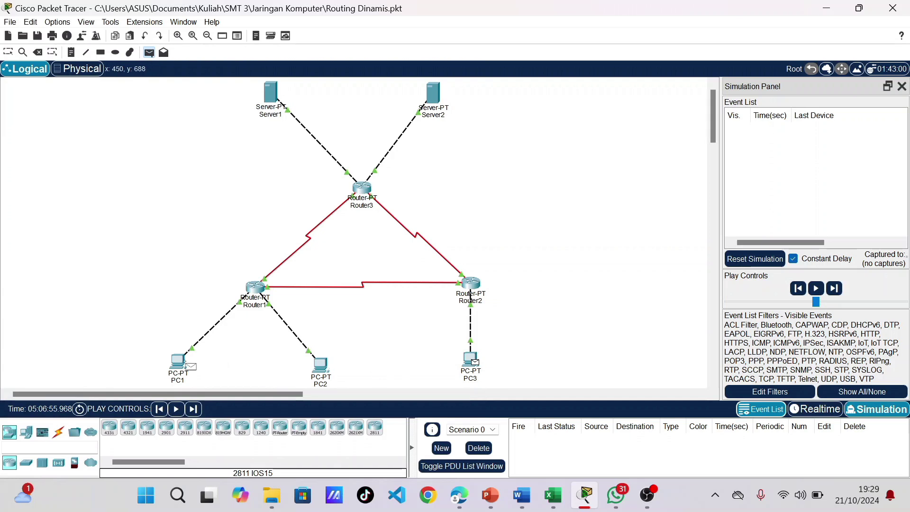
left_click(186, 366)
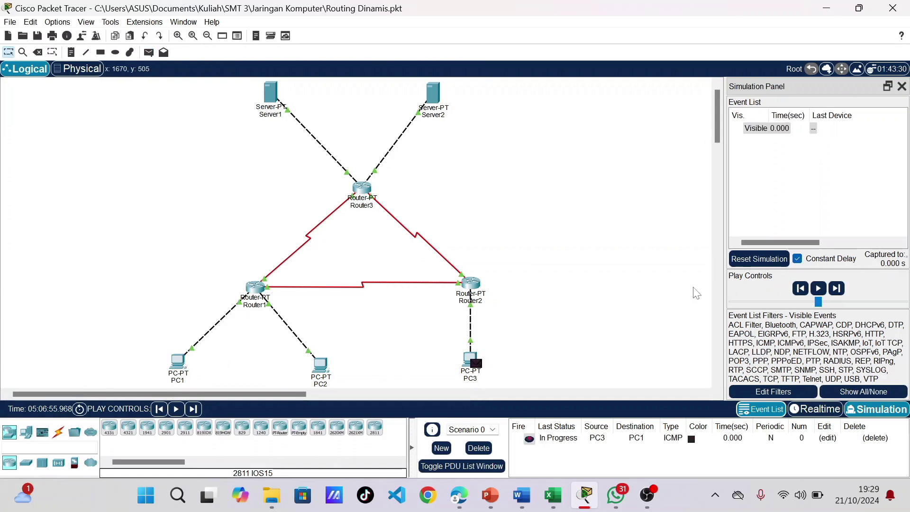
left_click(838, 289)
left_click(837, 289)
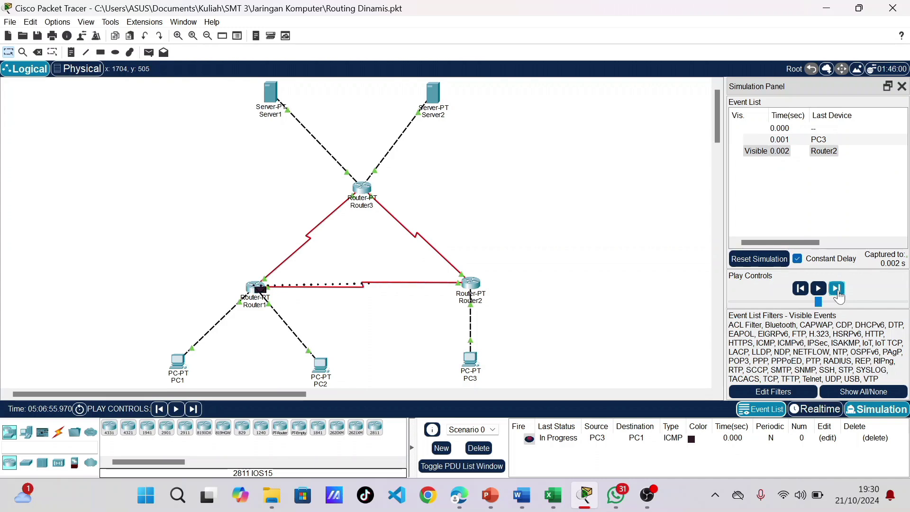
left_click(838, 290)
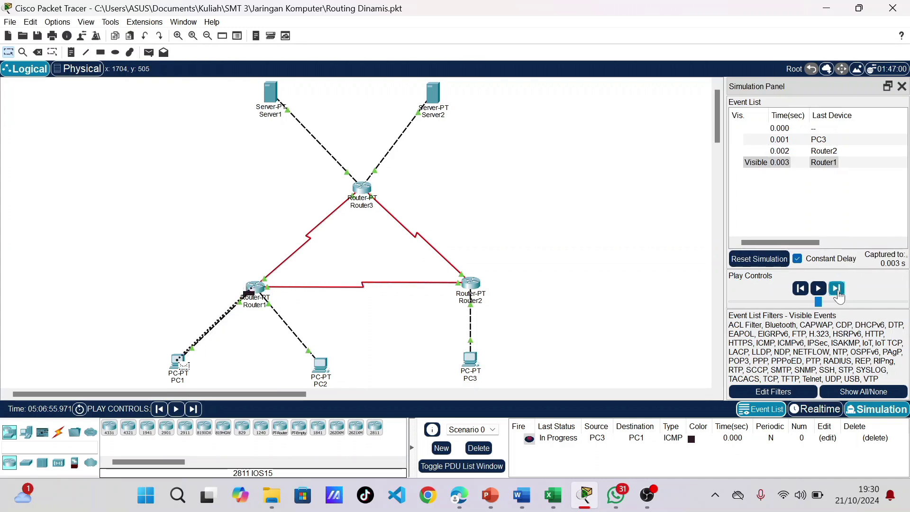
left_click(838, 289)
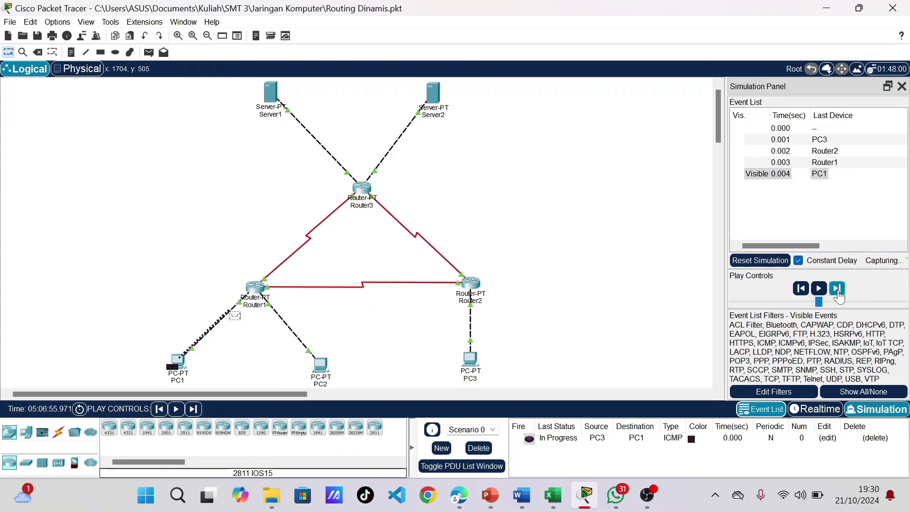
left_click(838, 289)
left_click(838, 289)
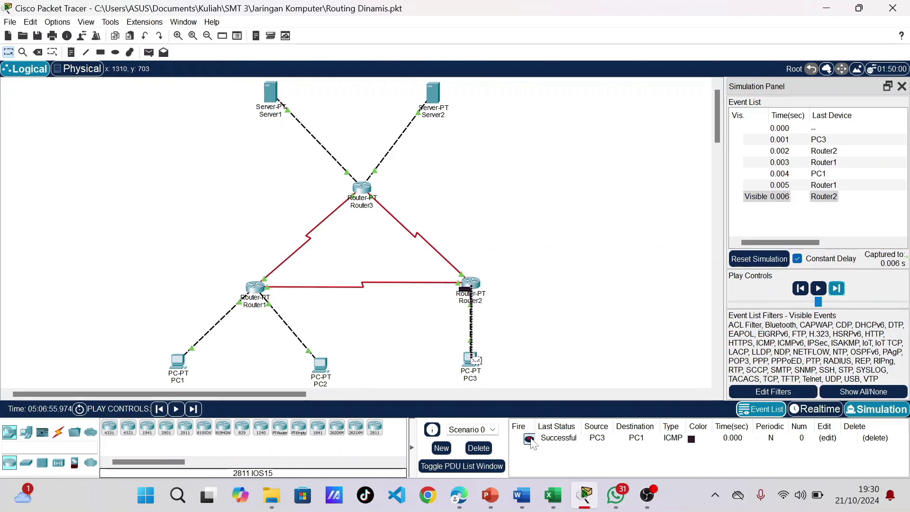
- Replace the PC3-to-PC1 PDU with a simple PDU from PC3 to PC2 and advance it through the full round trip
left_click(489, 453)
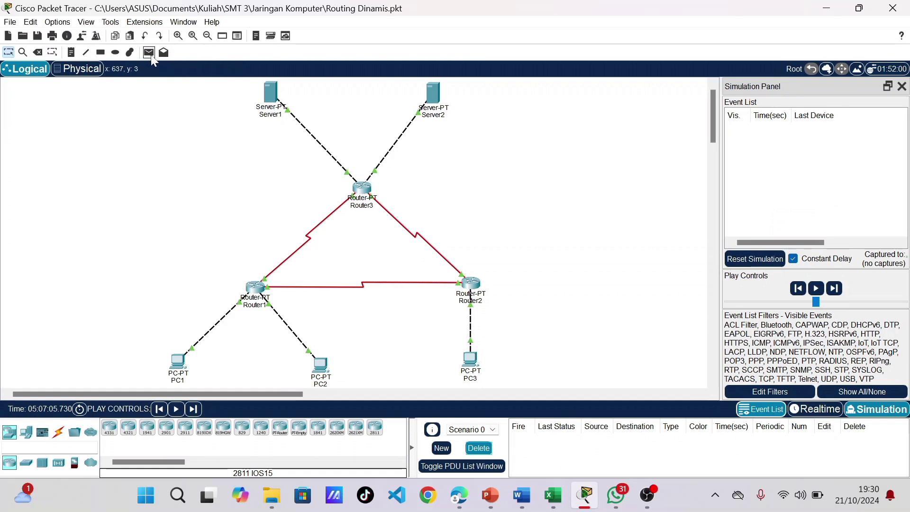
left_click(150, 54)
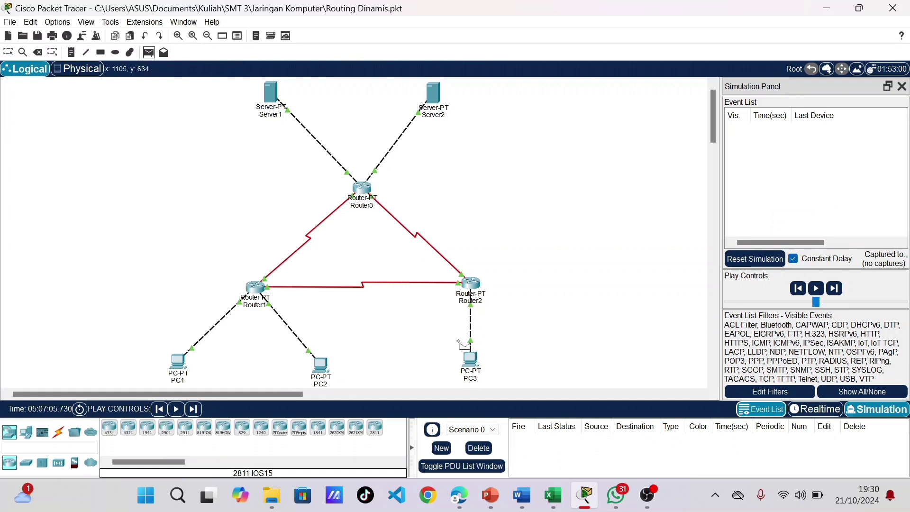
left_click(471, 359)
left_click(321, 365)
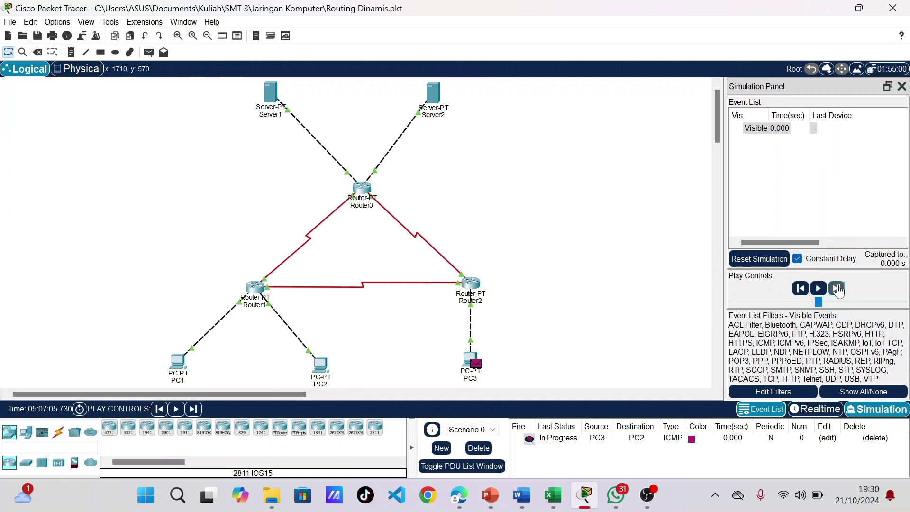
left_click(838, 289)
left_click(838, 288)
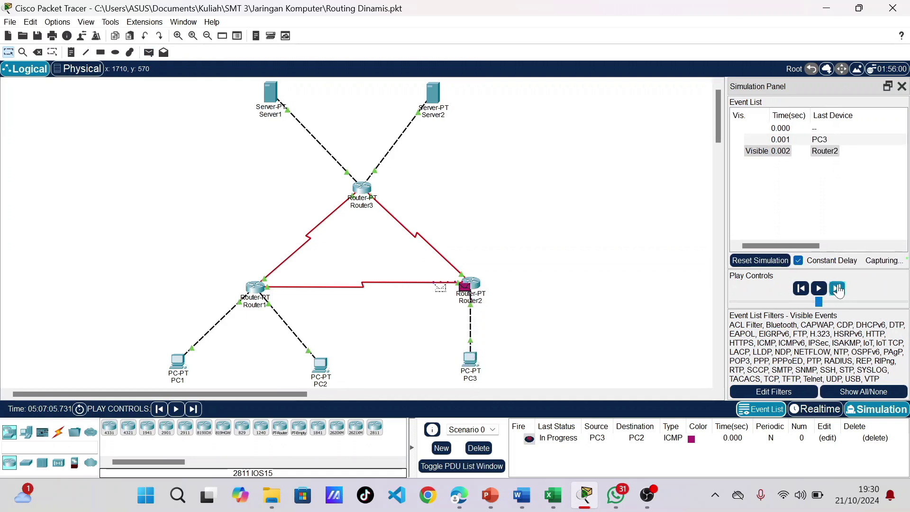
left_click(838, 288)
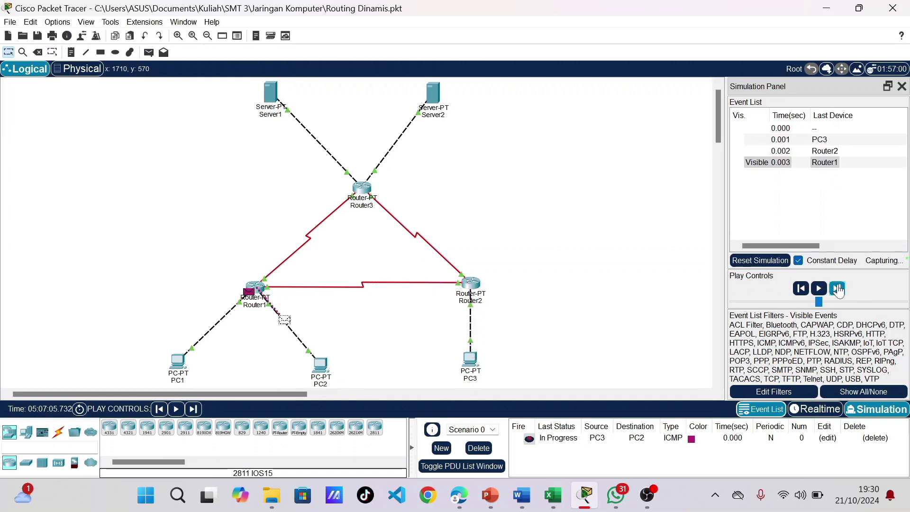
left_click(838, 289)
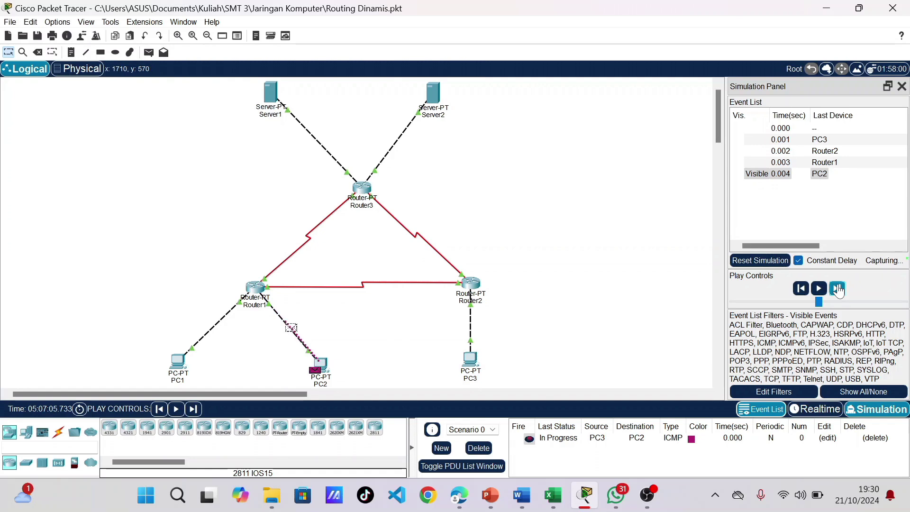
left_click(838, 289)
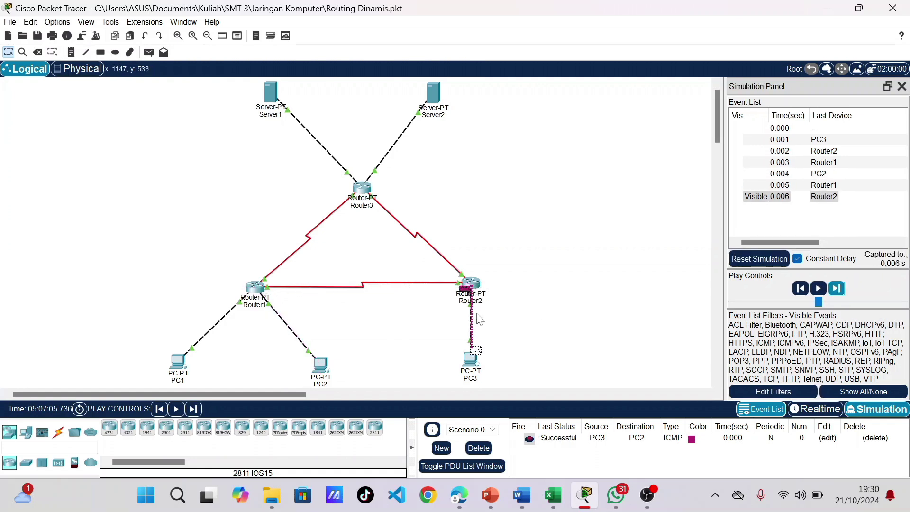
- Replace the PC3-to-PC2 PDU with a simple PDU from PC3 to Server1 and advance it through the full round trip
left_click(478, 448)
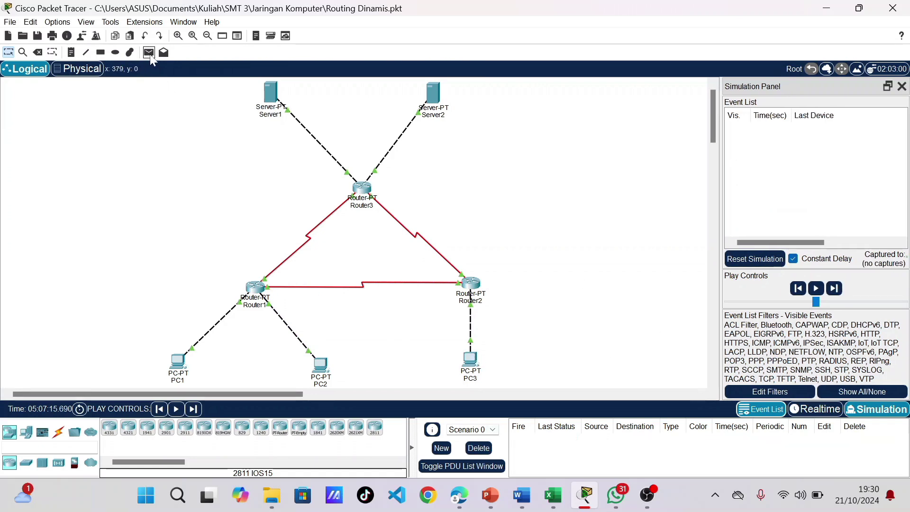
left_click(470, 359)
left_click(271, 93)
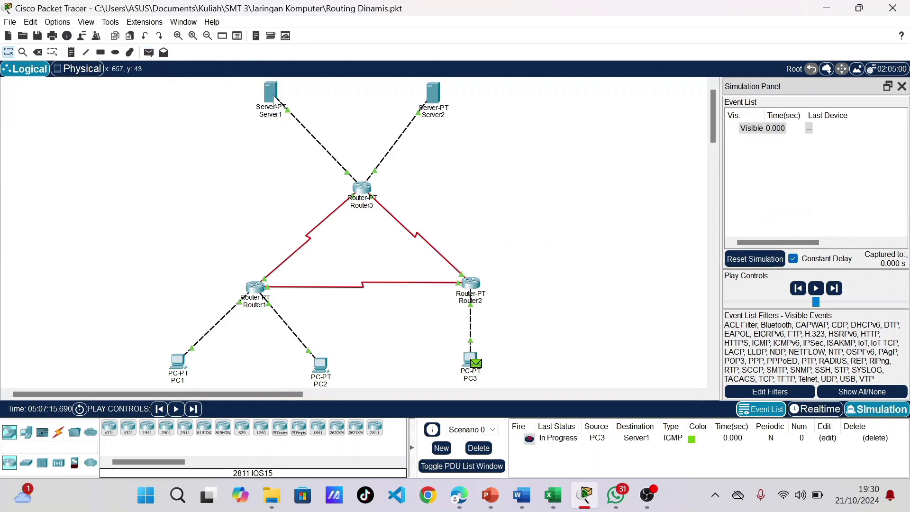
left_click(836, 289)
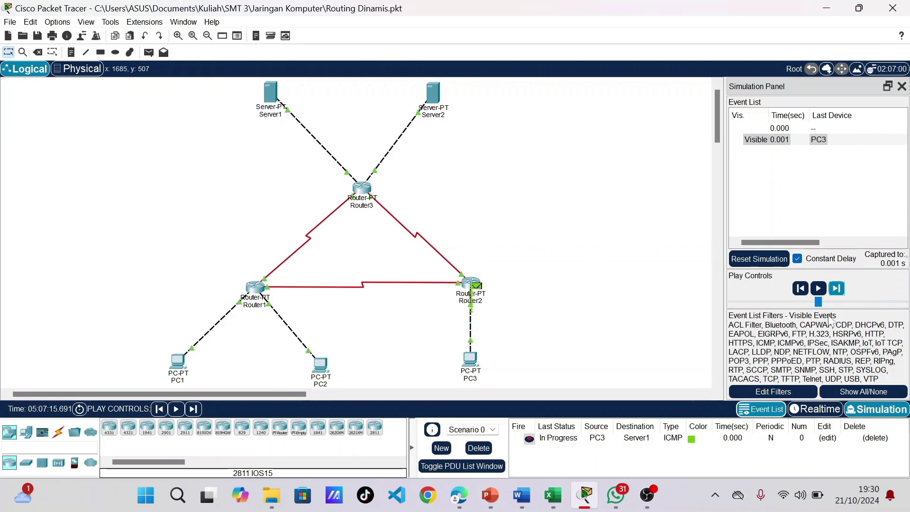
left_click(837, 290)
left_click(836, 289)
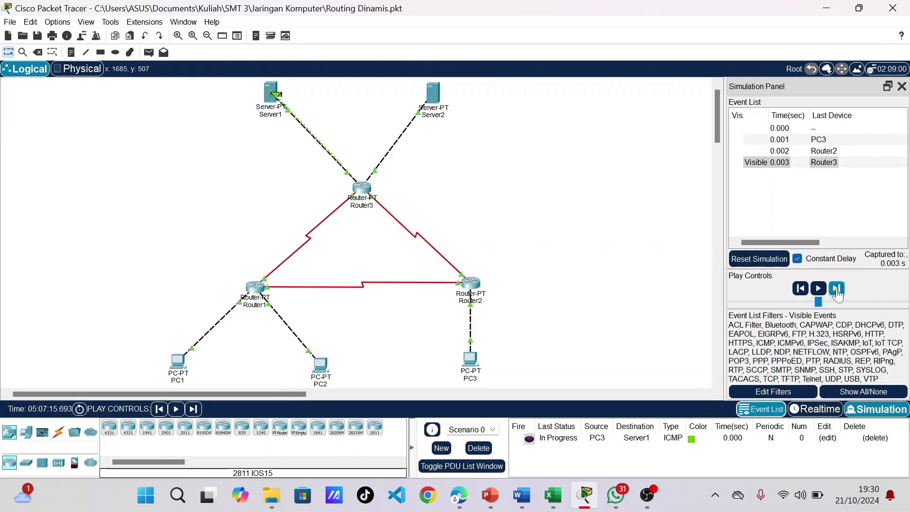
left_click(836, 290)
left_click(837, 289)
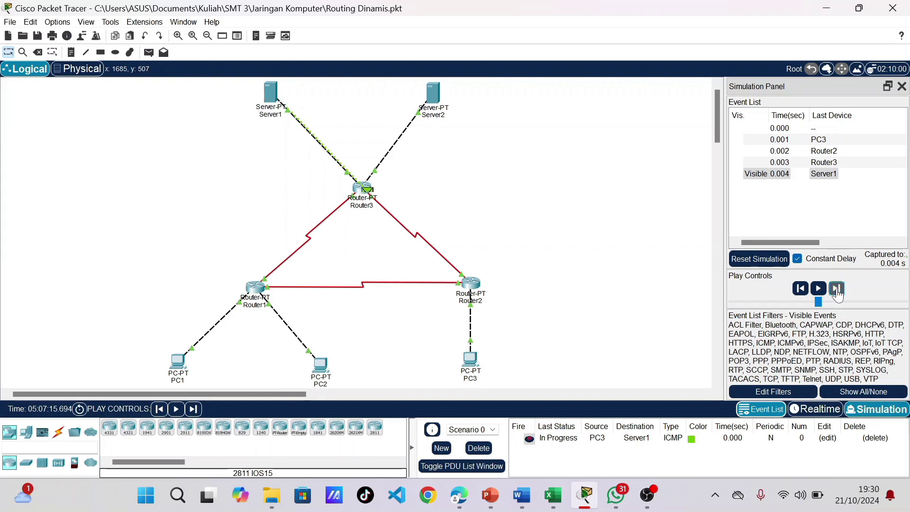
left_click(837, 289)
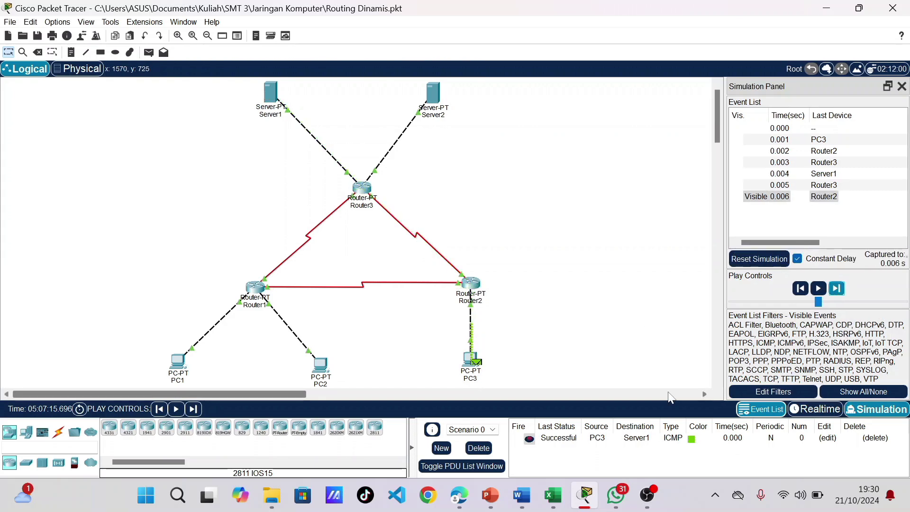
- Replace the PC3-to-Server1 PDU with a simple PDU from PC3 to Server2 and advance it through the full round trip
left_click(476, 449)
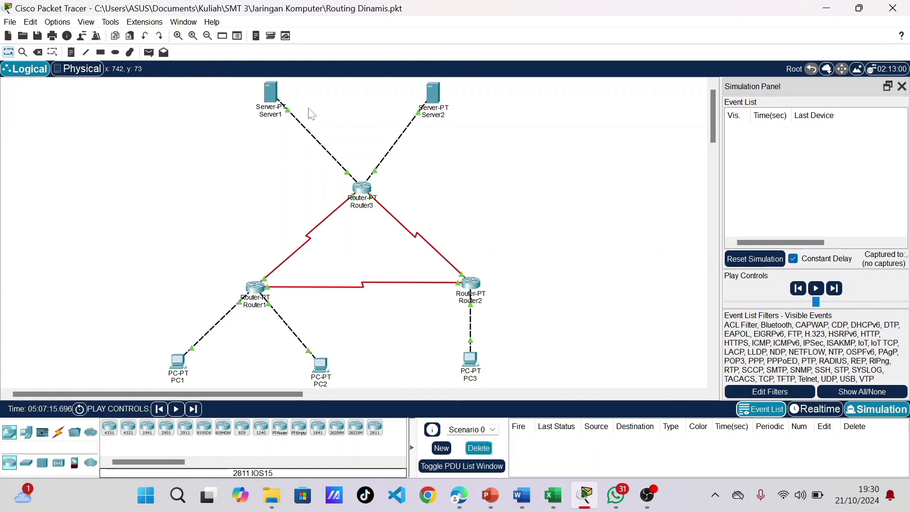
left_click(149, 54)
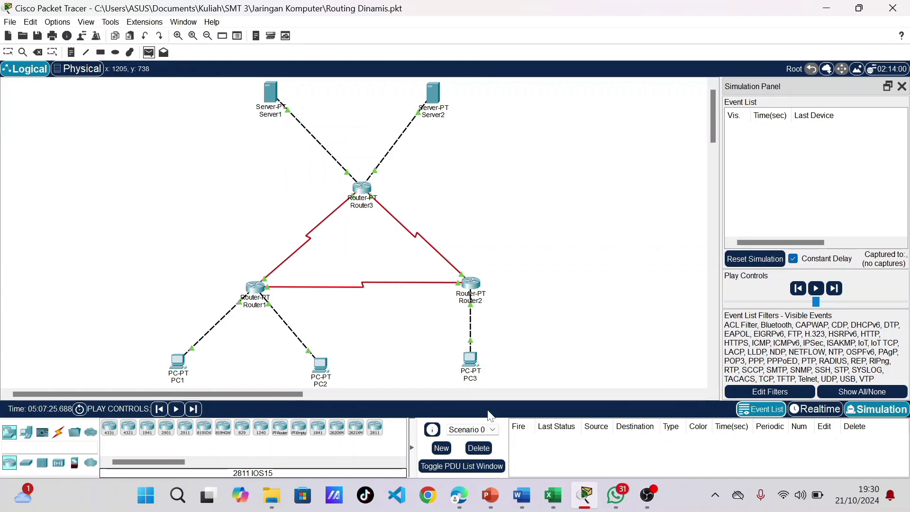
left_click(474, 356)
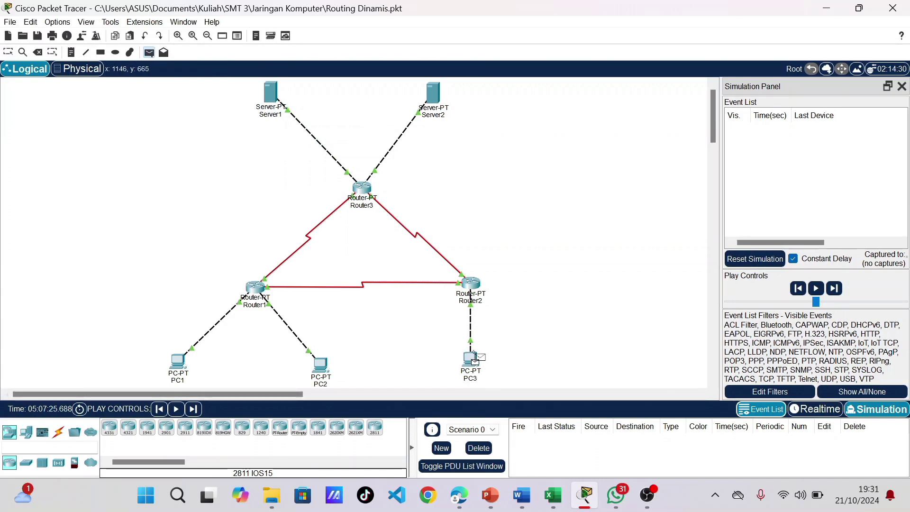
left_click(433, 98)
left_click(837, 289)
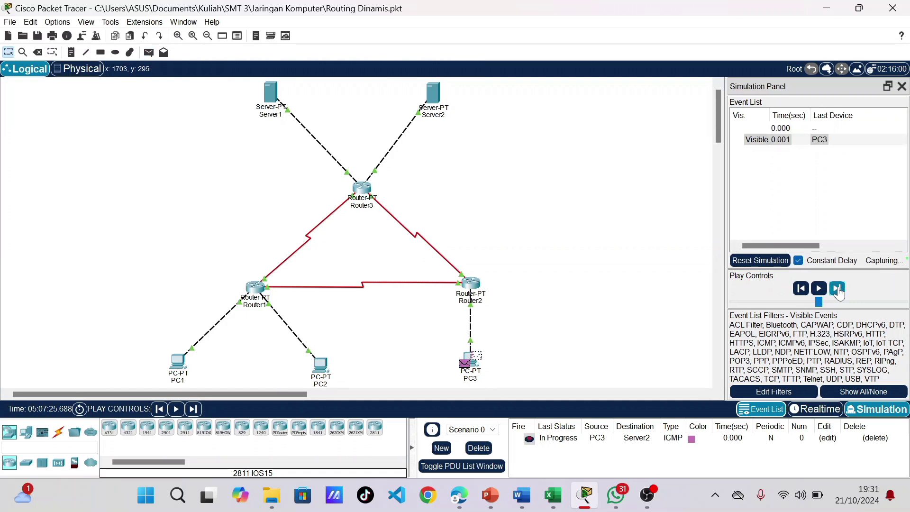
left_click(837, 289)
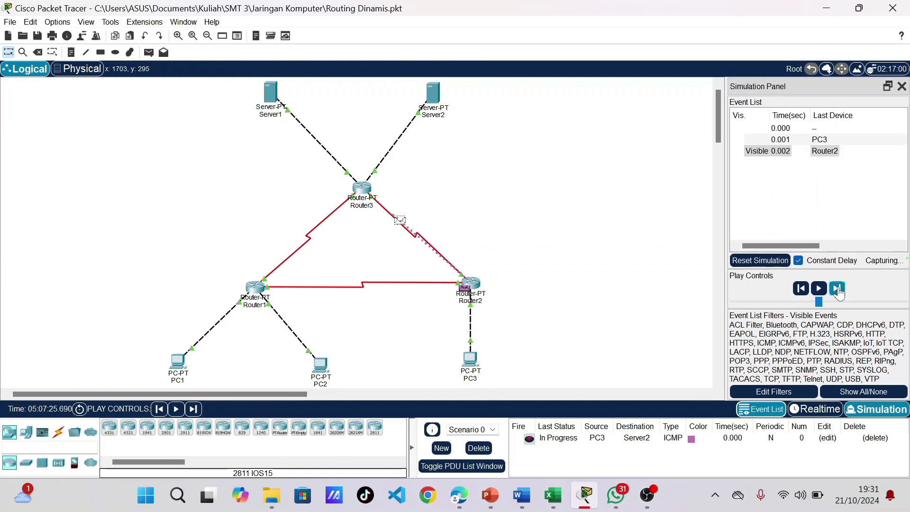
left_click(837, 288)
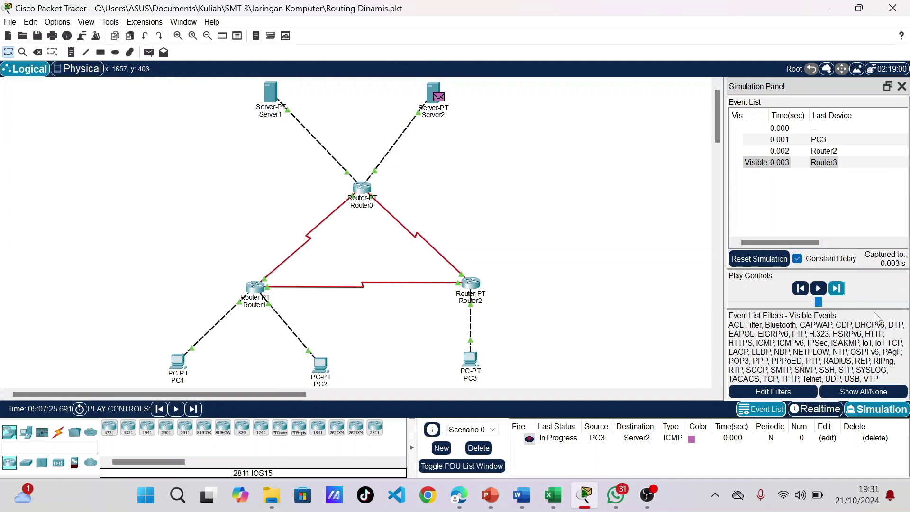
left_click(838, 289)
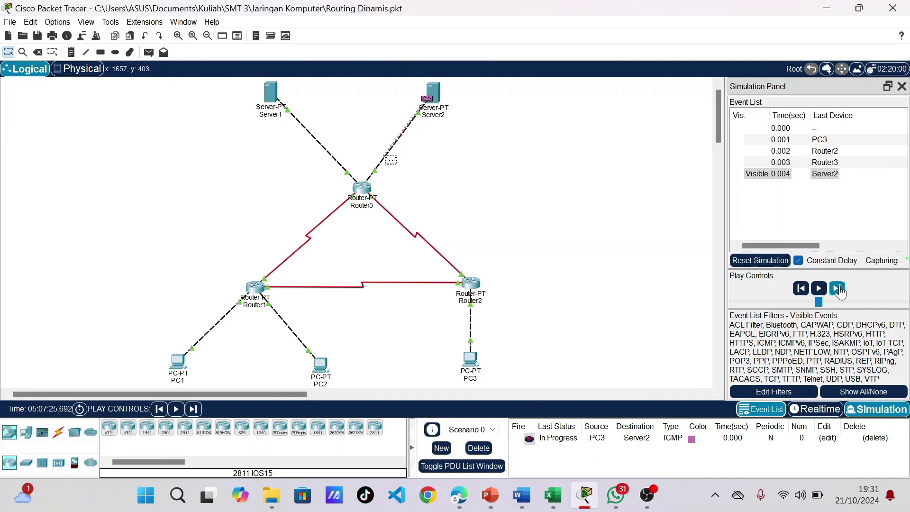
left_click(837, 289)
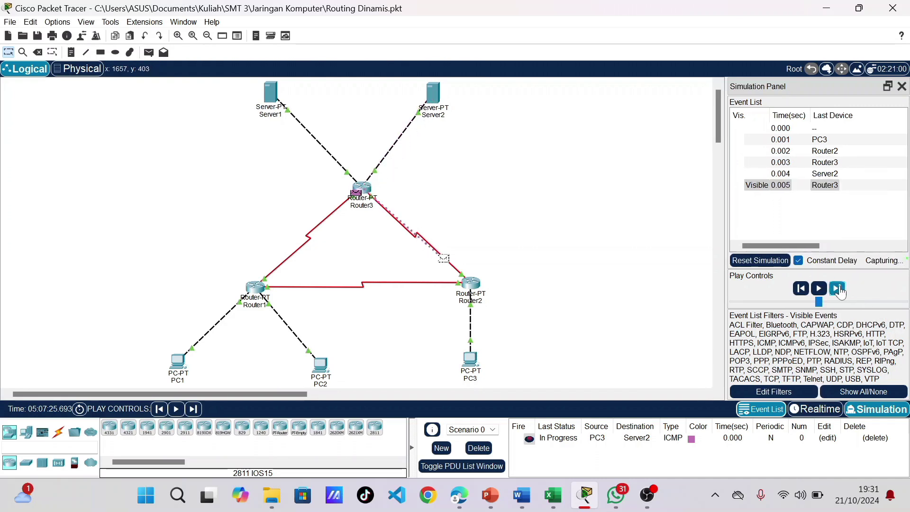
left_click(838, 290)
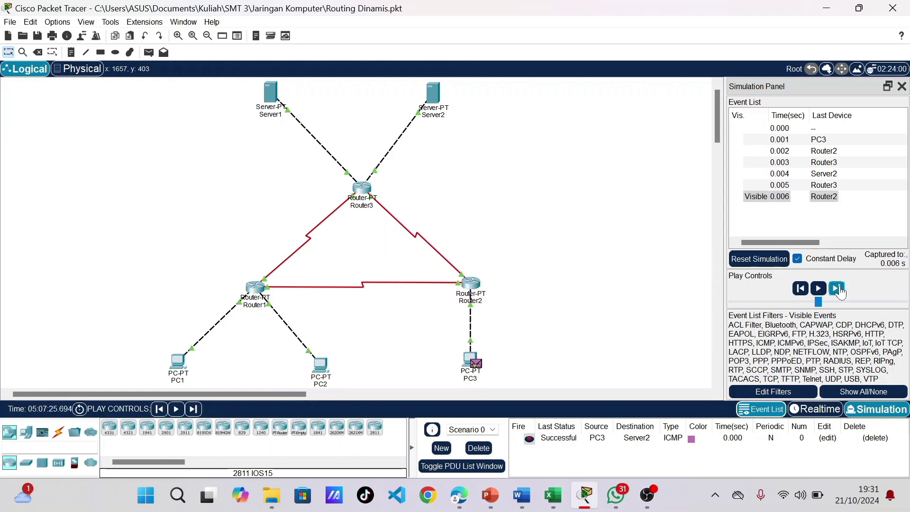
- Replace the PC3-to-Server2 PDU with a simple PDU from Server1 to Server2 and advance it through the full round trip
left_click(476, 449)
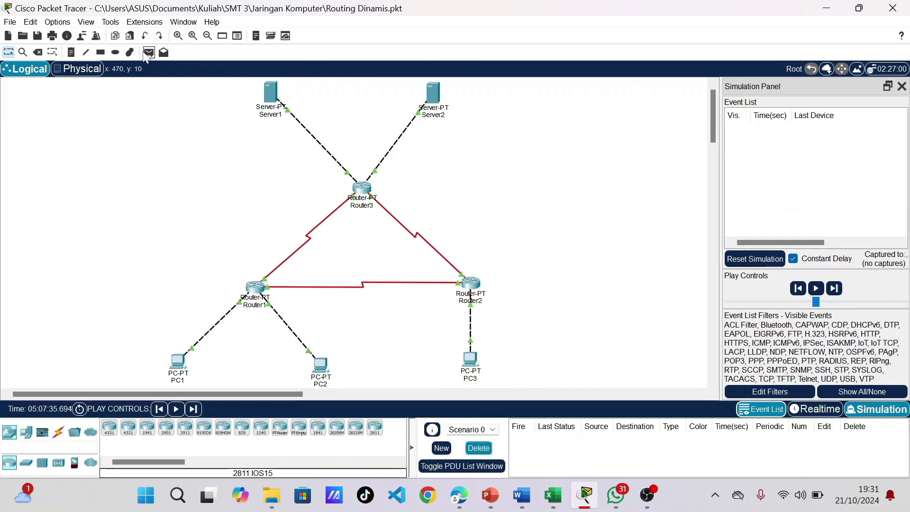
left_click(148, 52)
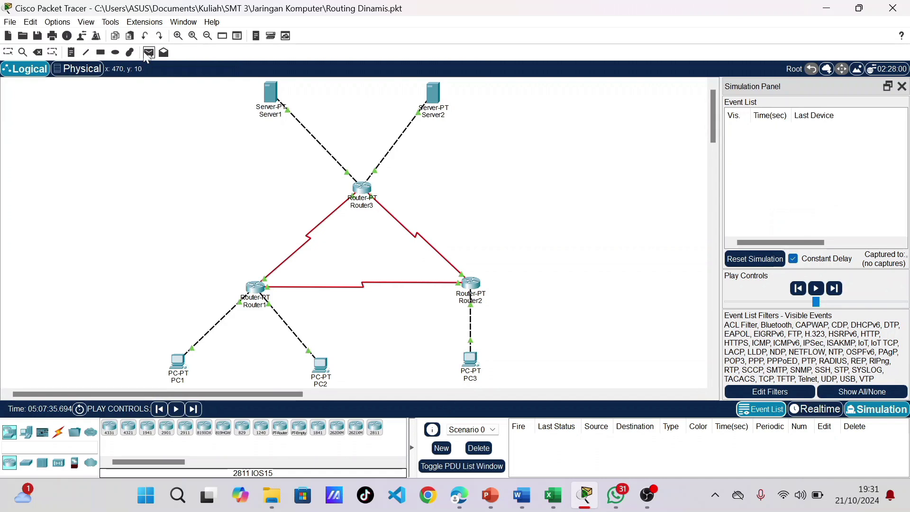
left_click(274, 93)
left_click(433, 93)
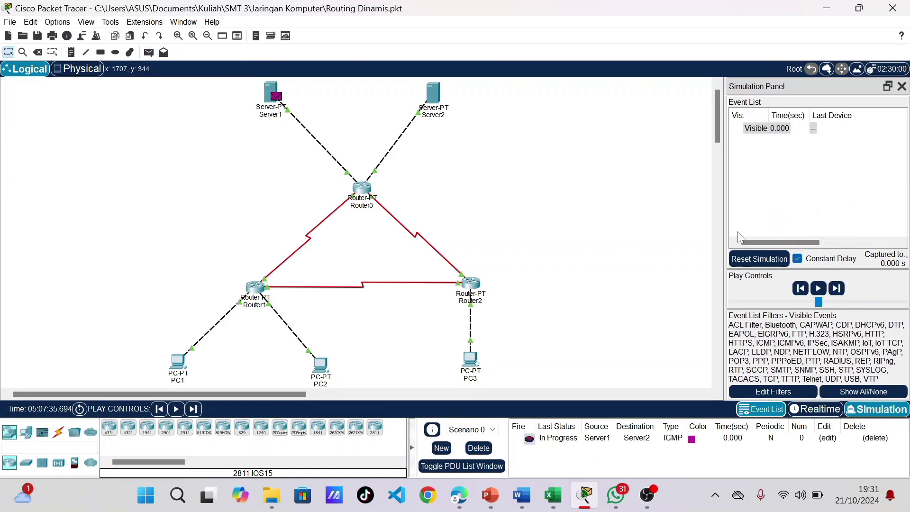
left_click(837, 289)
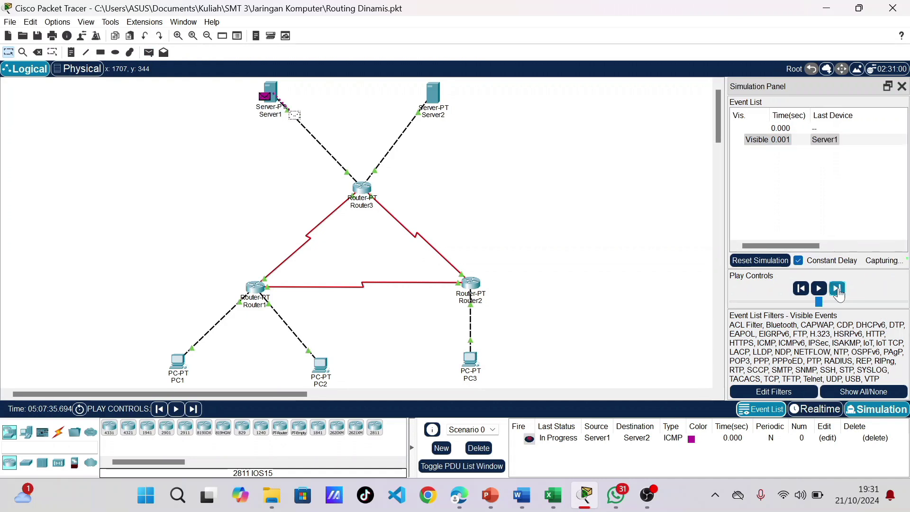
left_click(837, 288)
left_click(837, 289)
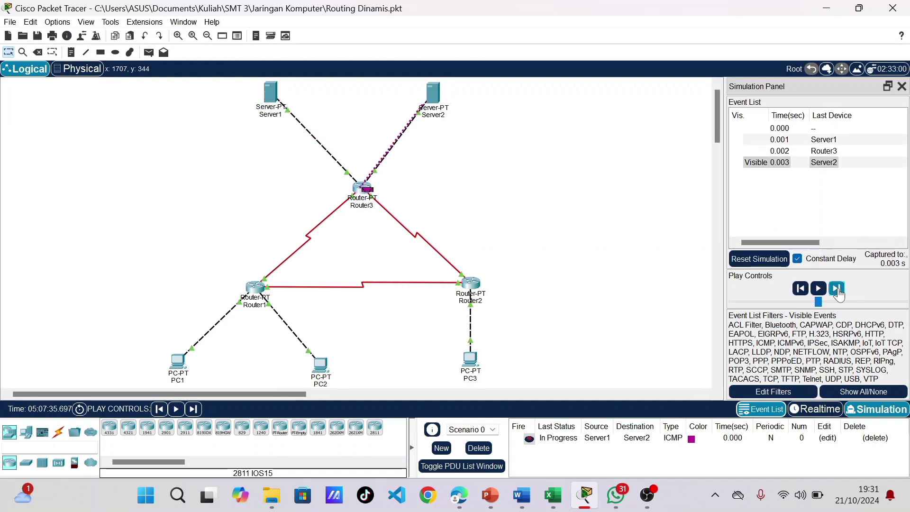
left_click(837, 289)
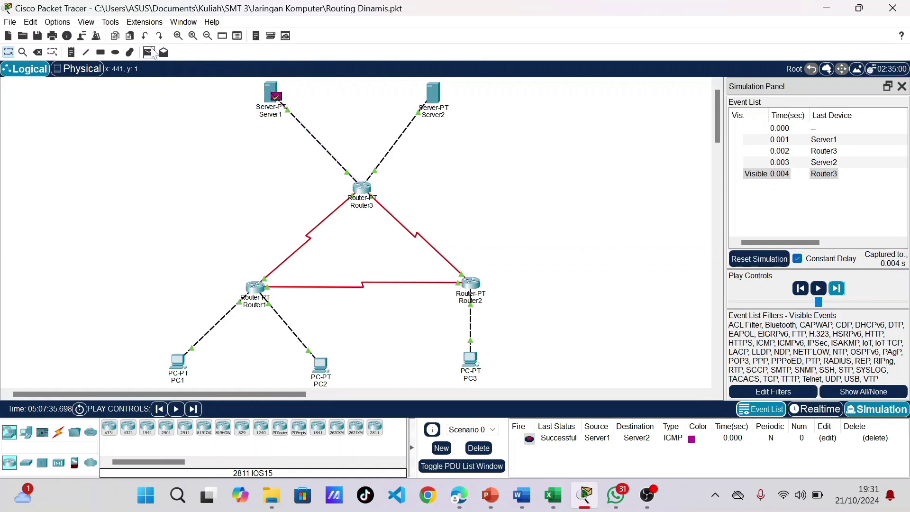
- Replace the Server1-to-Server2 PDU with a simple PDU from Server1 to PC1 and advance it through the full round trip
left_click(479, 449)
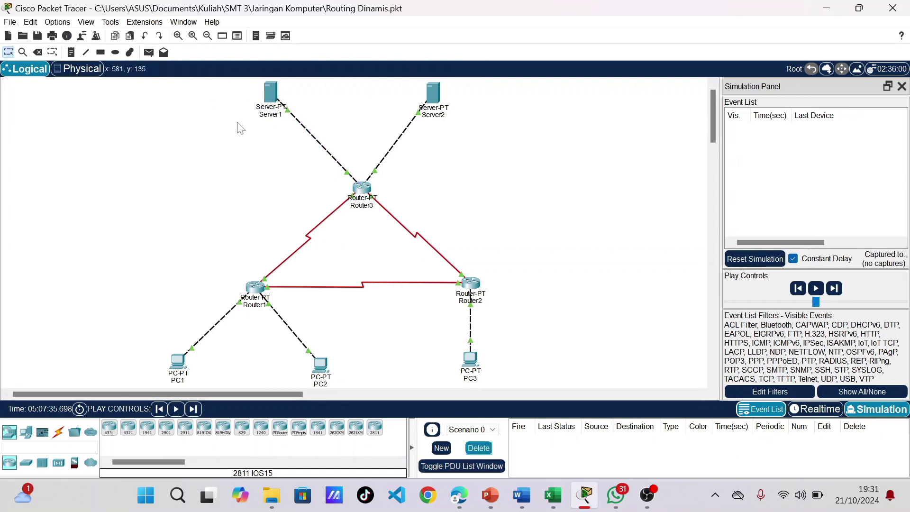
left_click(149, 54)
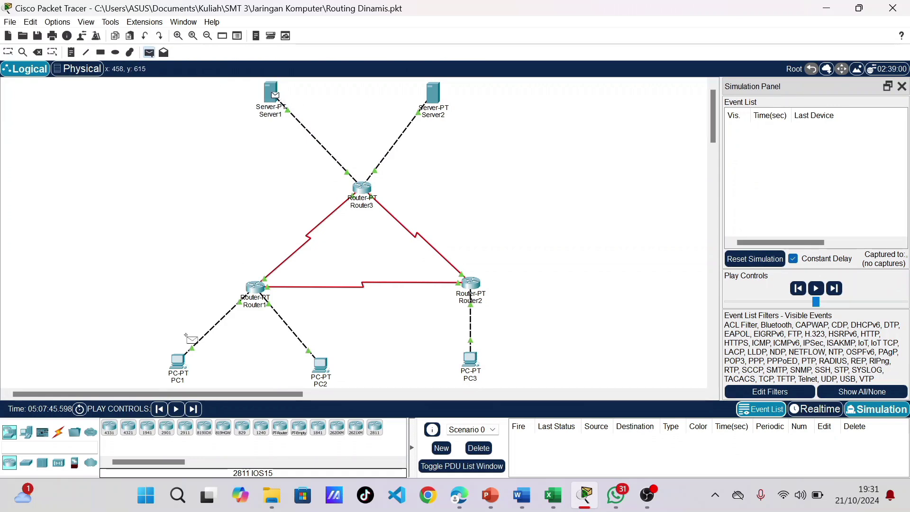
left_click(178, 362)
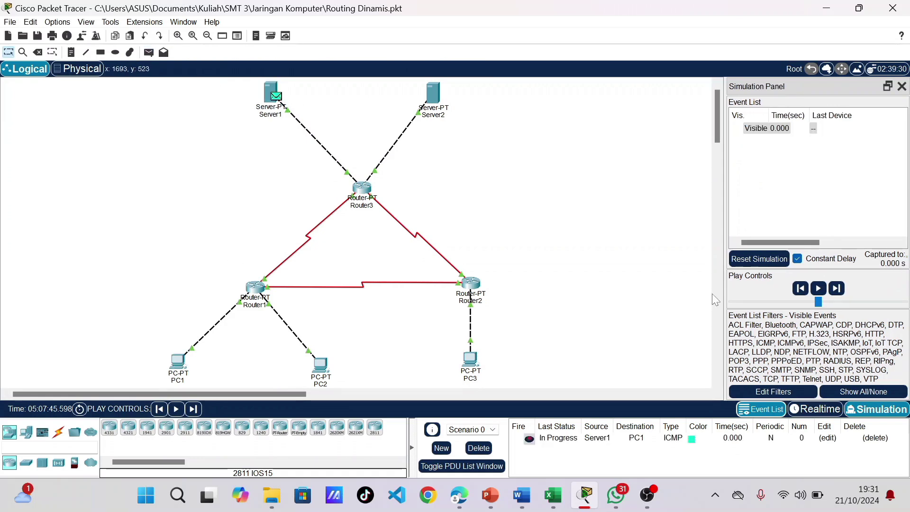
left_click(837, 290)
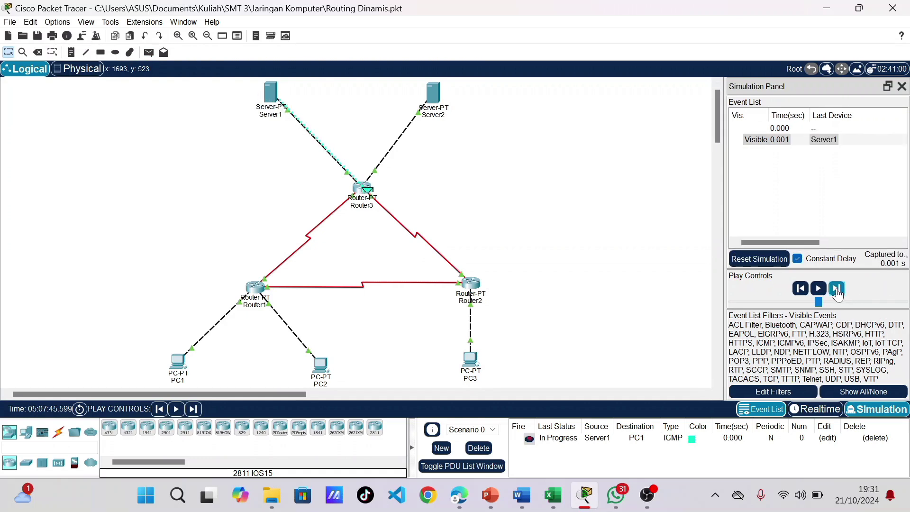
left_click(837, 290)
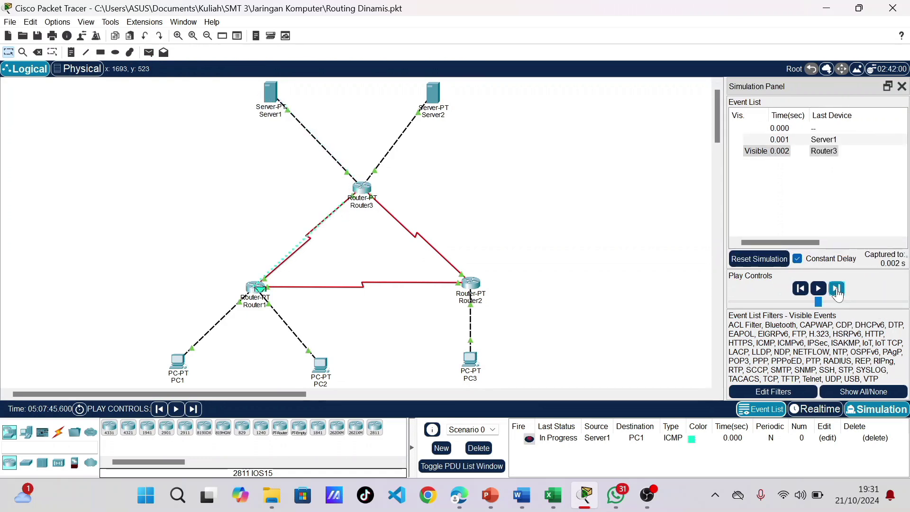
left_click(837, 290)
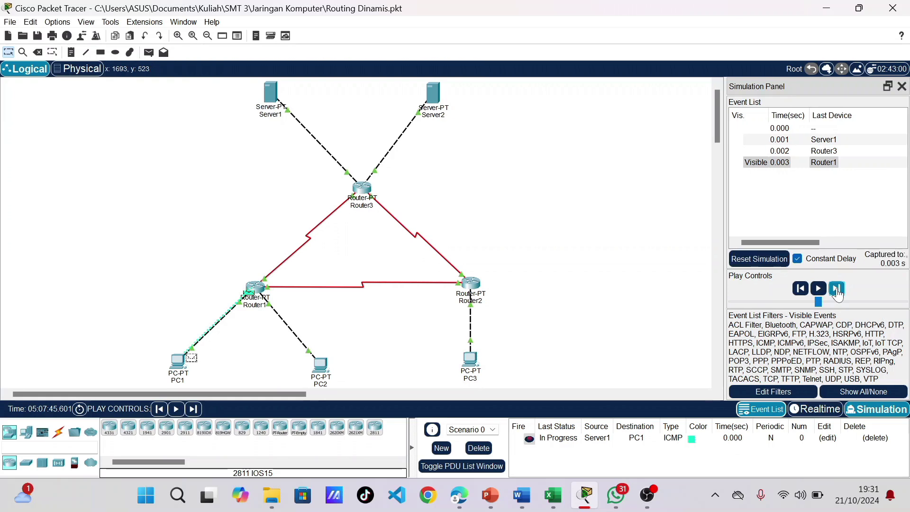
left_click(837, 290)
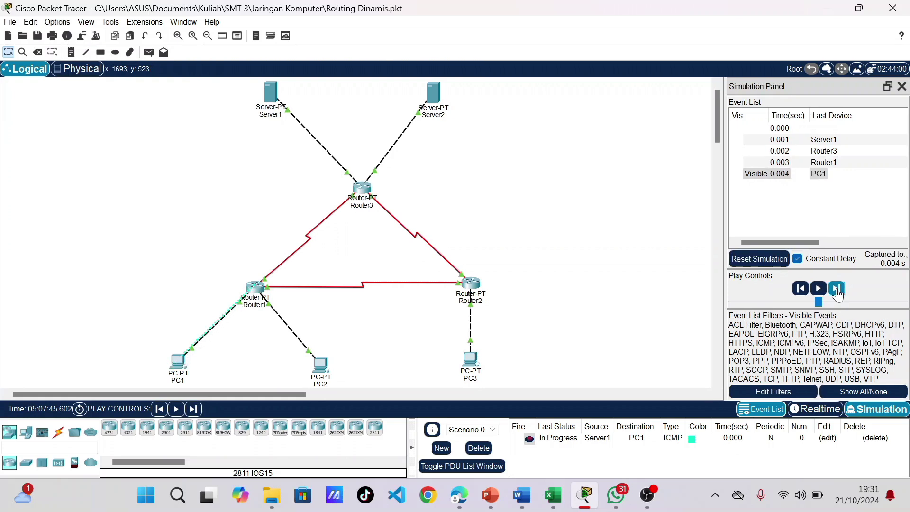
left_click(836, 290)
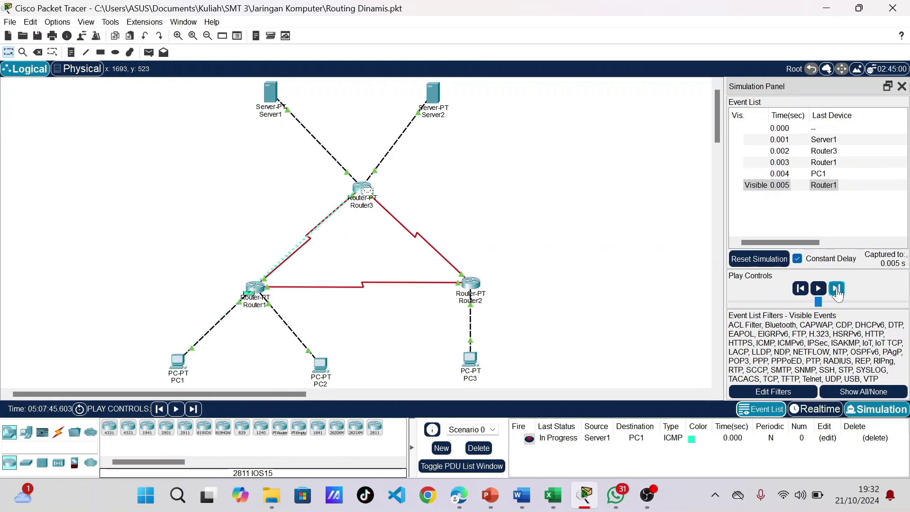
left_click(837, 290)
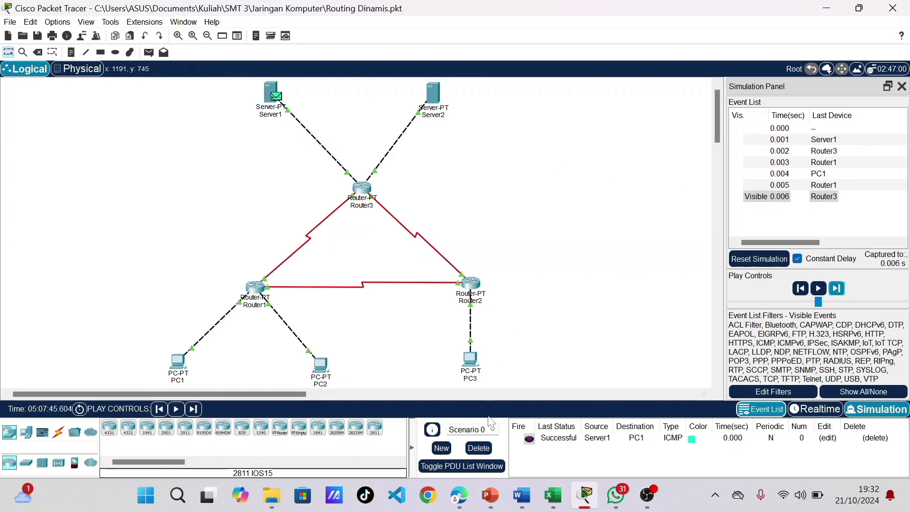
- Replace the Server1-to-PC1 PDU with a simple PDU from Server1 to PC2 and advance it through the full round trip
left_click(482, 450)
left_click(149, 55)
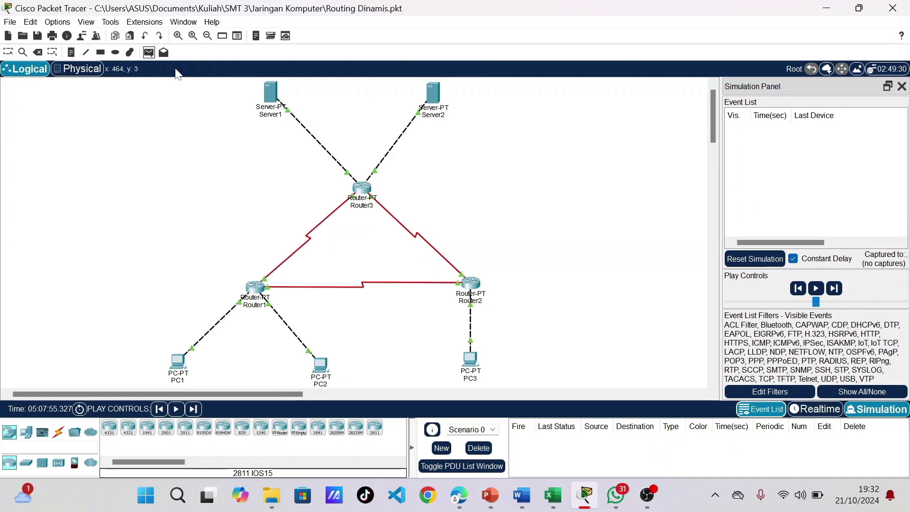
left_click(275, 98)
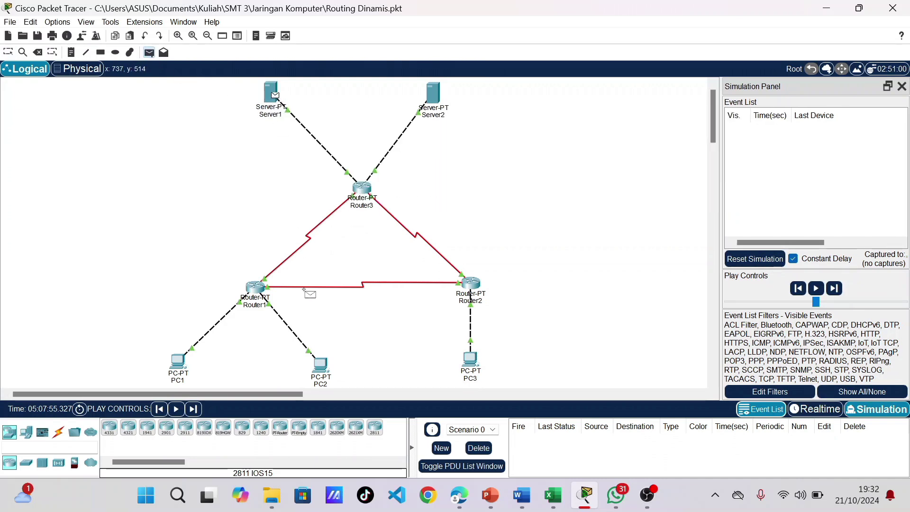
left_click(324, 363)
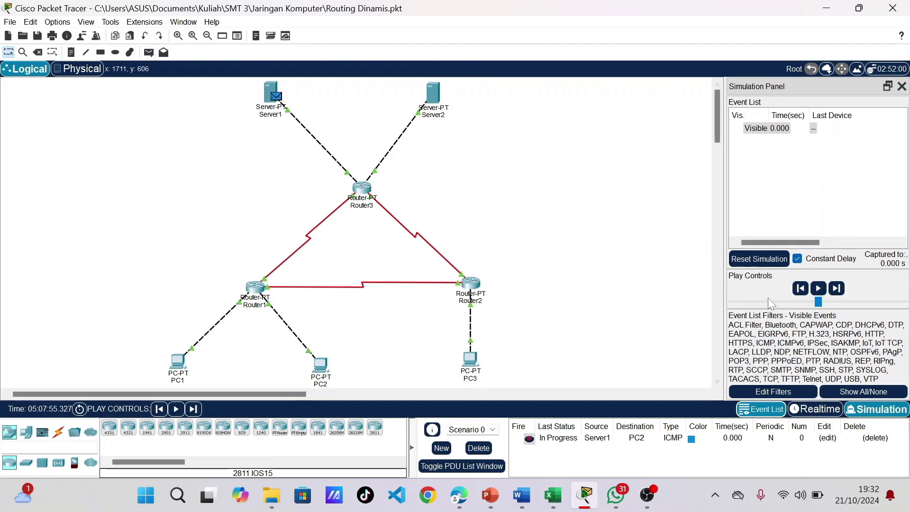
left_click(838, 290)
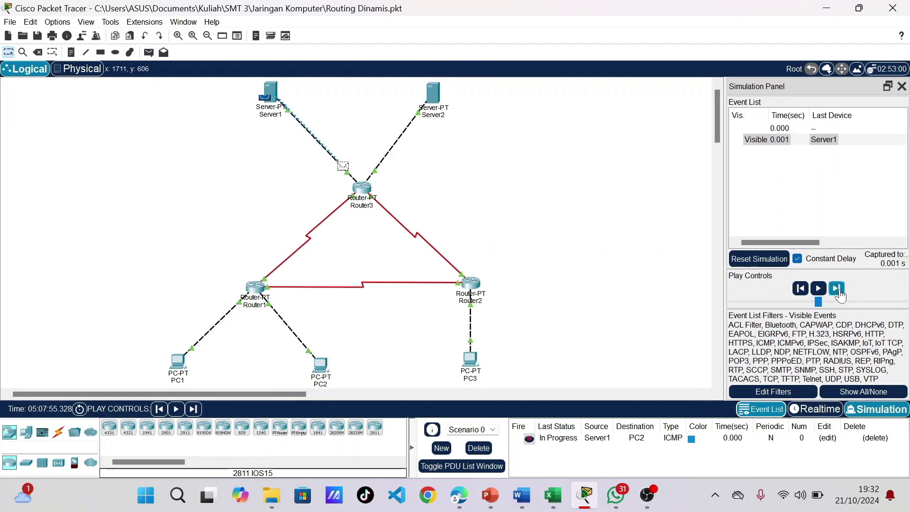
left_click(838, 290)
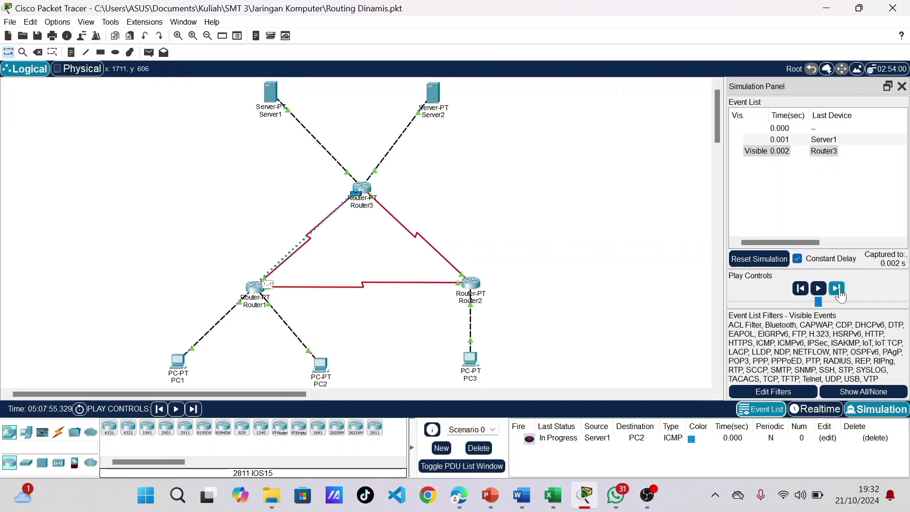
left_click(838, 290)
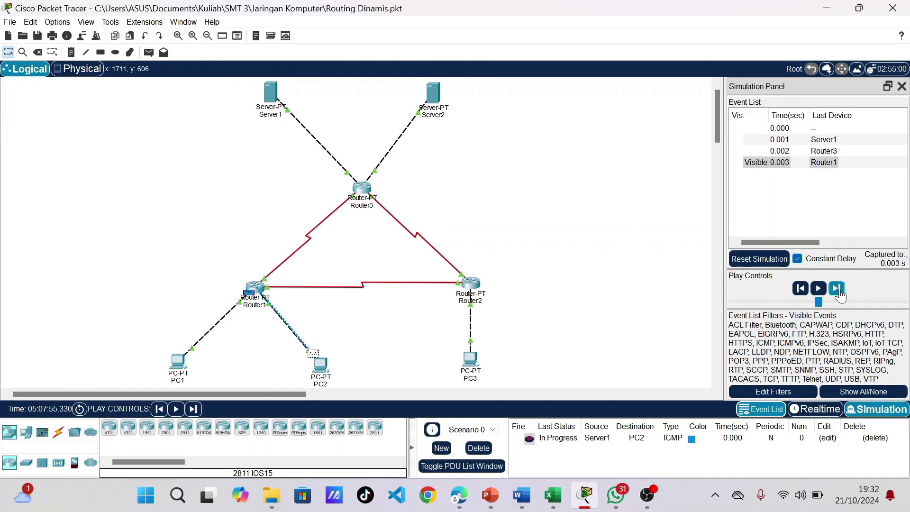
left_click(838, 290)
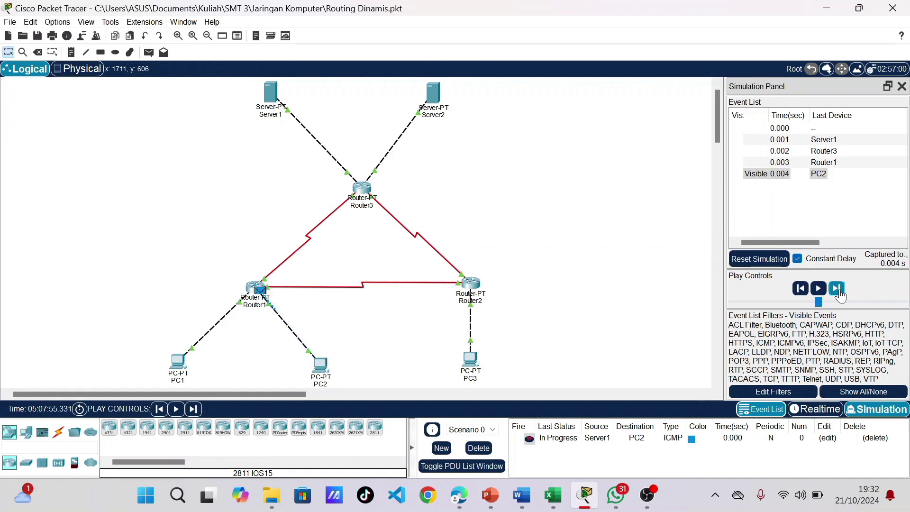
left_click(838, 291)
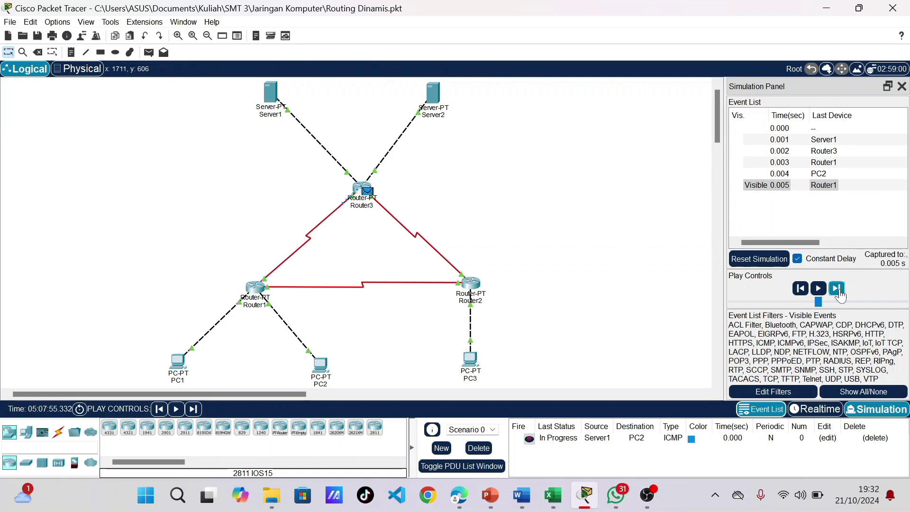
left_click(838, 291)
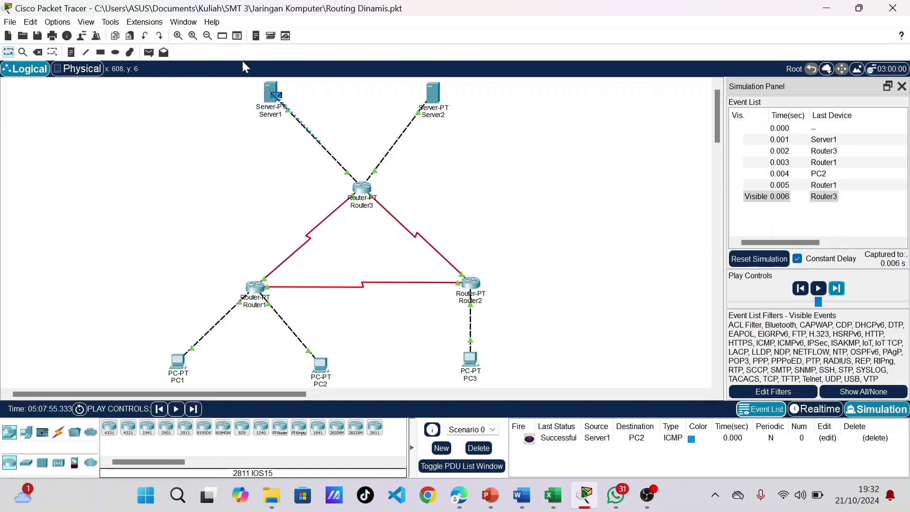
- Replace the Server1-to-PC2 PDU with a simple PDU from Server1 to PC3 and advance it through the full round trip
left_click(485, 453)
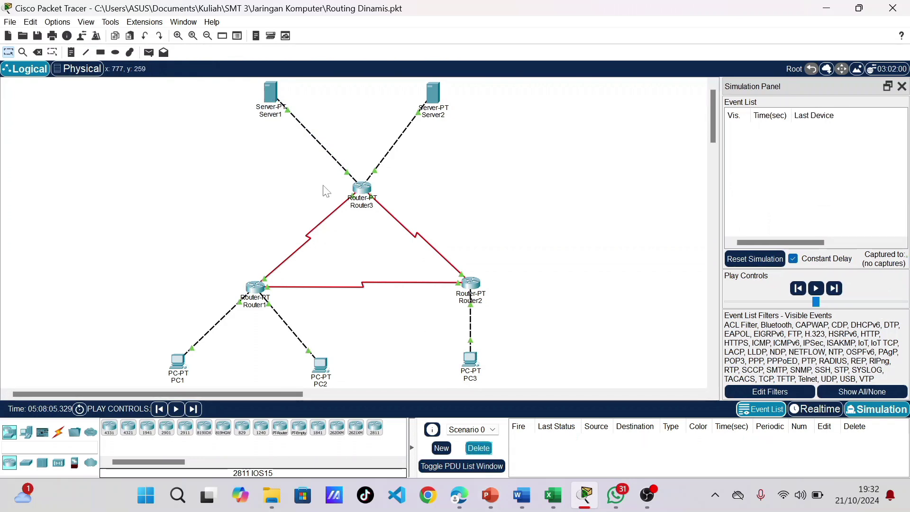
left_click(151, 53)
left_click(273, 94)
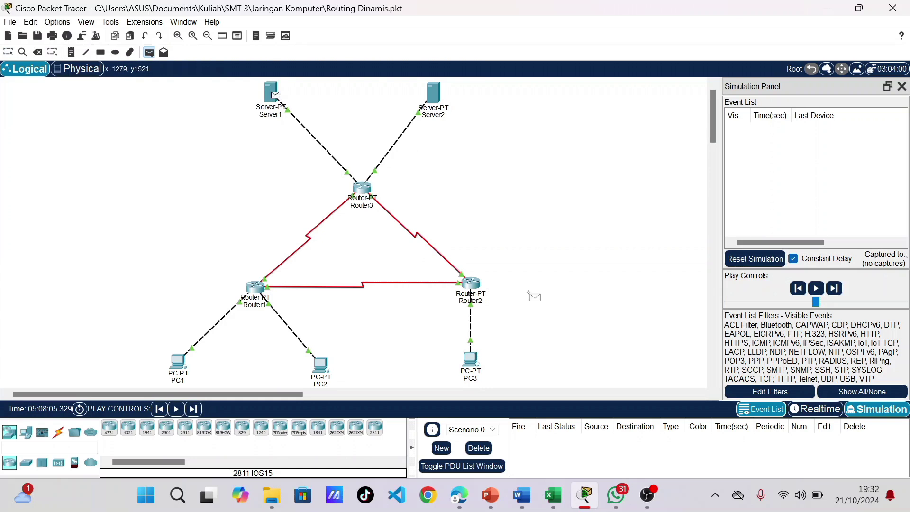
left_click(470, 360)
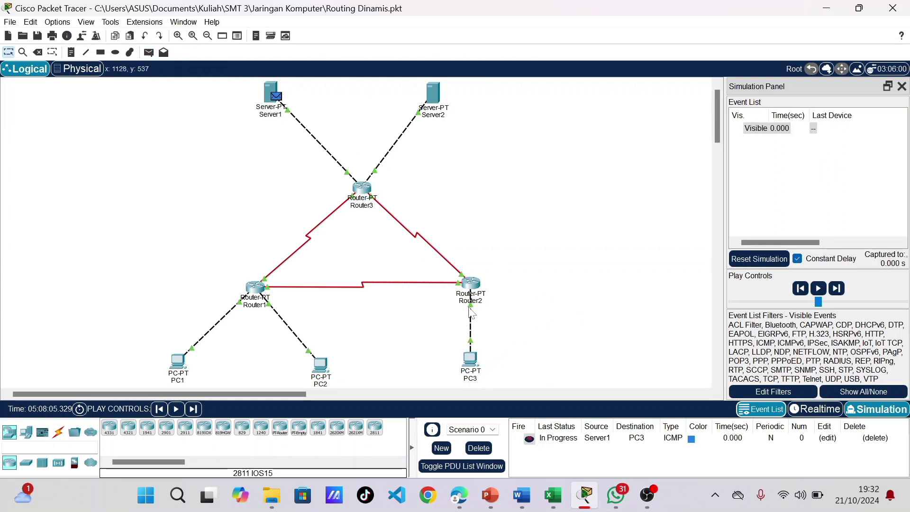
left_click(837, 289)
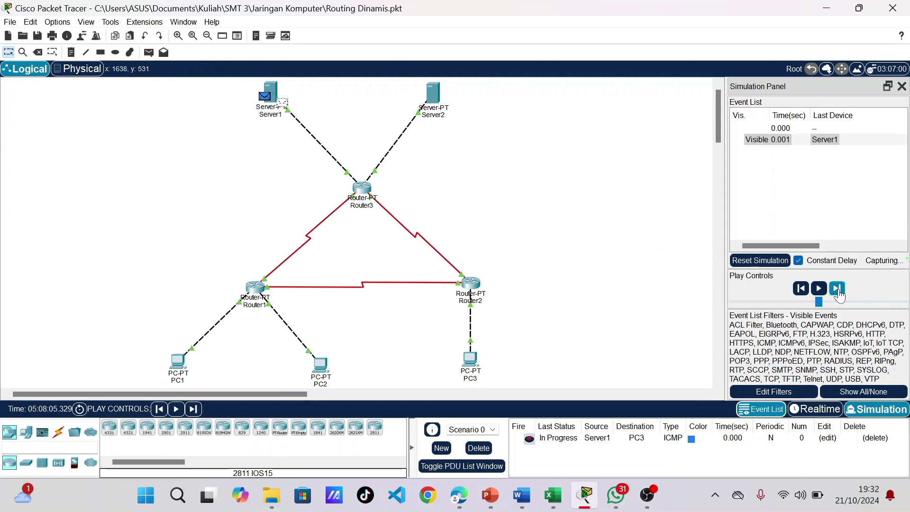
left_click(838, 289)
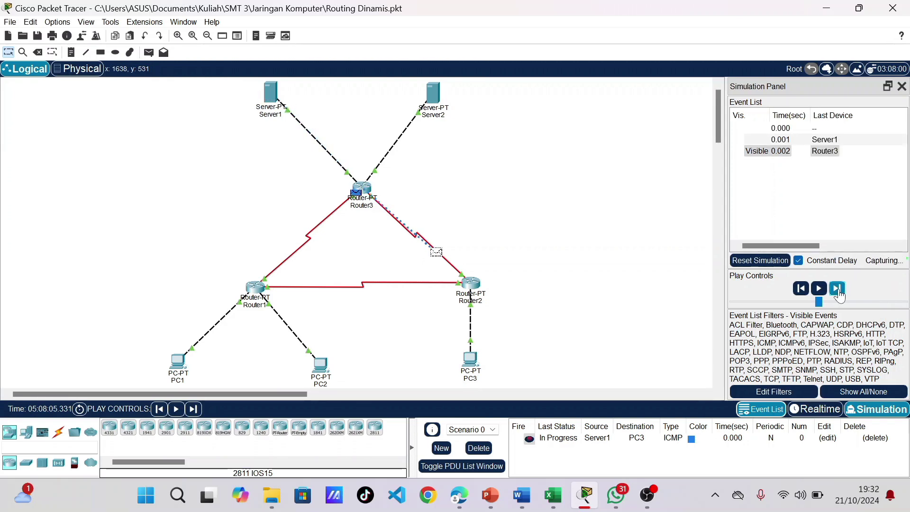
left_click(837, 289)
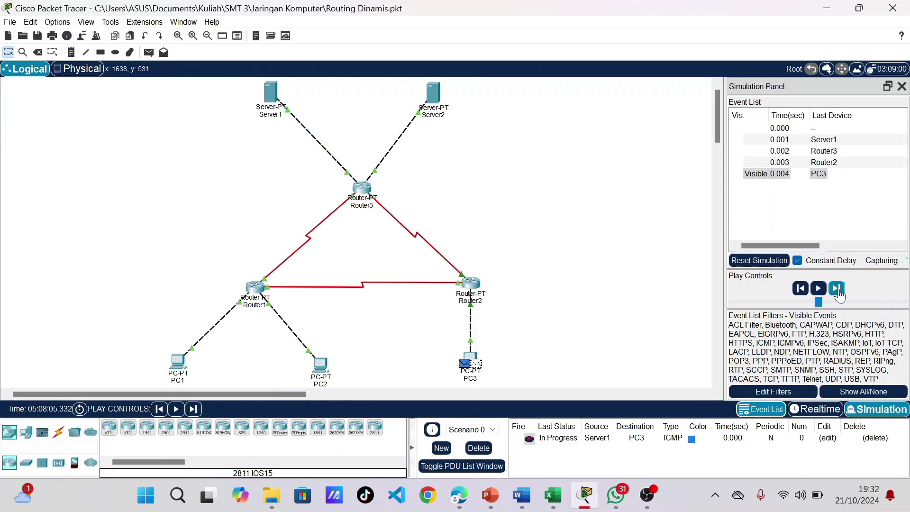
left_click(837, 289)
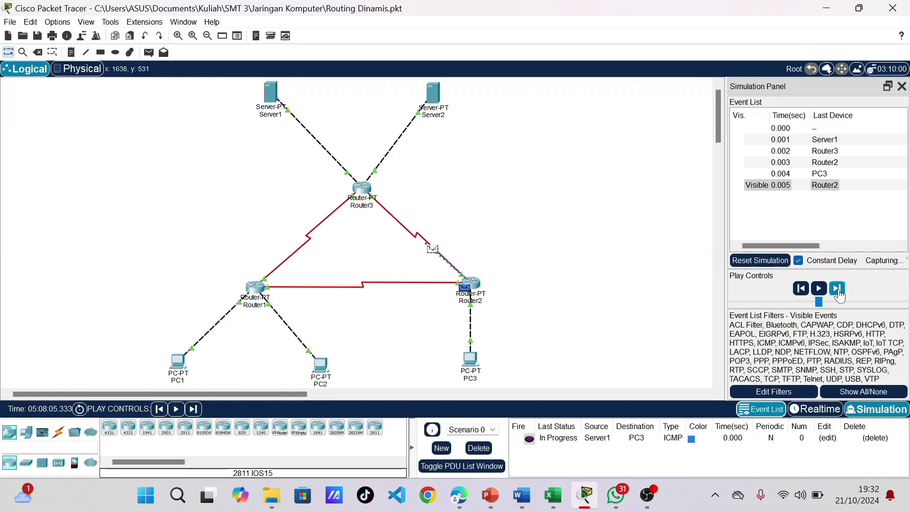
left_click(838, 290)
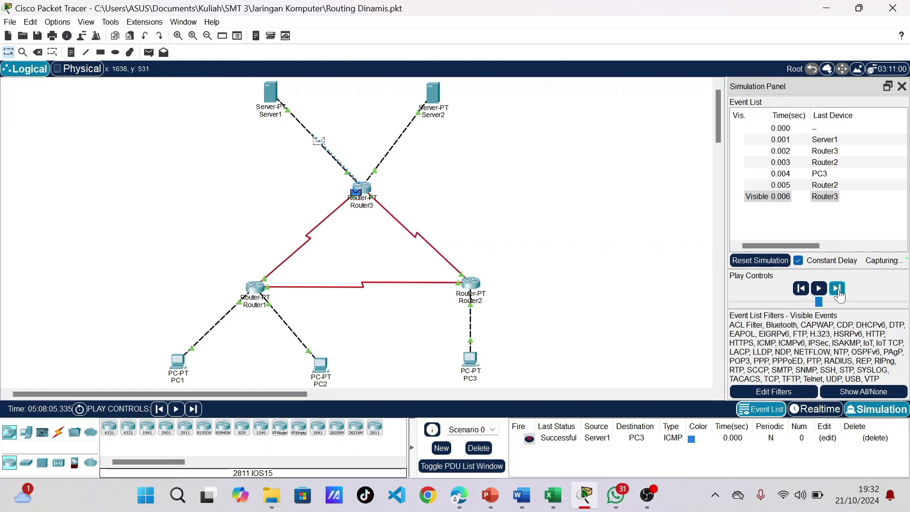
- Delete the Server1-to-PC3 PDU scenario and switch the network from Simulation to Realtime mode
left_click(479, 448)
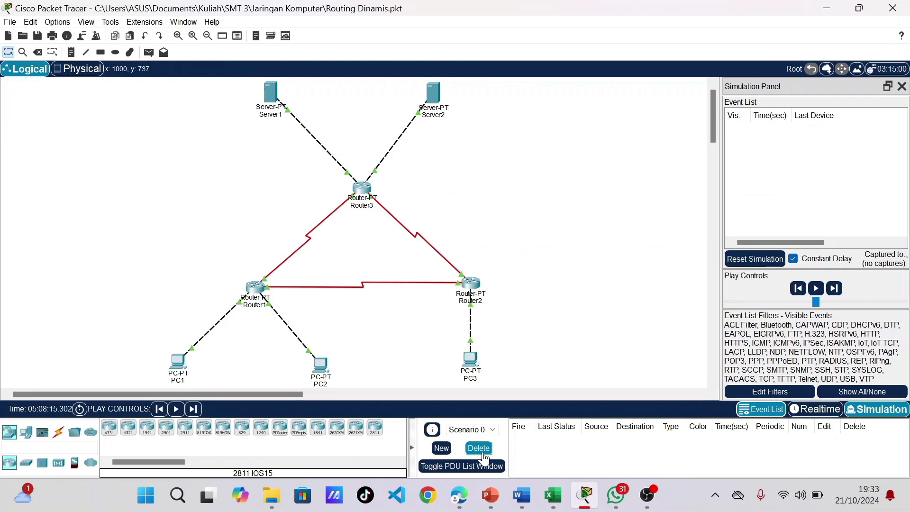
left_click(811, 410)
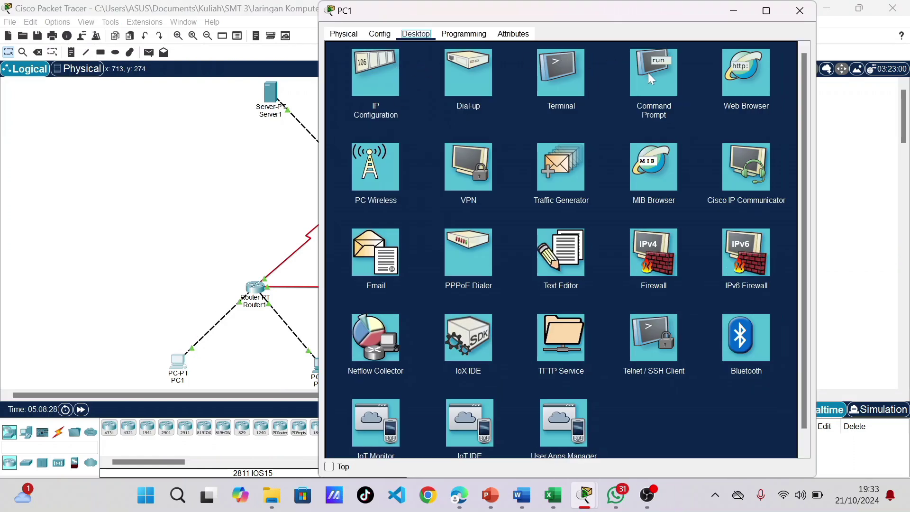
- Trace the routes from PC1's command prompt to 192.168.1.65, 192.168.1.253, 33.33.33.1 and 43.43.43.1, and close PC1's window
left_click(649, 73)
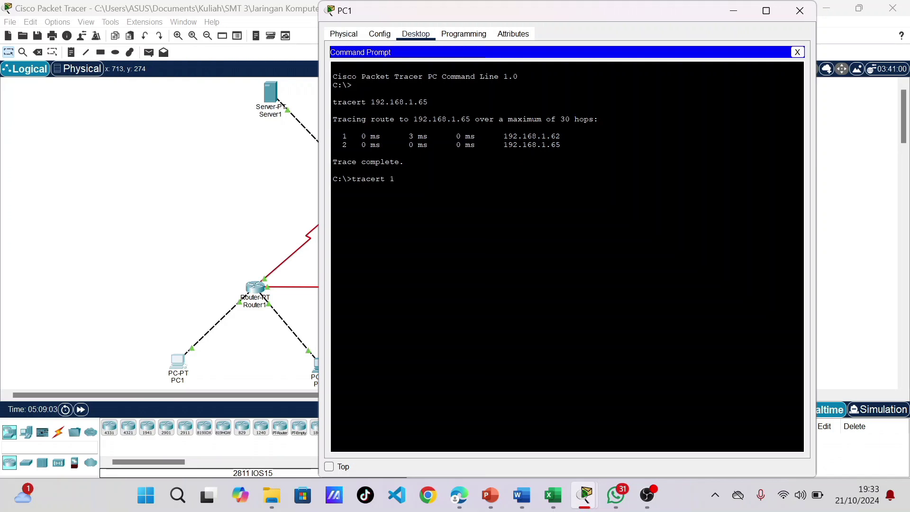
type("92.168.1.253")
key("Return")
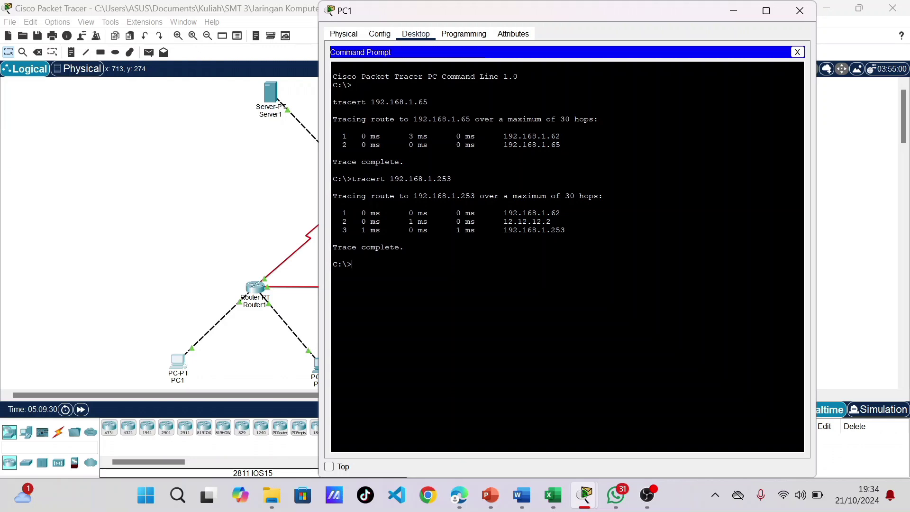
type("tracert 33.33.33.1")
key("Return")
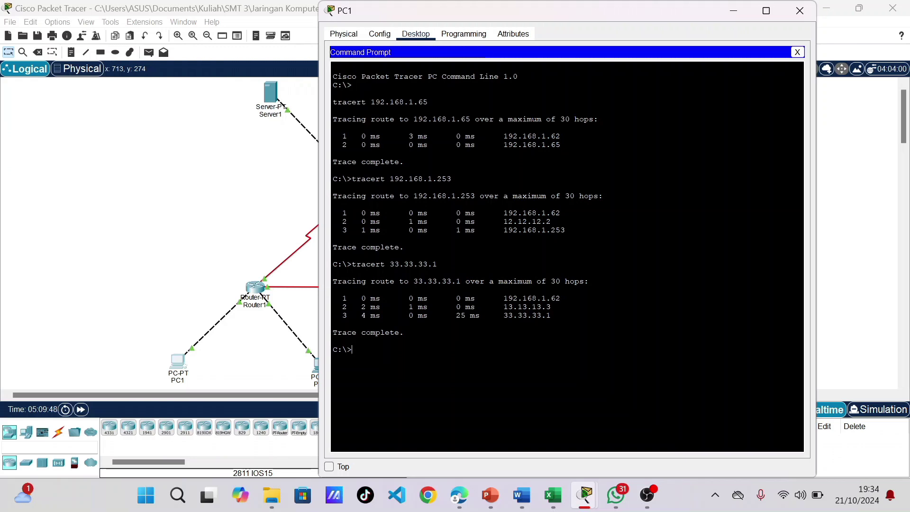
type("tracert 43.43.43.1")
key("Return")
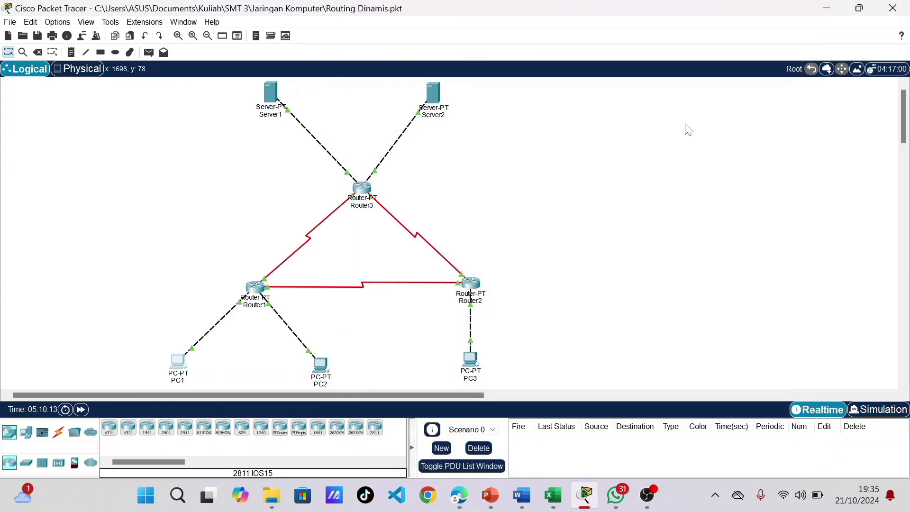
left_click(800, 10)
- Trace the routes from PC3's command prompt to 192.168.1.1 and 192.168.1.65
left_click(476, 368)
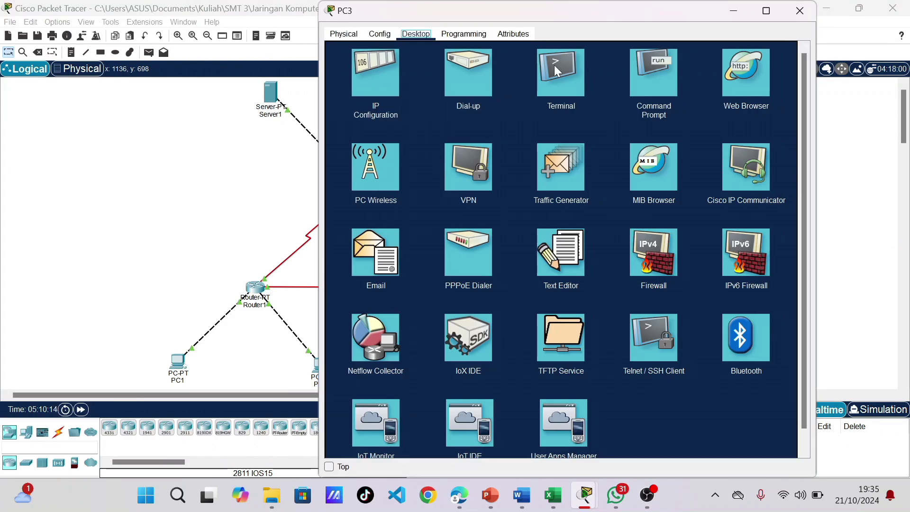
left_click(649, 78)
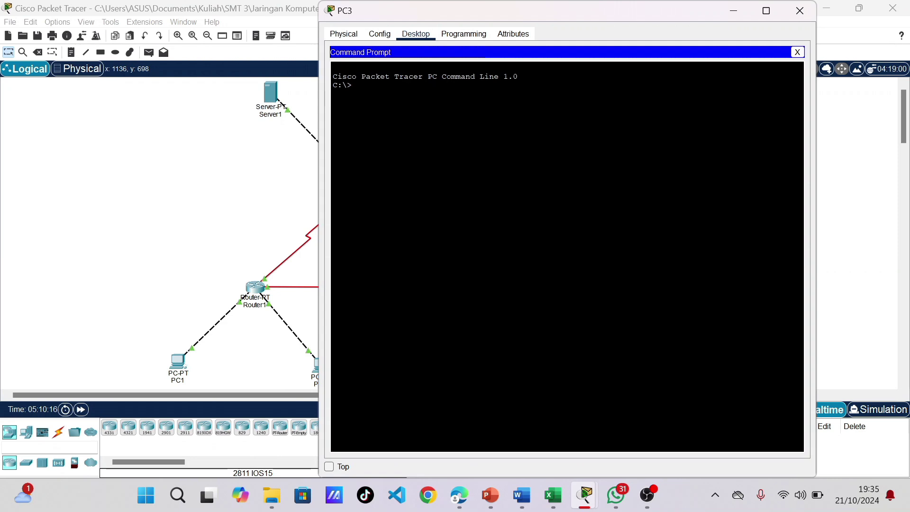
type("tracert 192.168.1.1")
key("Return")
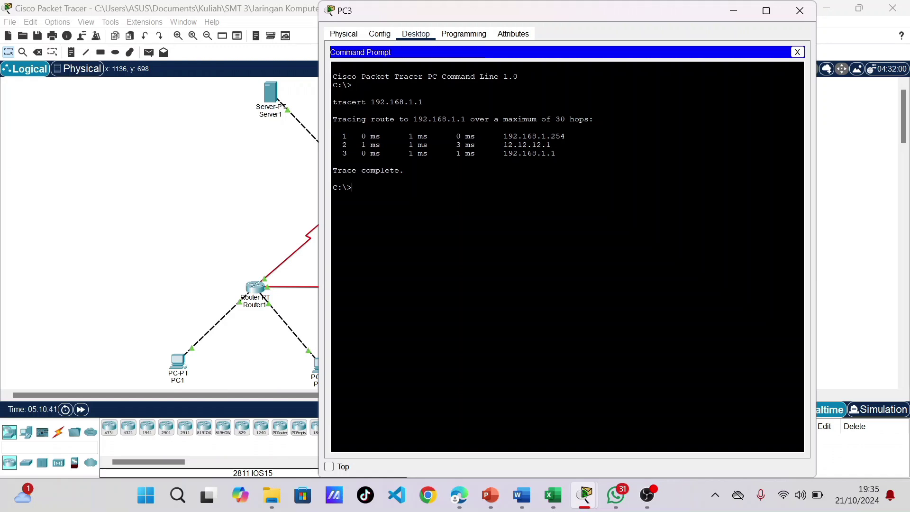
type("tracert 192.168.1.65")
key("Return")
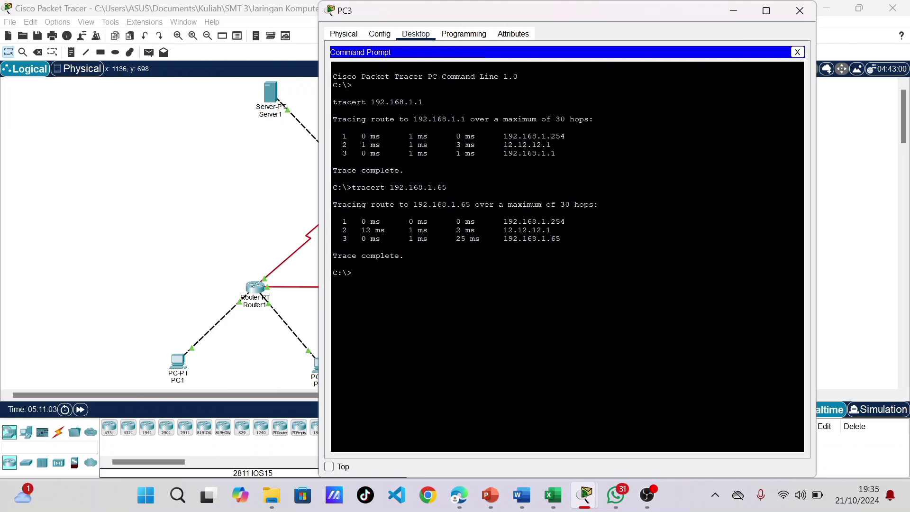
- Trace the routes from PC3 to the servers at 33.33.33.1 and 43.43.43.1, and close PC3's window
type("tracert 33.33.33.1")
key("Return")
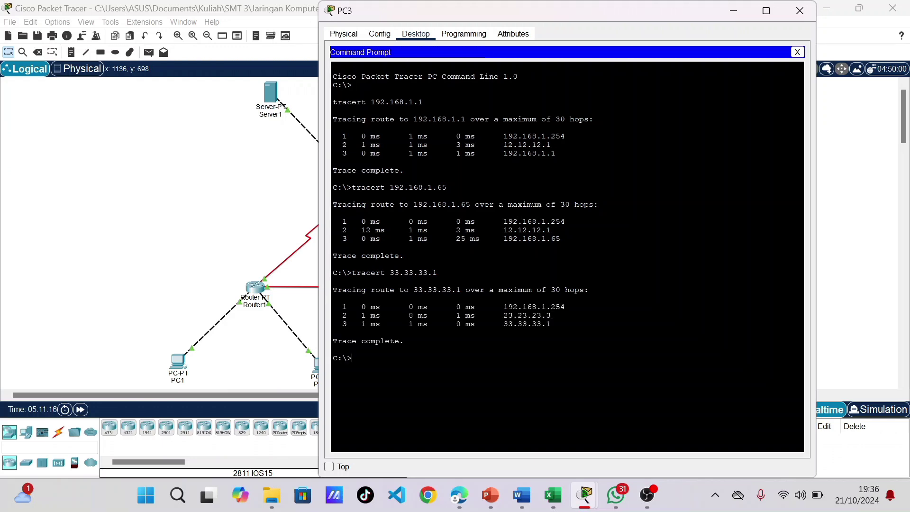
left_click_drag(575, 12, 799, 102)
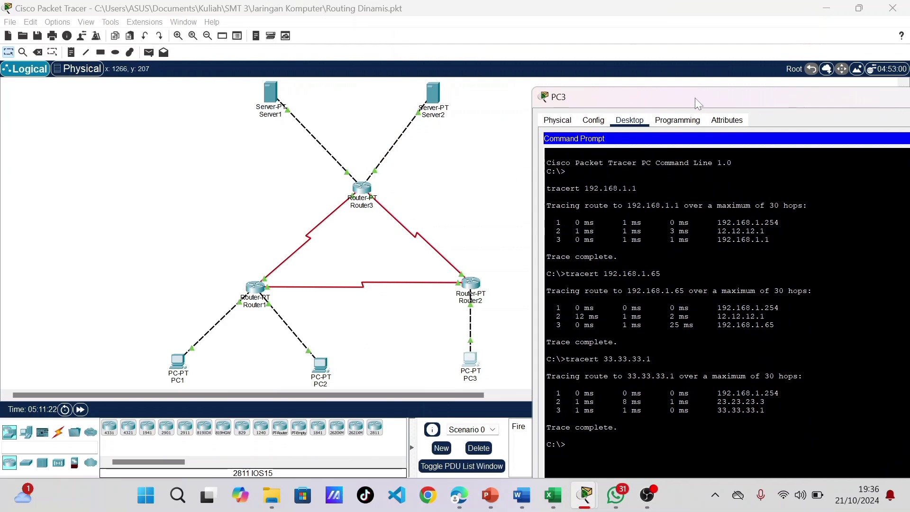
left_click_drag(695, 98, 433, 55)
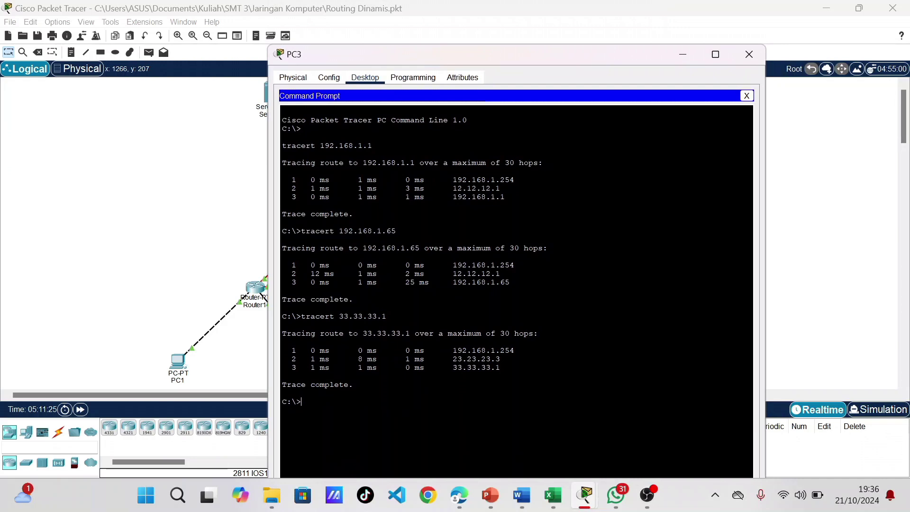
type("tracert 43.43.43")
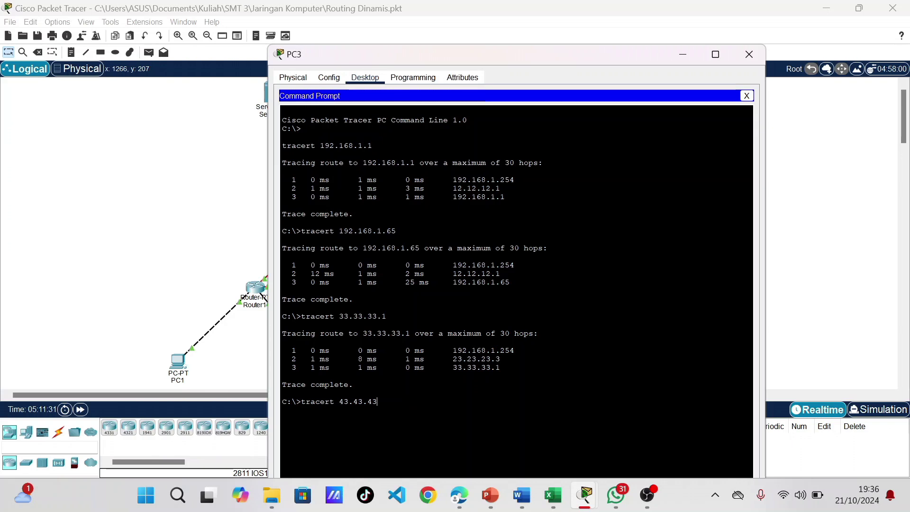
type(".1")
key("Return")
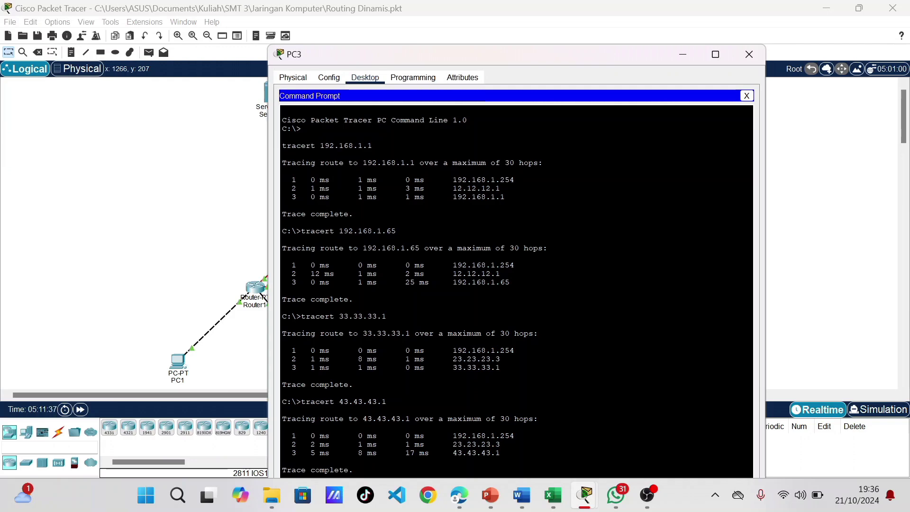
left_click(750, 56)
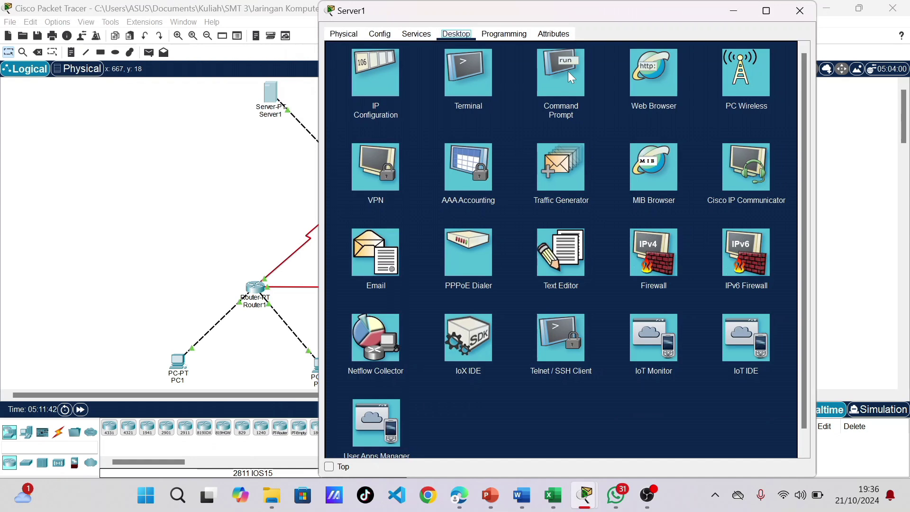
- Trace the routes from Server1's command prompt to 192.168.1.1 and 192.168.1.65
left_click(567, 71)
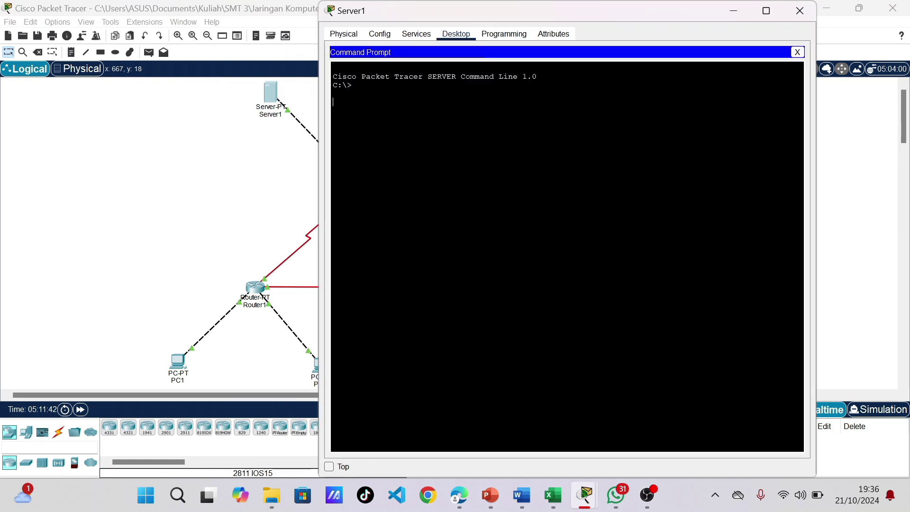
type("tracert 192.168.1.1")
key("Return")
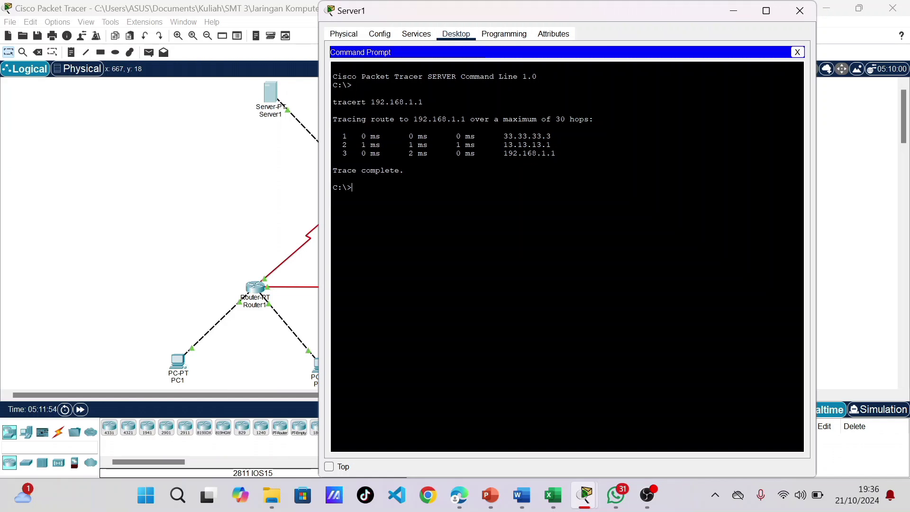
type("tracert 192.168")
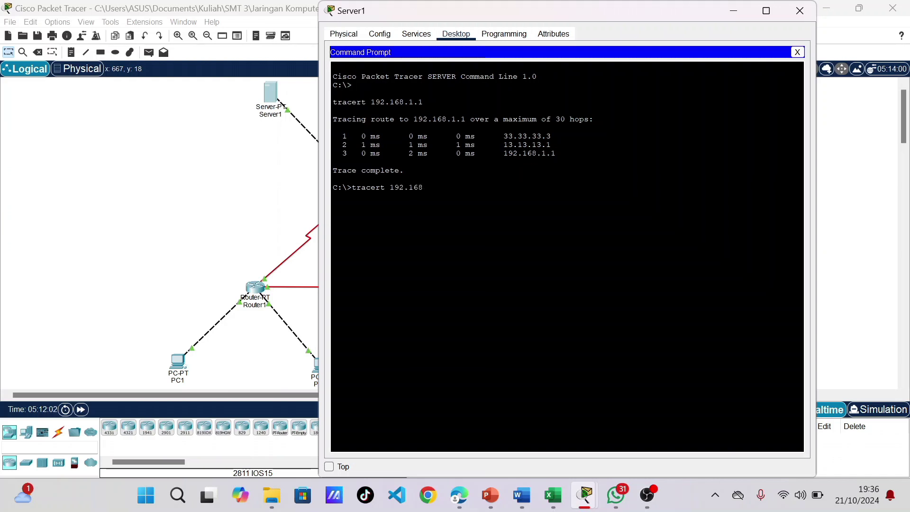
type(".1.65")
key("Return")
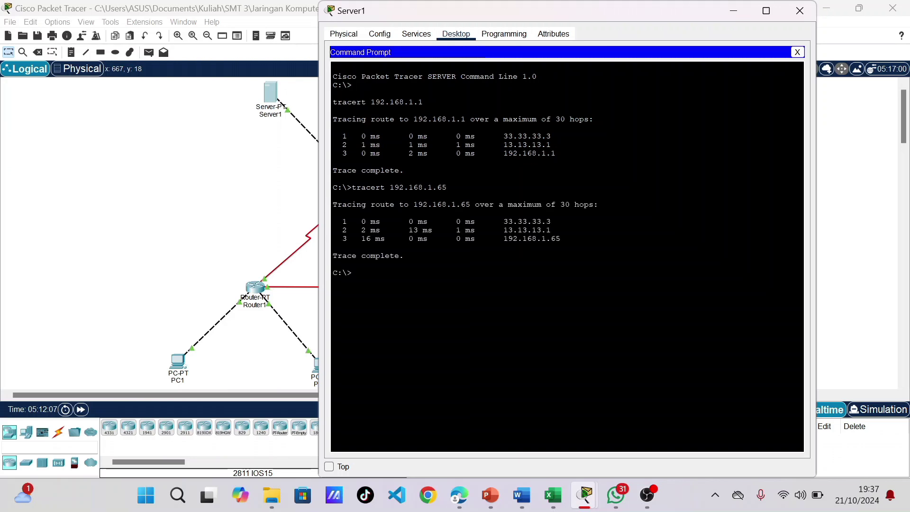
- Trace the routes from Server1 to 192.168.1.253 and 43.43.43.1, and close Server1's window
type("tracert 43.43.43.1")
key("Return")
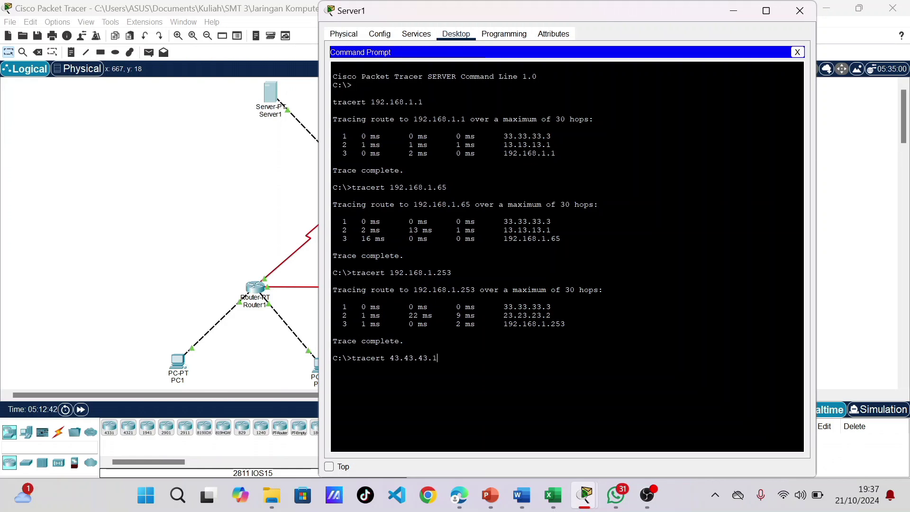
key("Return")
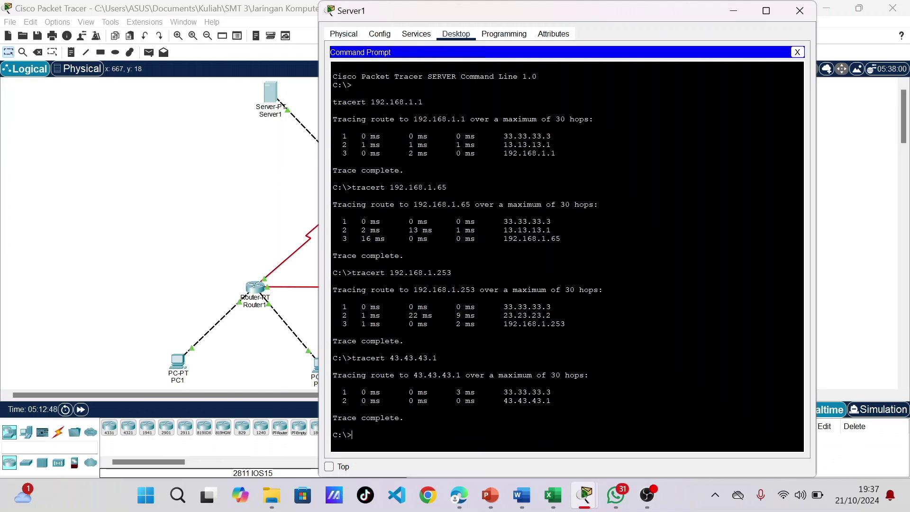
left_click(799, 11)
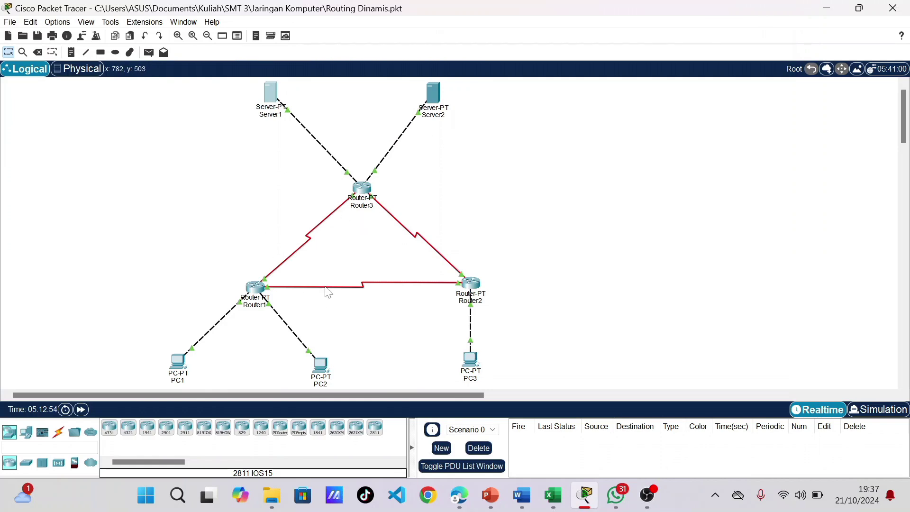
- Shut down Router1's Serial2/0 interface by turning its port status off
mouse_move(329, 293)
left_click(261, 287)
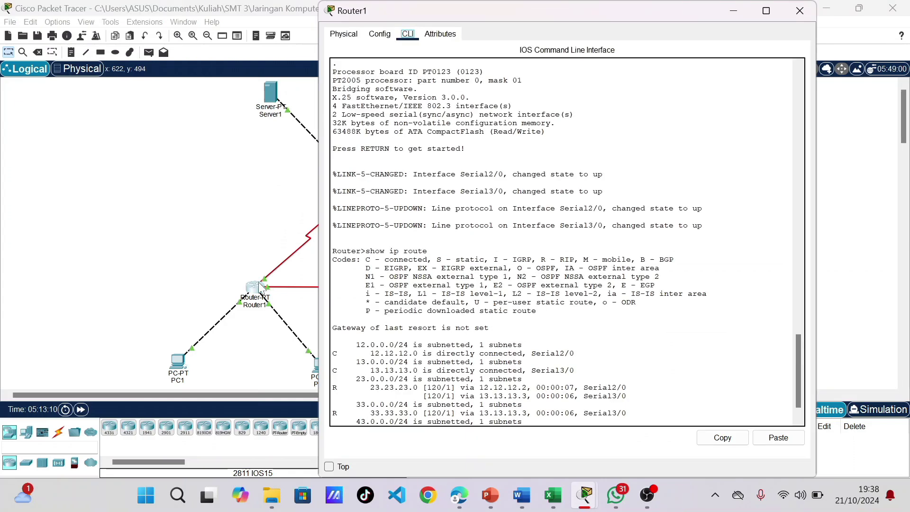
left_click(373, 34)
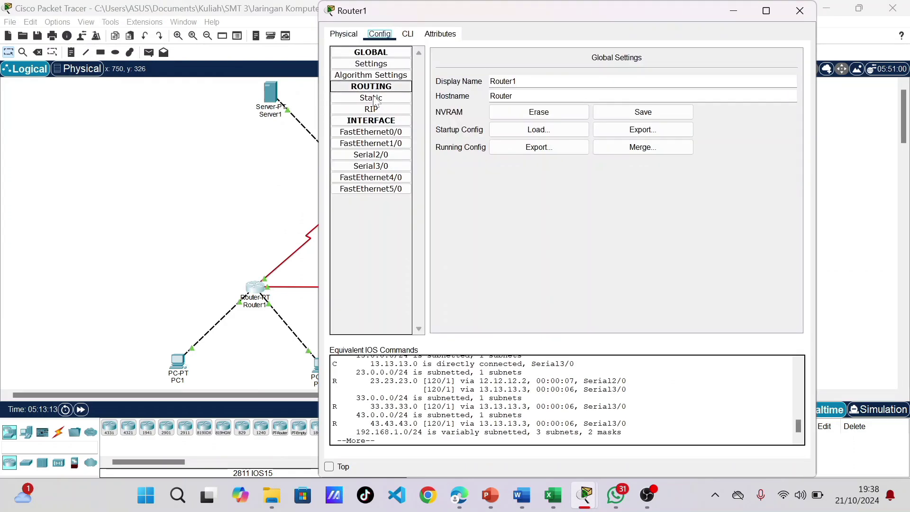
left_click(384, 156)
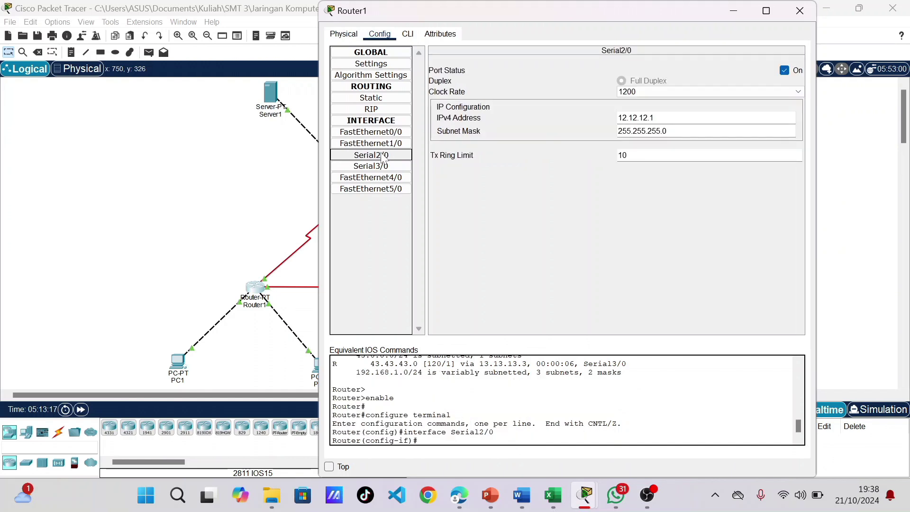
left_click(789, 74)
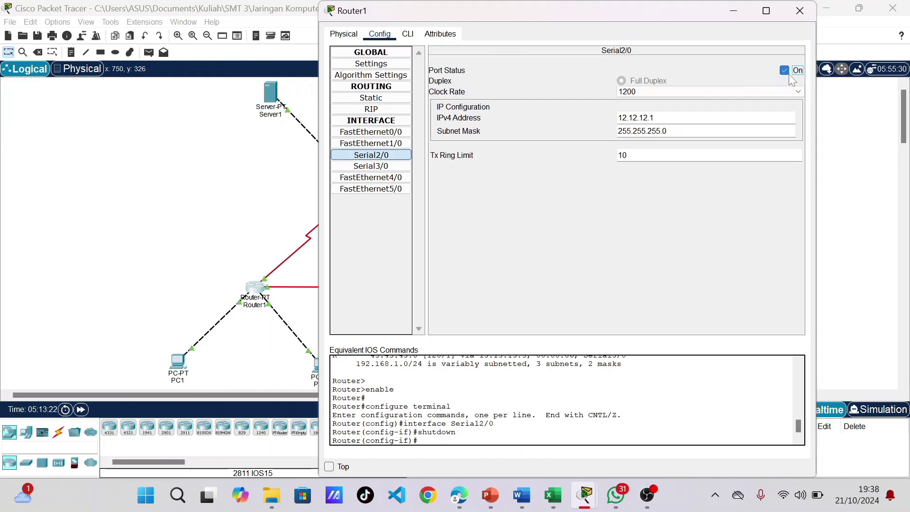
- Turn the port status of Router1's Serial2/0 interface back on
left_click(799, 11)
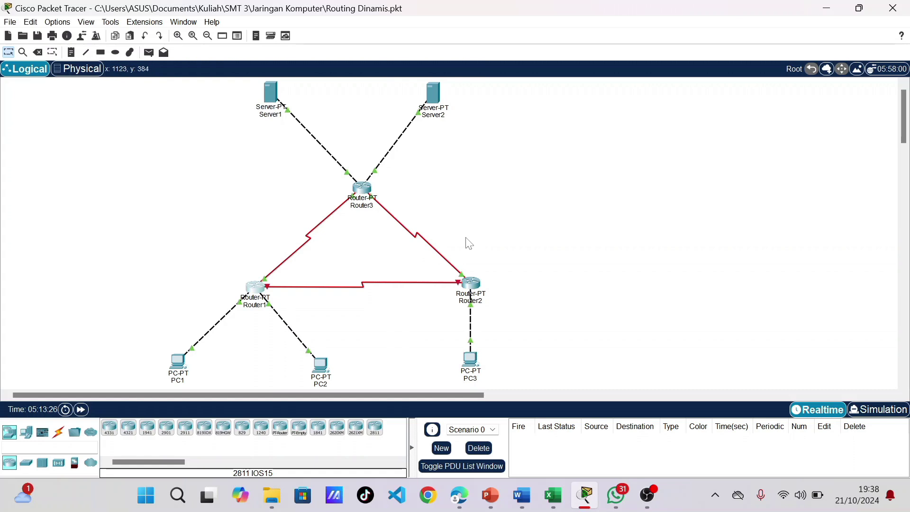
left_click(257, 288)
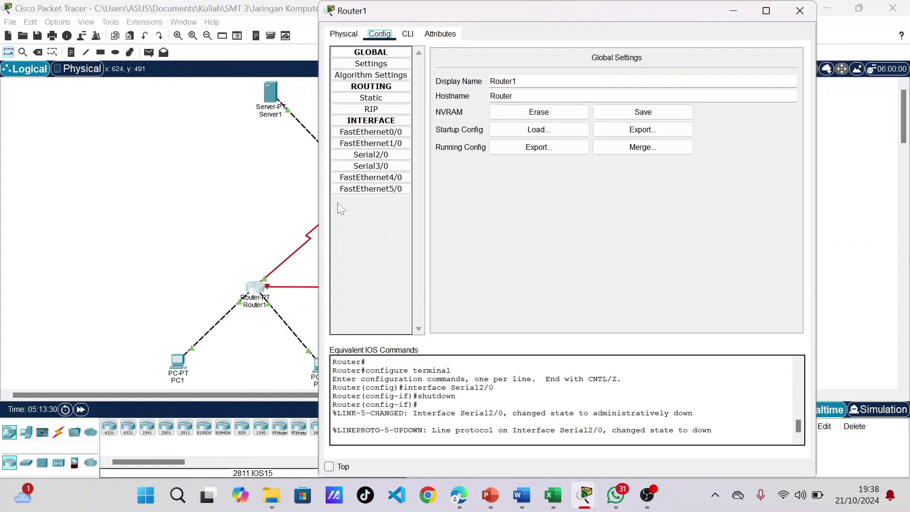
left_click(369, 157)
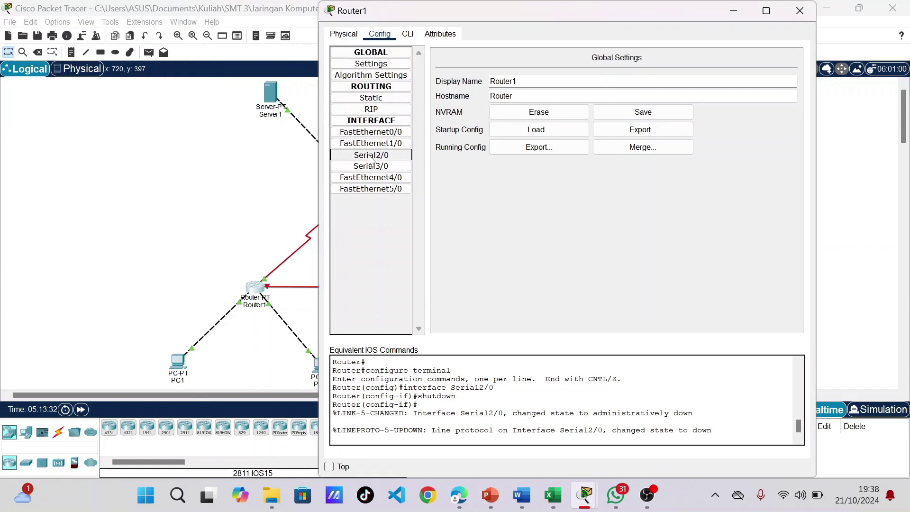
left_click(374, 164)
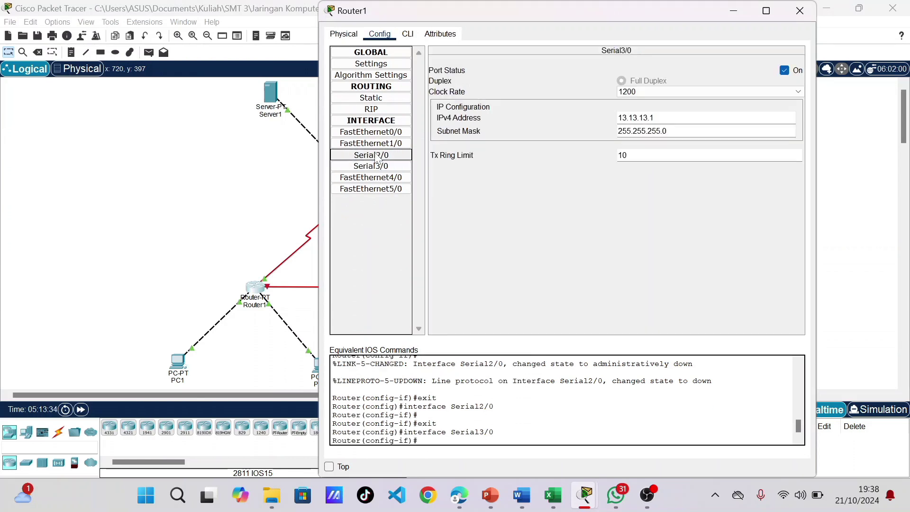
left_click(379, 155)
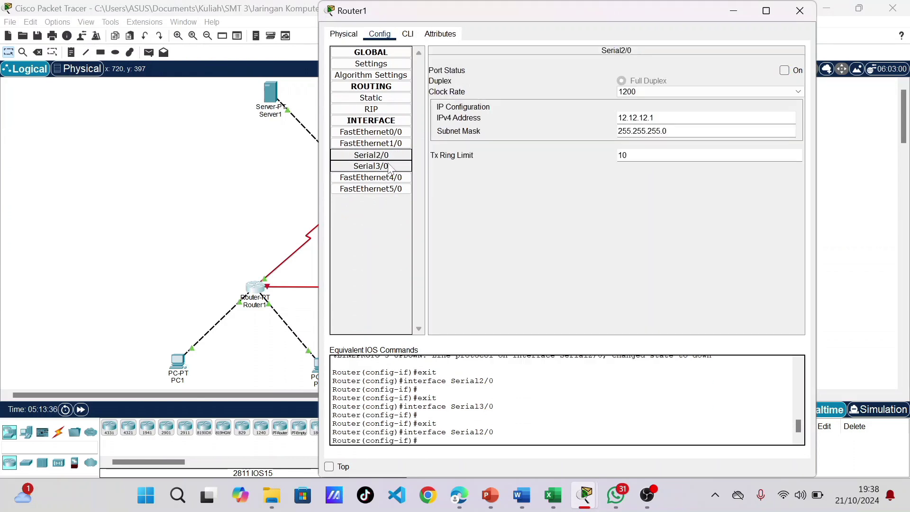
left_click(388, 165)
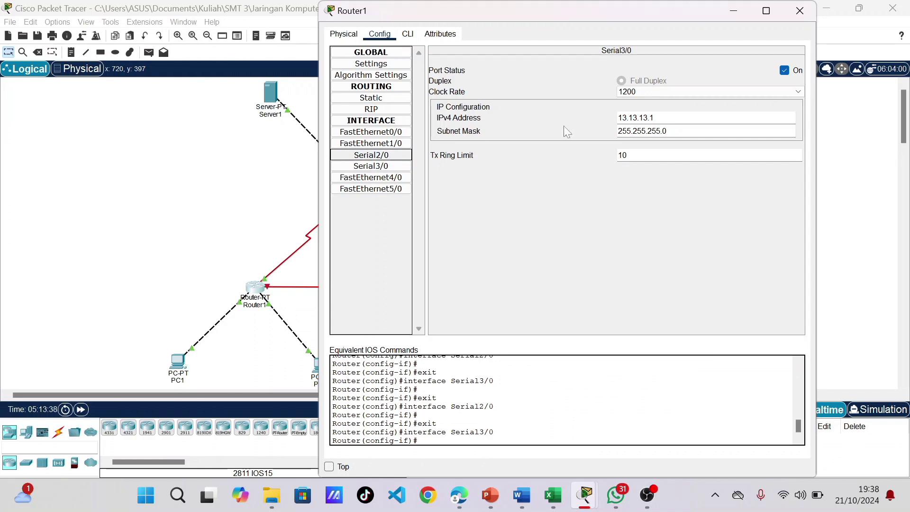
left_click(785, 70)
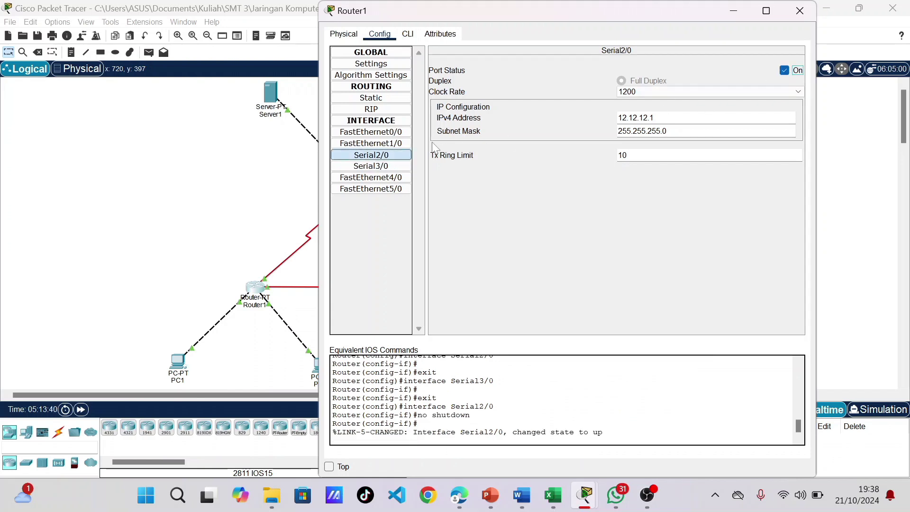
- Shut down Router1's Serial3/0 interface by turning its port status off, and close Router1's window
left_click(371, 165)
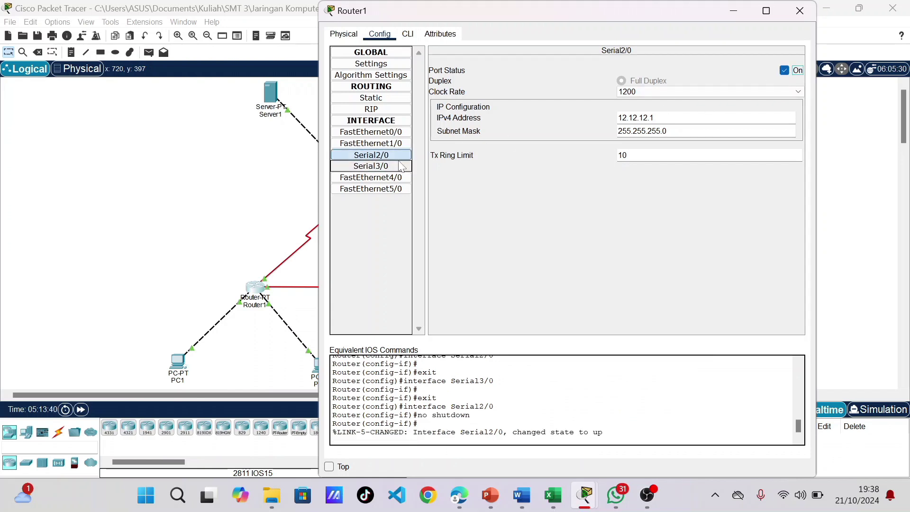
left_click(797, 71)
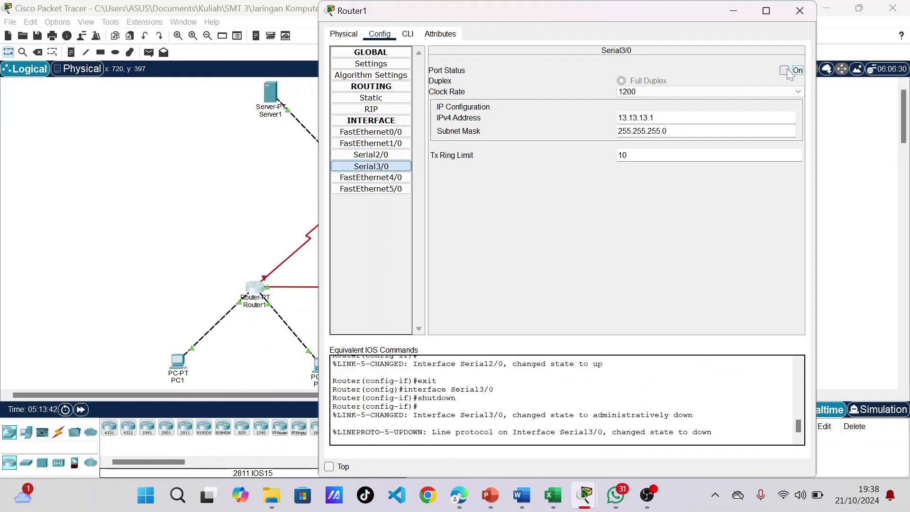
left_click(798, 12)
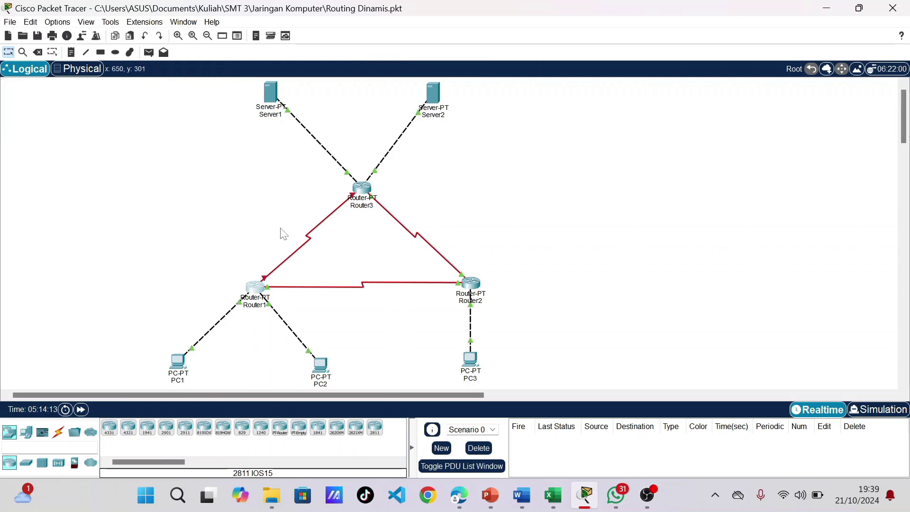
- Switch to Simulation mode, step a simple PDU from PC1 to PC2 and back, and delete the scenario
left_click(876, 410)
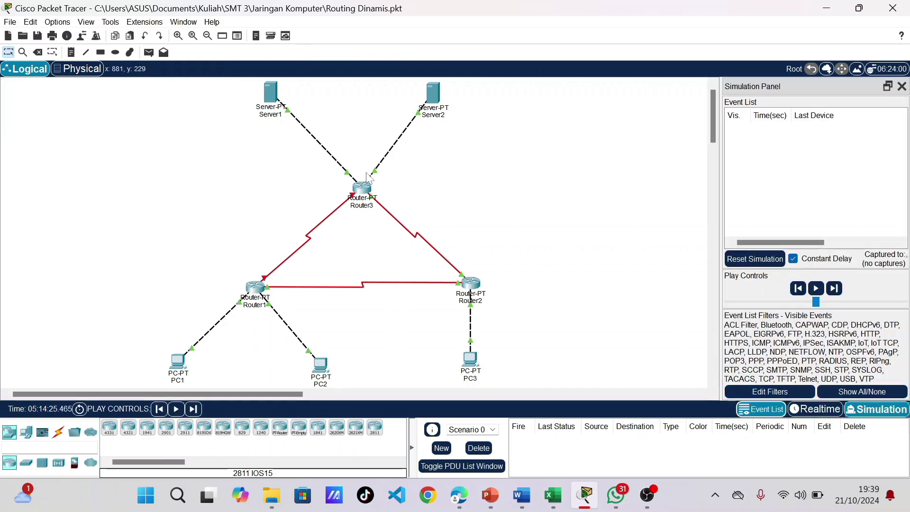
left_click(149, 53)
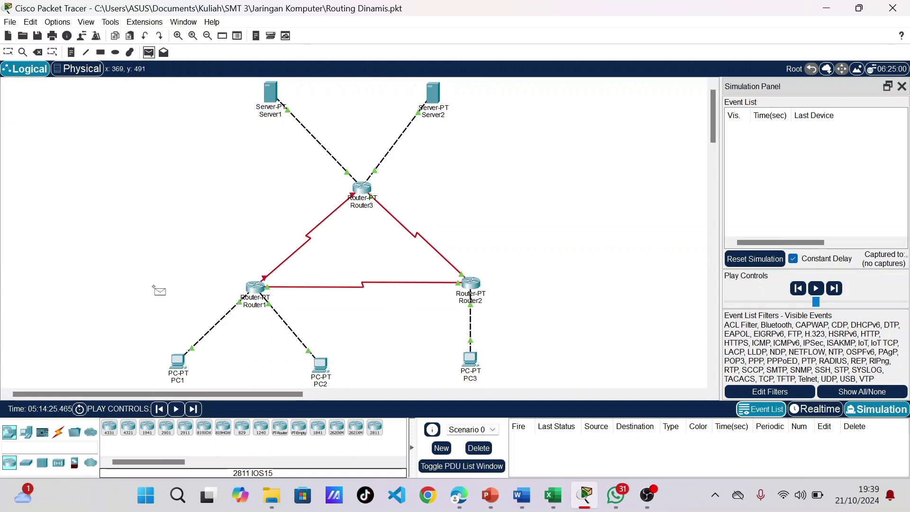
left_click(179, 363)
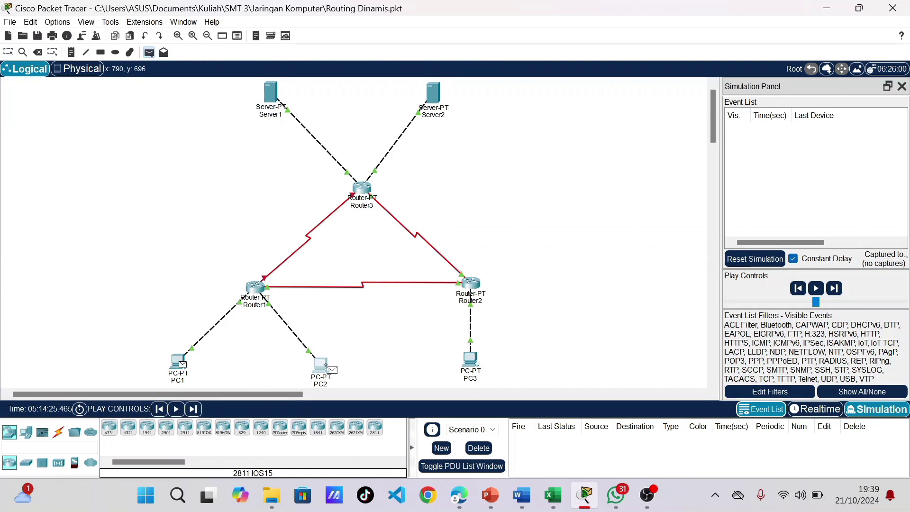
left_click(321, 365)
left_click(837, 290)
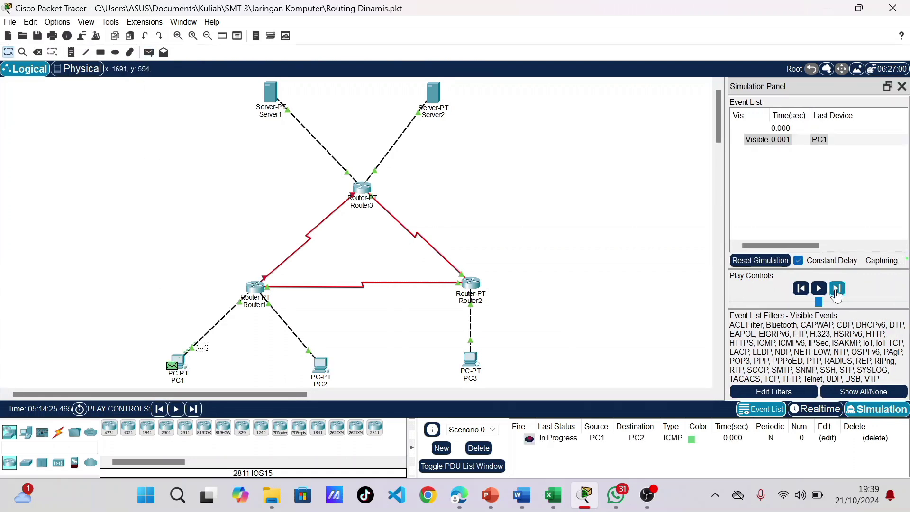
left_click(836, 290)
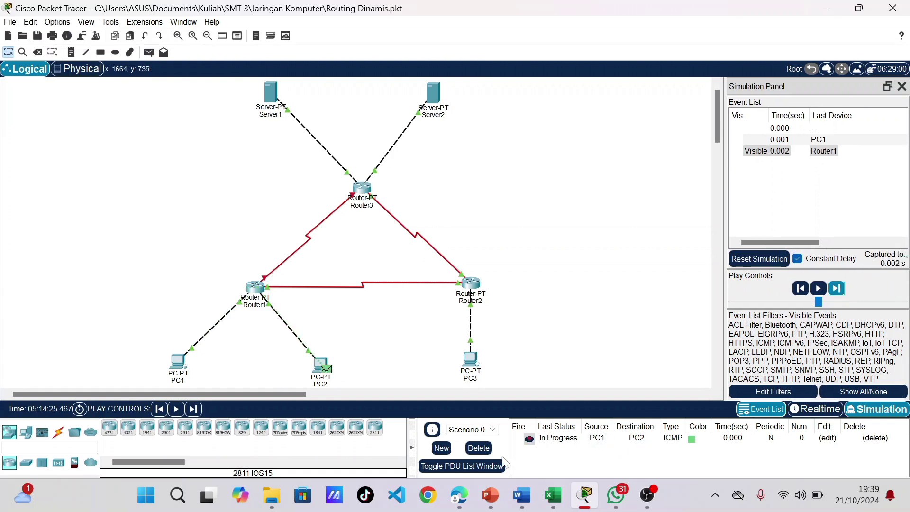
left_click(835, 293)
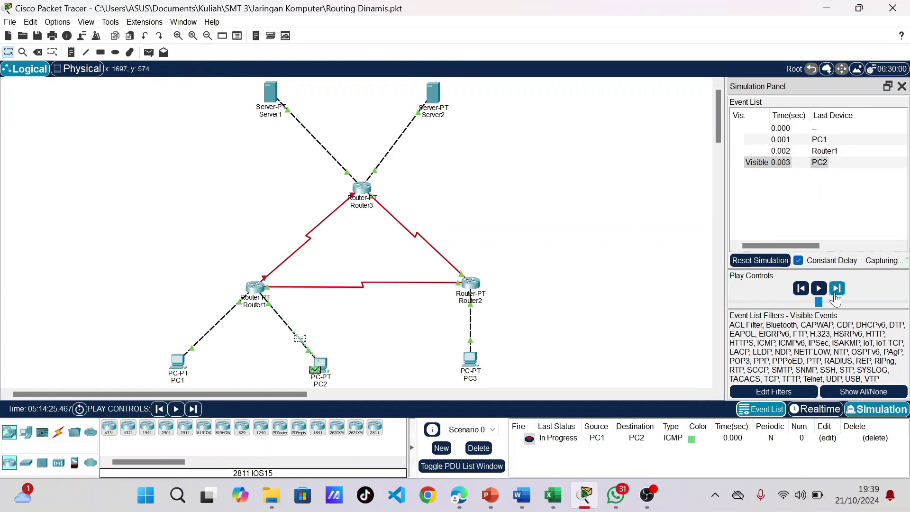
left_click(835, 293)
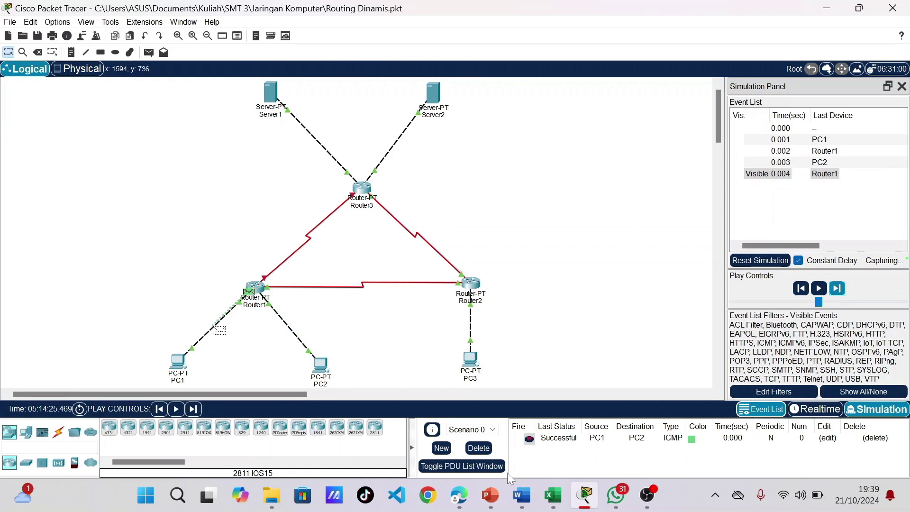
left_click(479, 448)
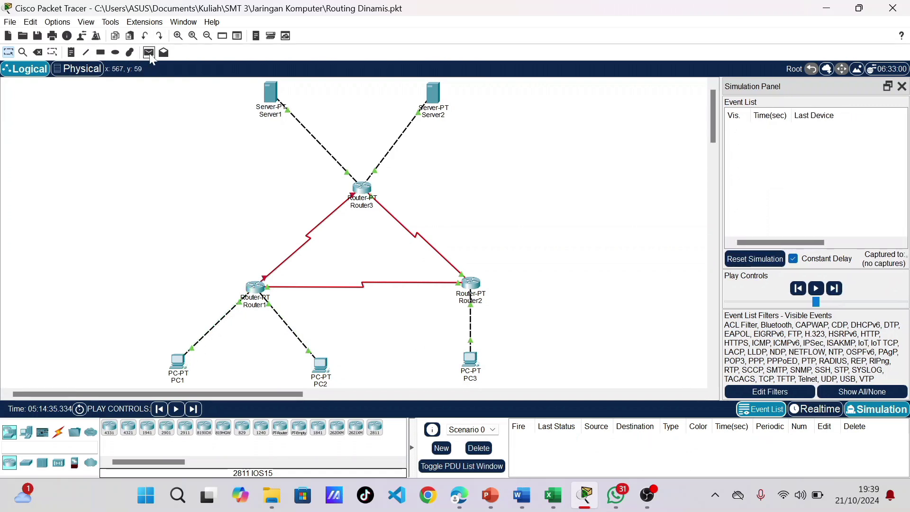
- Send a simple PDU from PC1 to PC3, step through its path and reply, and delete the scenario
left_click(148, 52)
left_click(178, 362)
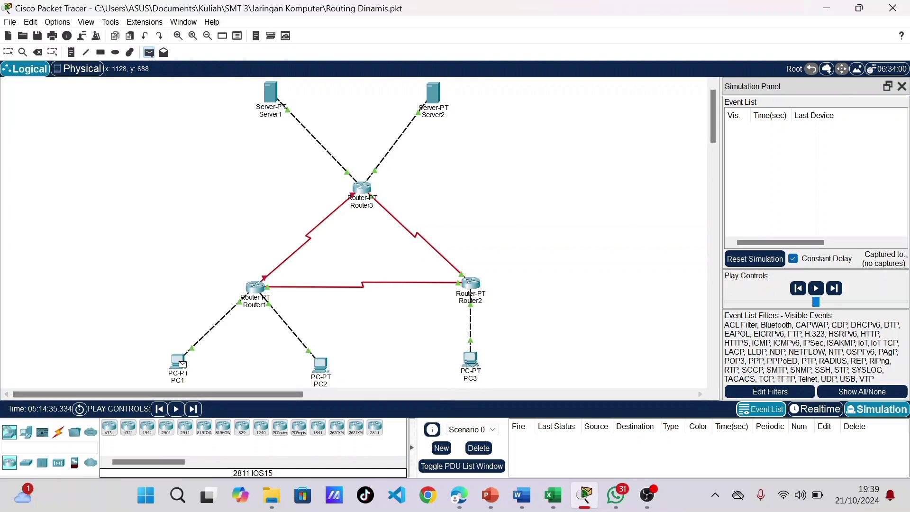
left_click(471, 360)
left_click(837, 289)
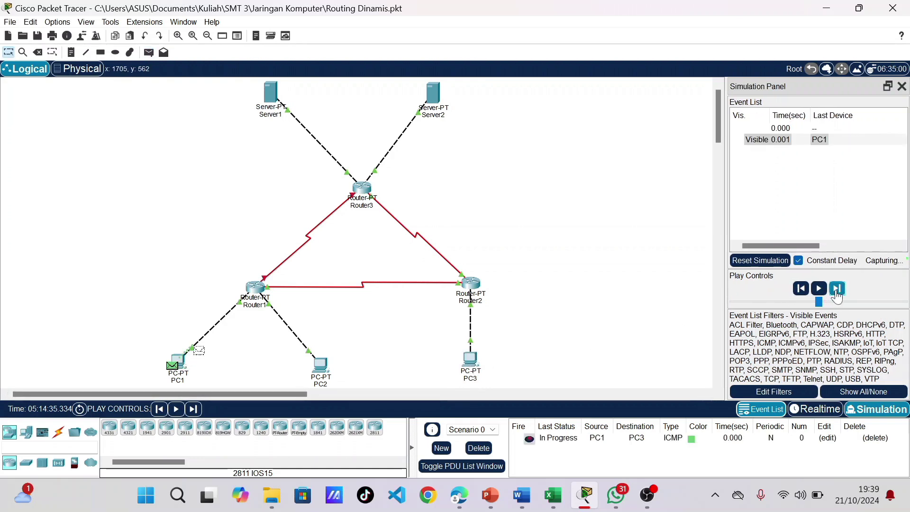
left_click(837, 289)
left_click(837, 289)
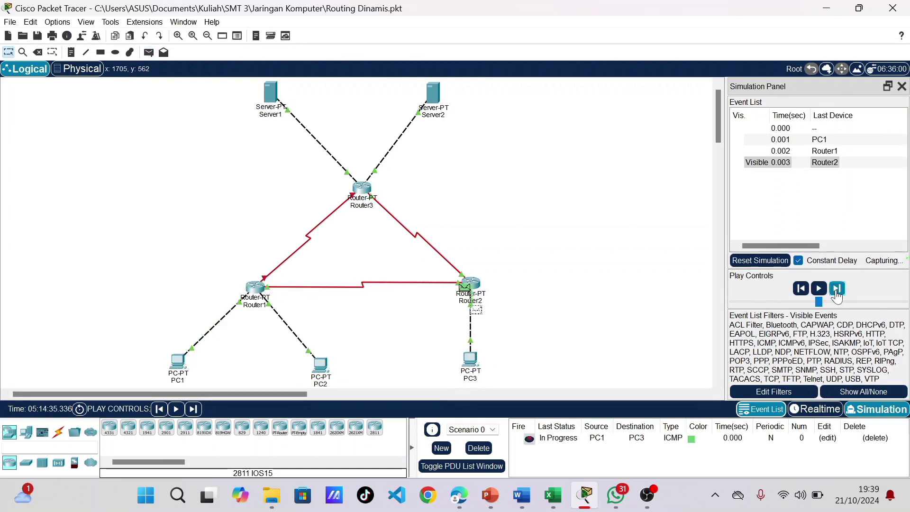
left_click(837, 289)
left_click(837, 289)
left_click(837, 289)
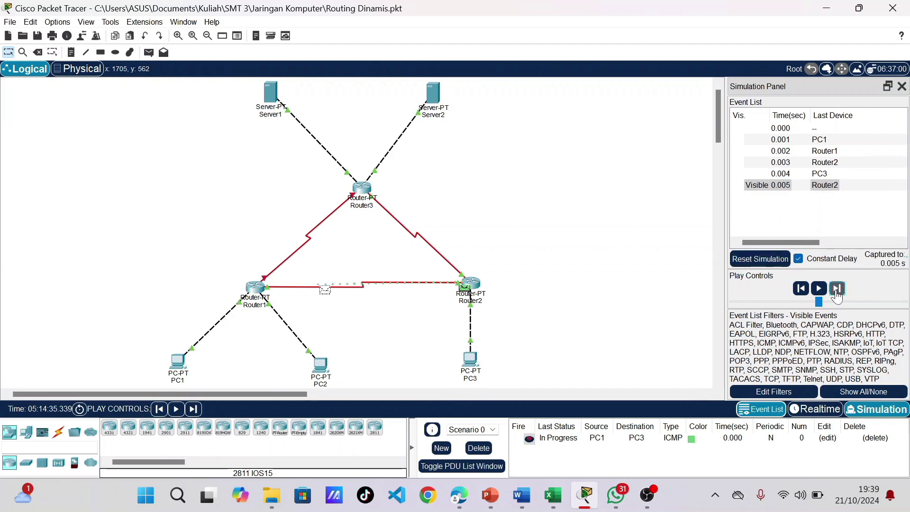
left_click(485, 450)
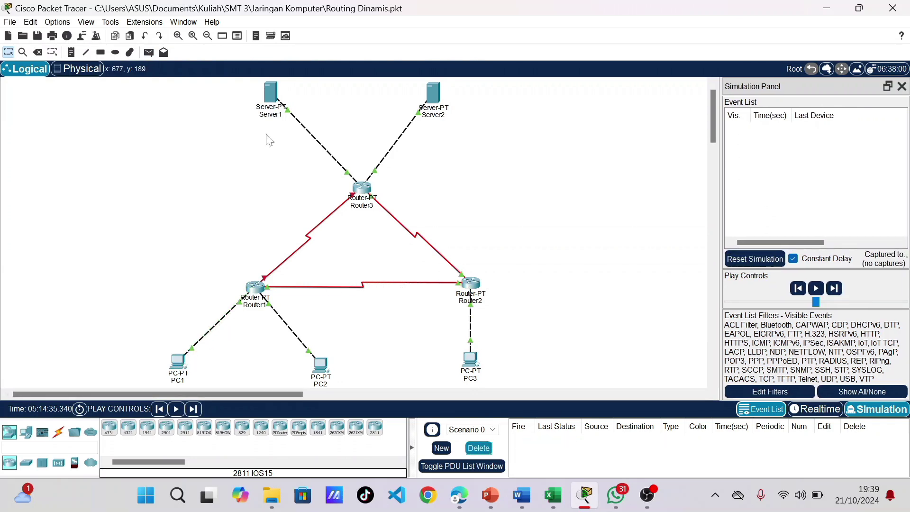
- Send a simple PDU from PC1 to Server1, step through its path and reply, and delete the scenario
left_click(149, 53)
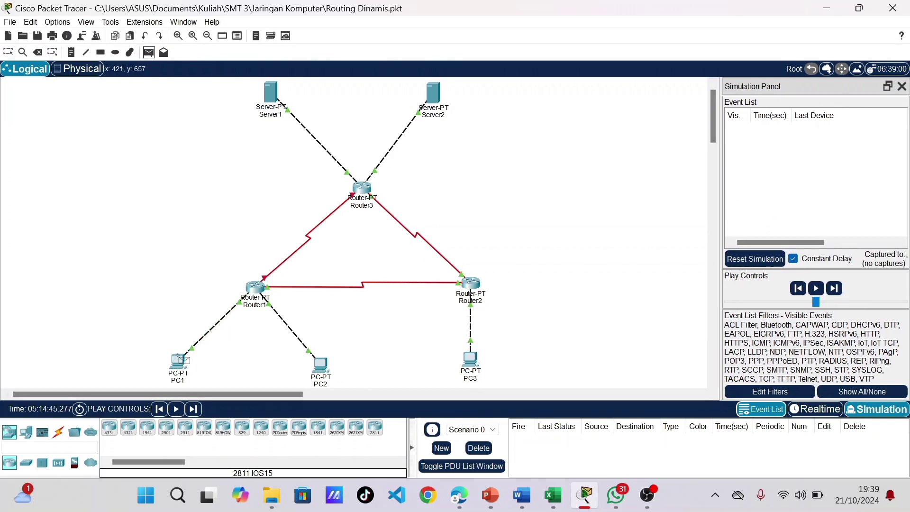
left_click(179, 362)
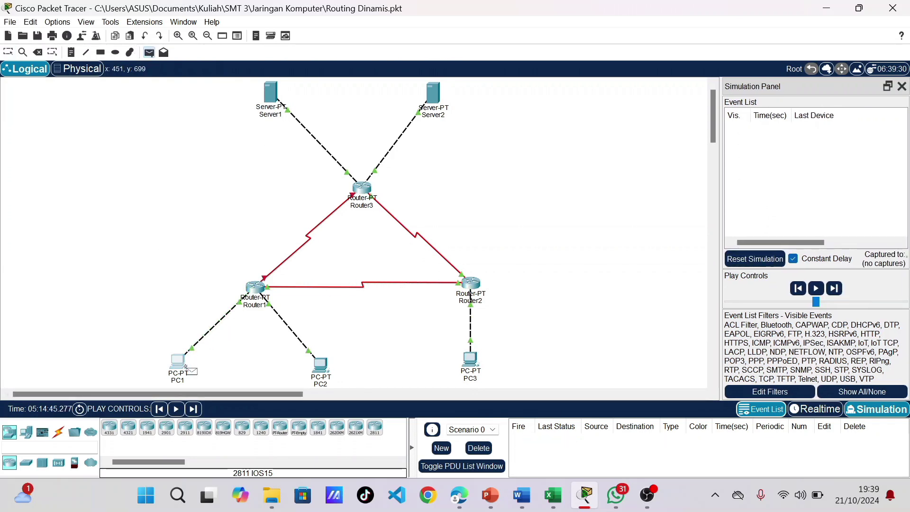
left_click(270, 93)
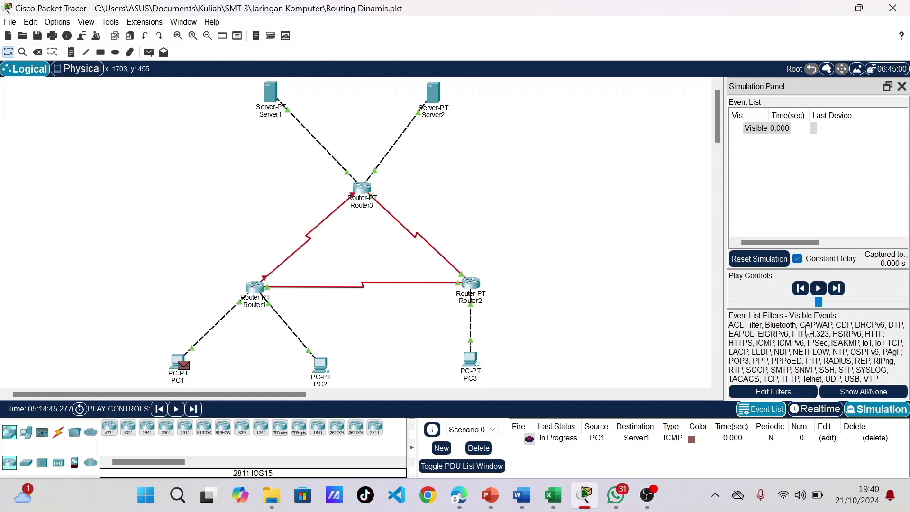
left_click(838, 289)
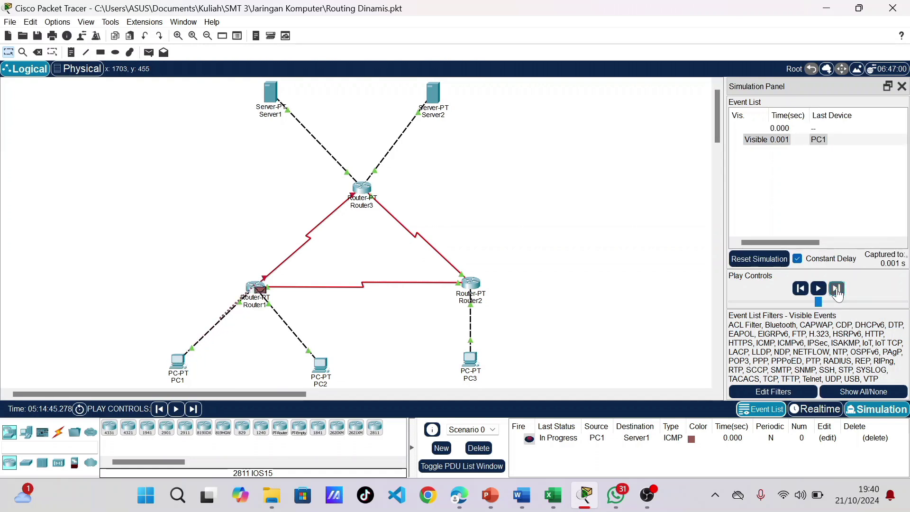
left_click(837, 290)
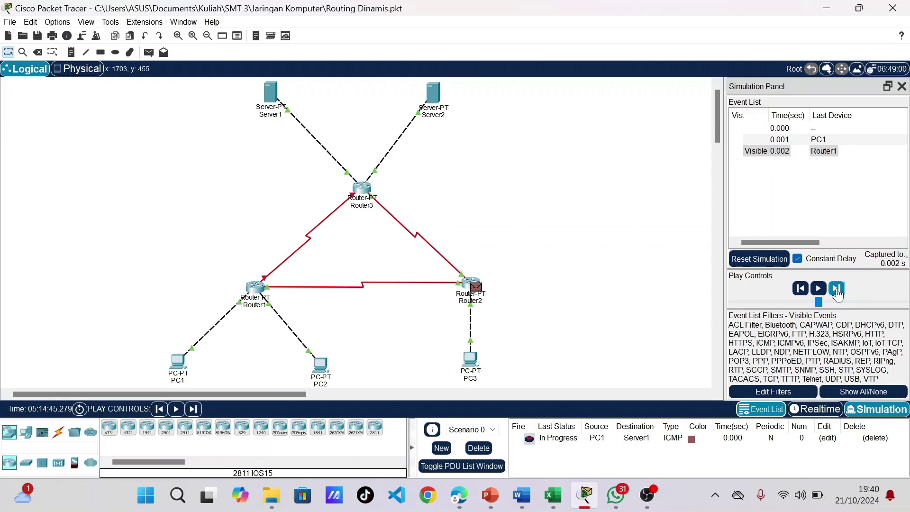
left_click(837, 289)
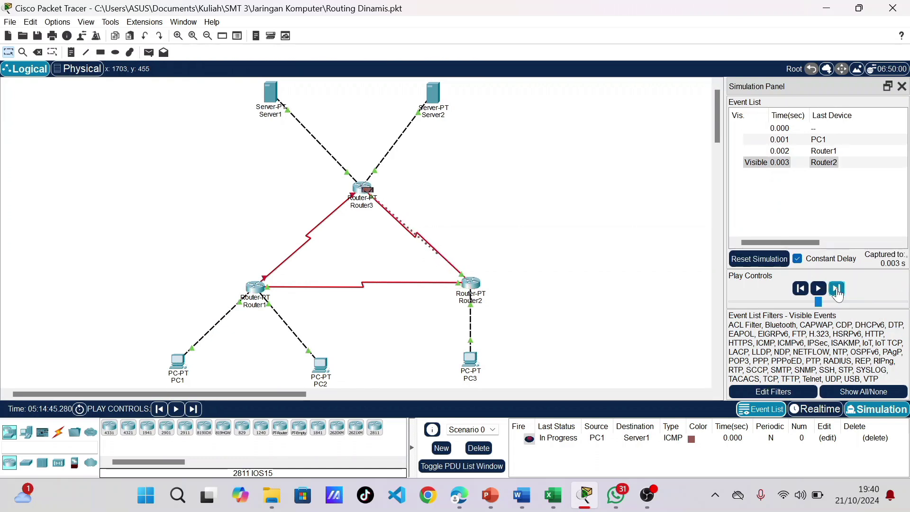
left_click(838, 290)
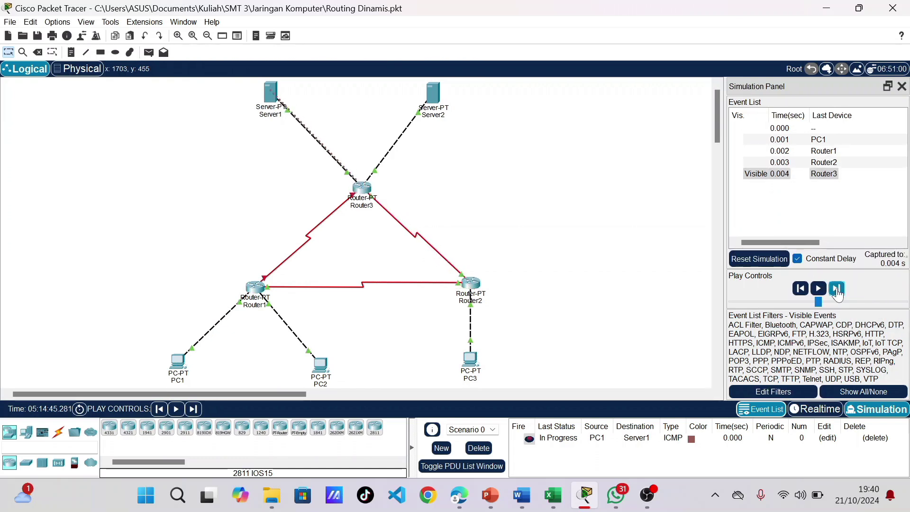
left_click(837, 290)
left_click(838, 290)
left_click(837, 290)
left_click(837, 290)
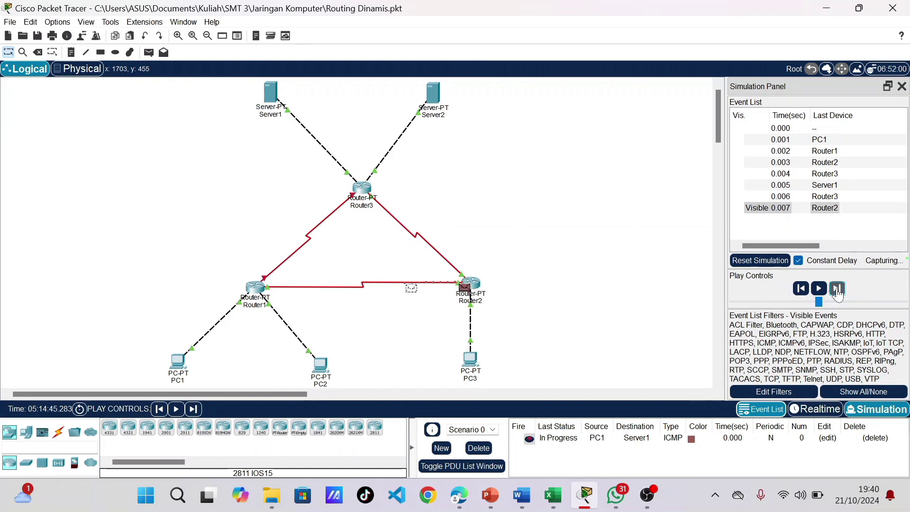
left_click(490, 452)
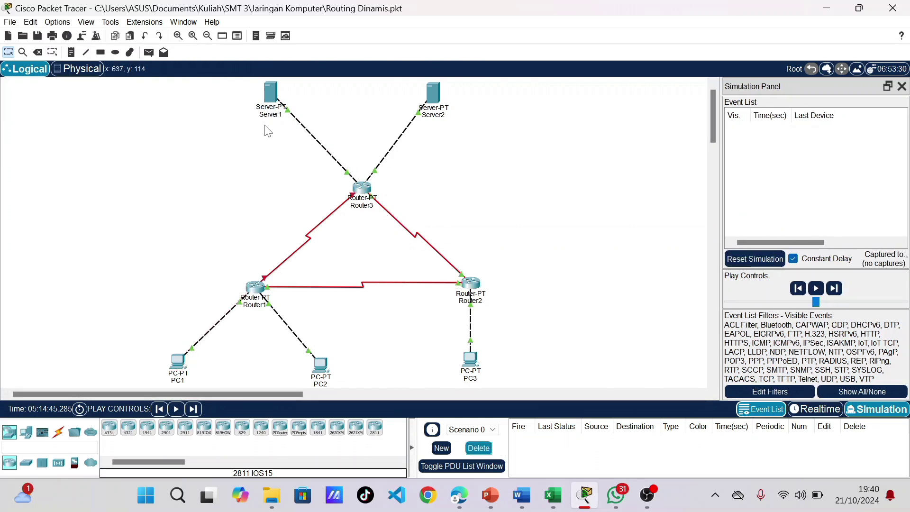
- Send a simple PDU from PC1 to Server2, step through its path and reply, and delete the scenario
left_click(148, 56)
left_click(179, 364)
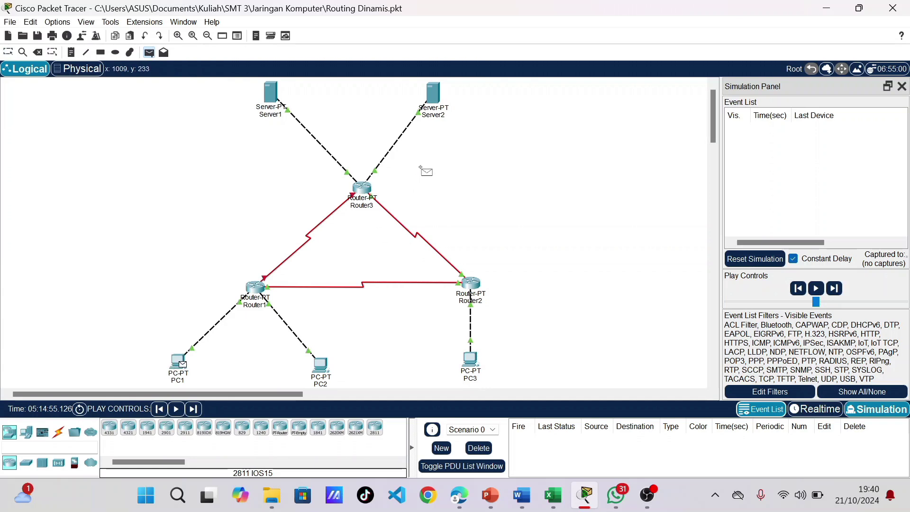
left_click(433, 97)
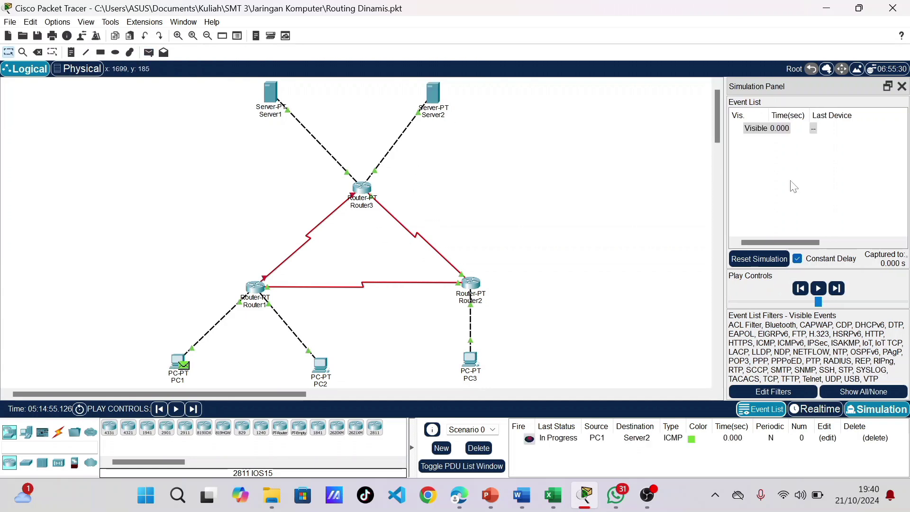
left_click(837, 288)
left_click(837, 288)
left_click(836, 288)
left_click(836, 288)
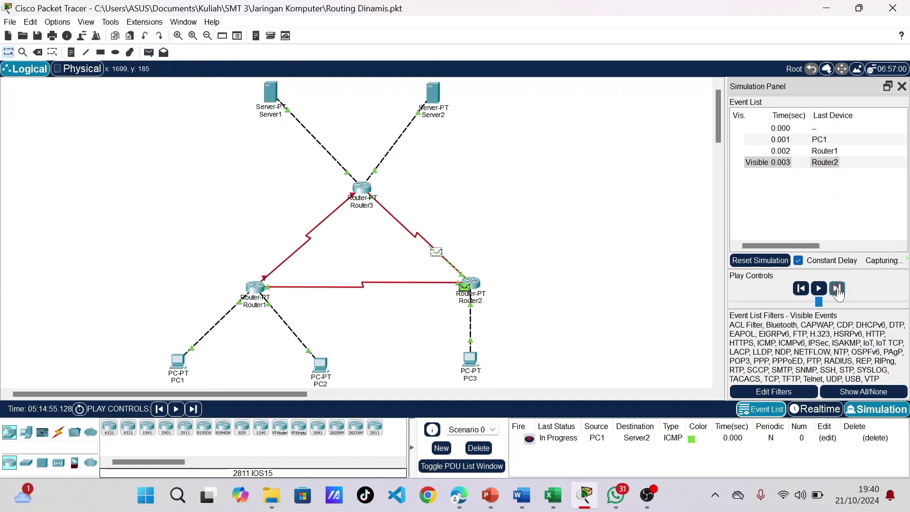
left_click(836, 288)
left_click(836, 289)
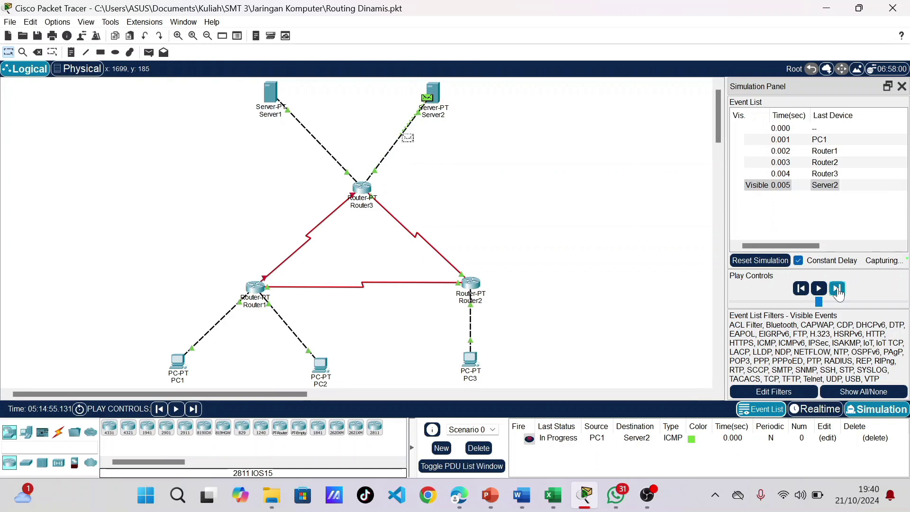
left_click(837, 289)
left_click(837, 288)
left_click(837, 289)
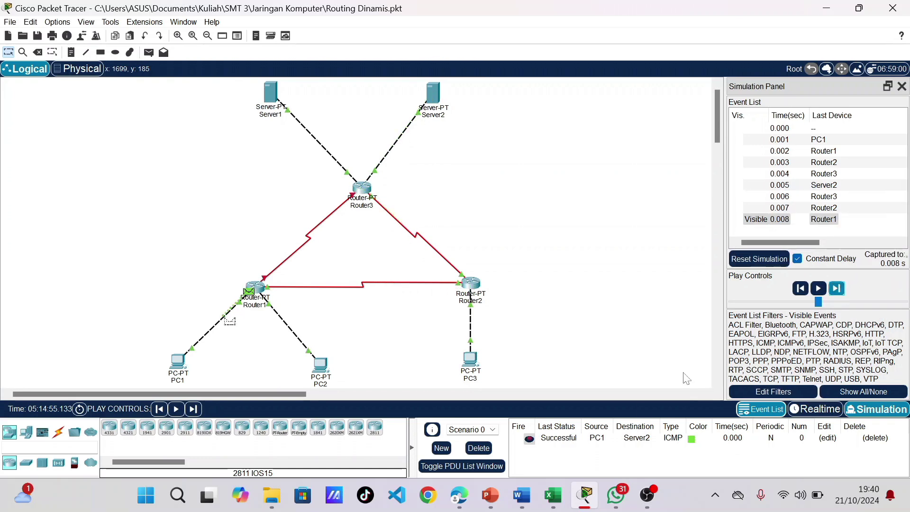
left_click(479, 447)
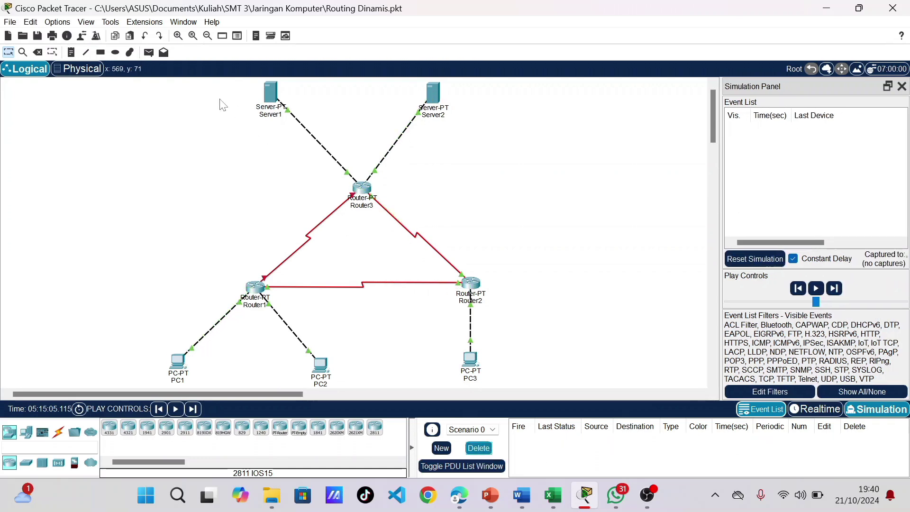
- Send a simple PDU from PC3 to PC1, step through its path and reply, and delete the scenario
left_click(149, 54)
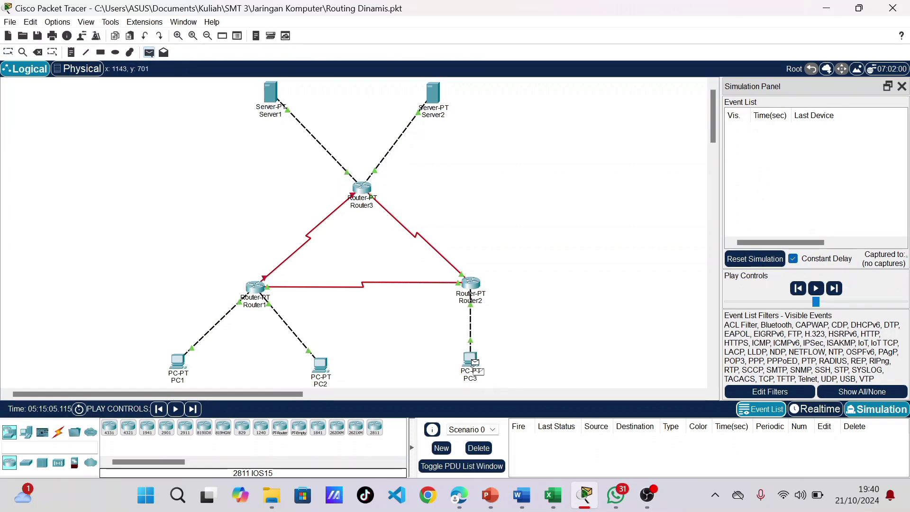
left_click(474, 362)
left_click(178, 361)
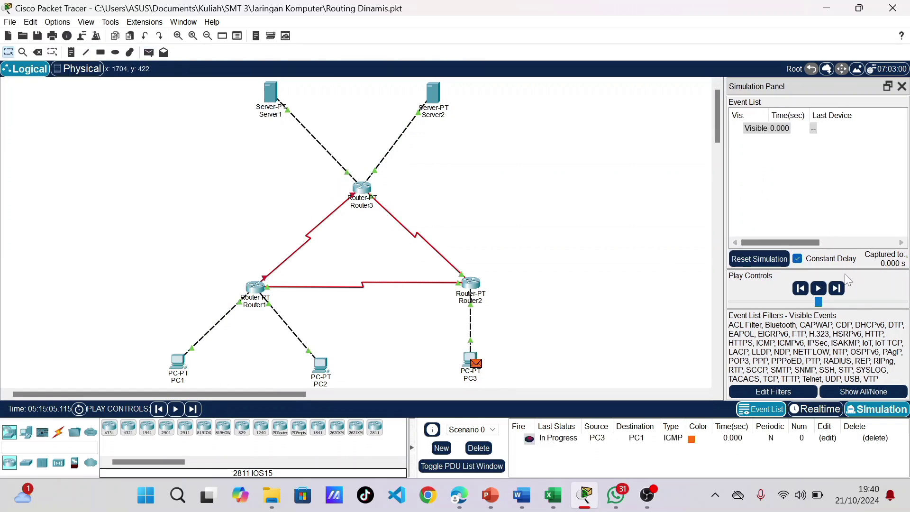
left_click(837, 289)
left_click(837, 290)
left_click(838, 290)
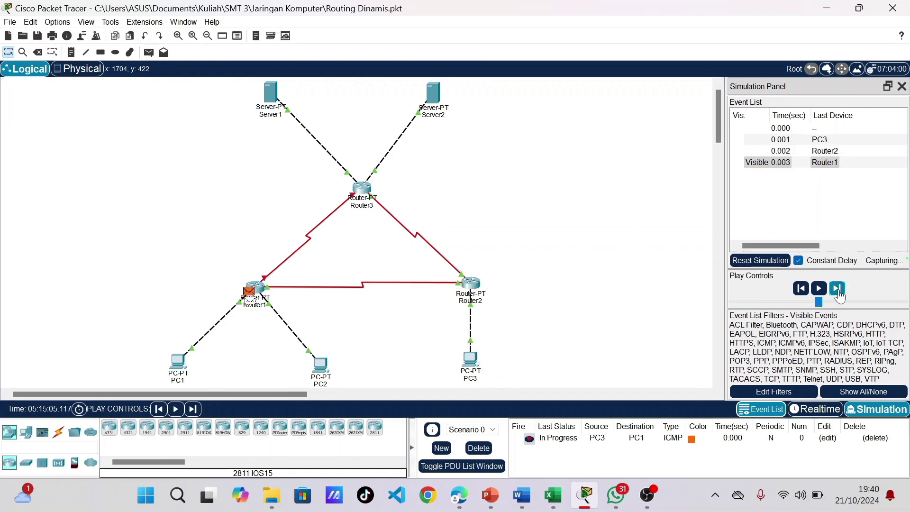
left_click(837, 289)
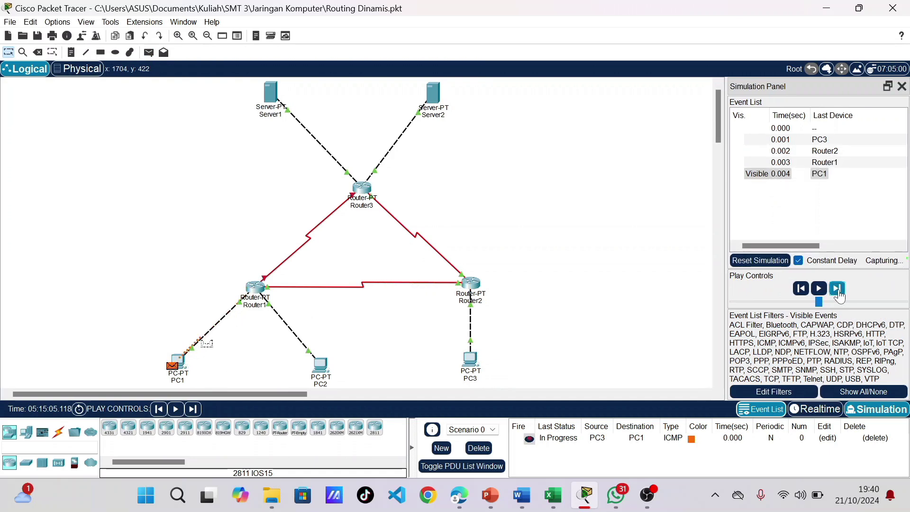
left_click(838, 290)
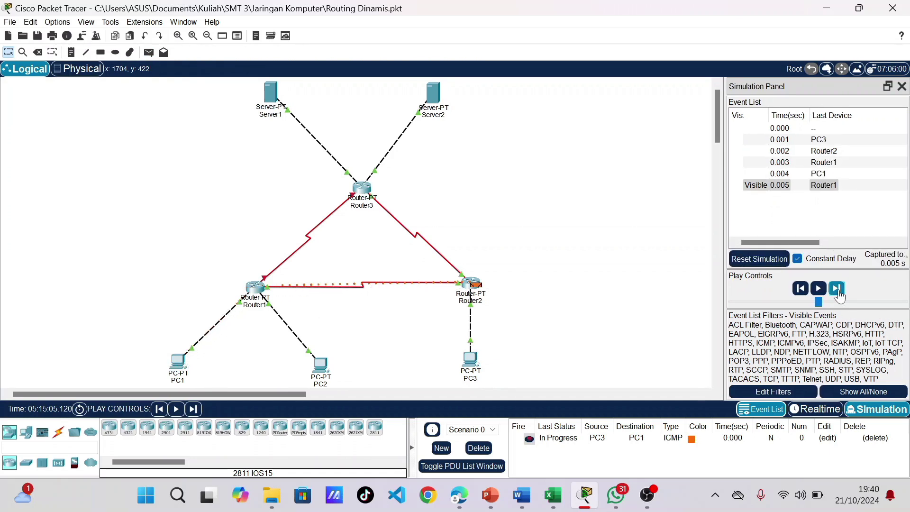
left_click(838, 288)
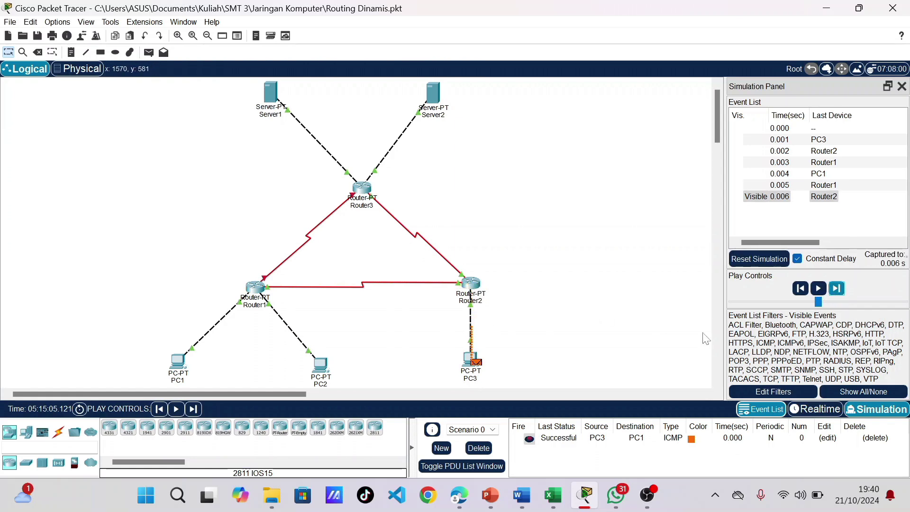
left_click(479, 447)
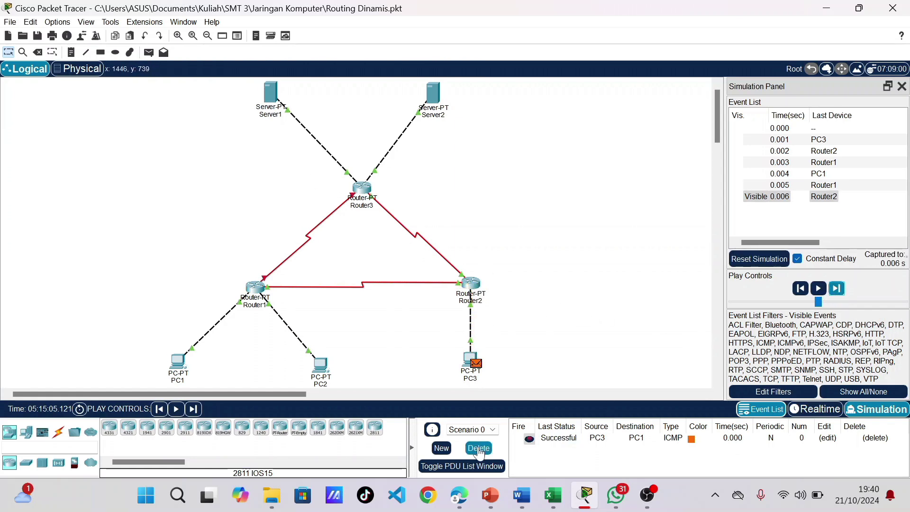
- Send a simple PDU from PC3 to PC2, step through its path and reply, and delete the scenario
left_click(147, 55)
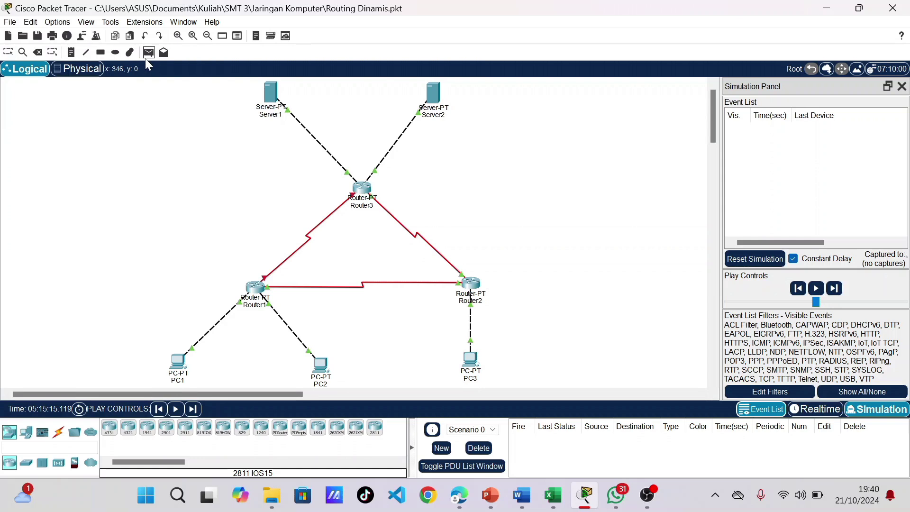
left_click(469, 361)
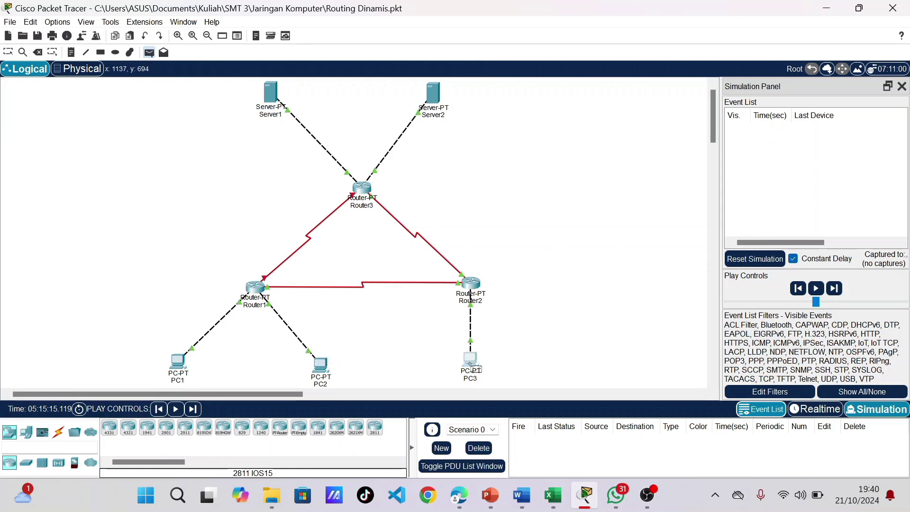
left_click(325, 374)
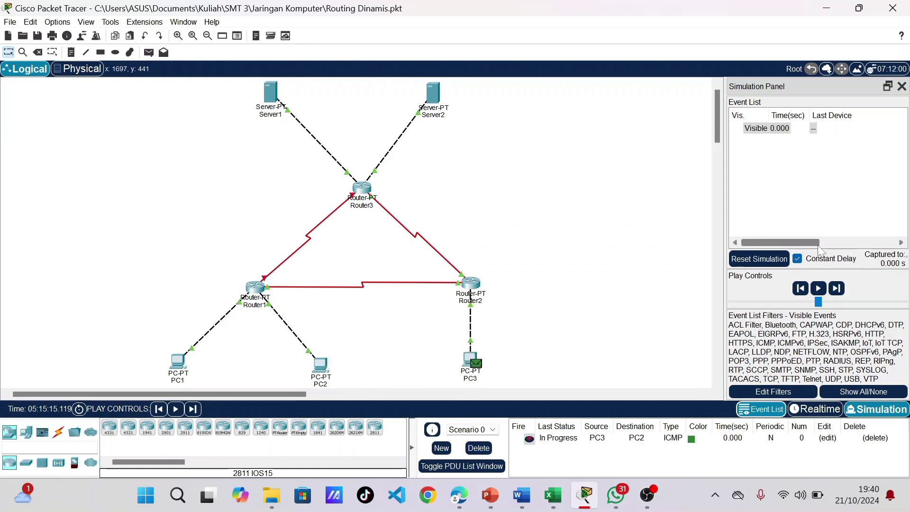
left_click(838, 289)
left_click(837, 289)
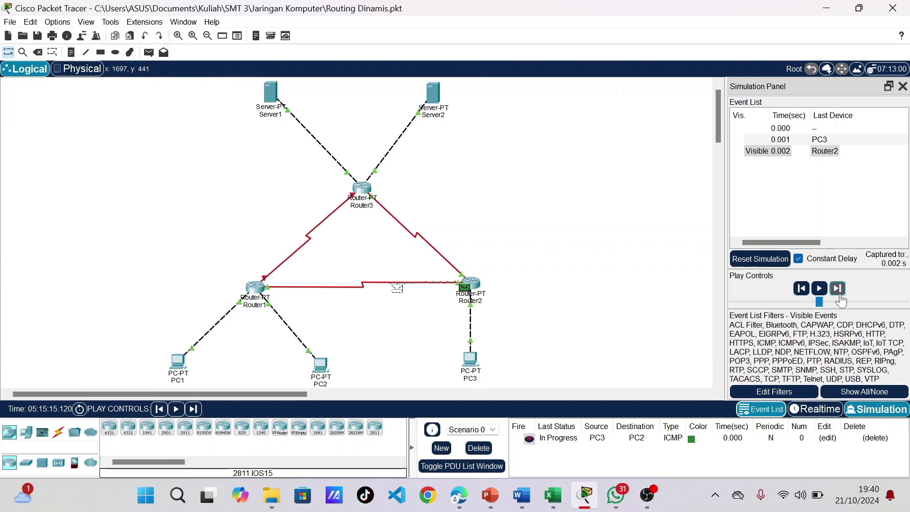
left_click(838, 289)
left_click(838, 289)
left_click(838, 289)
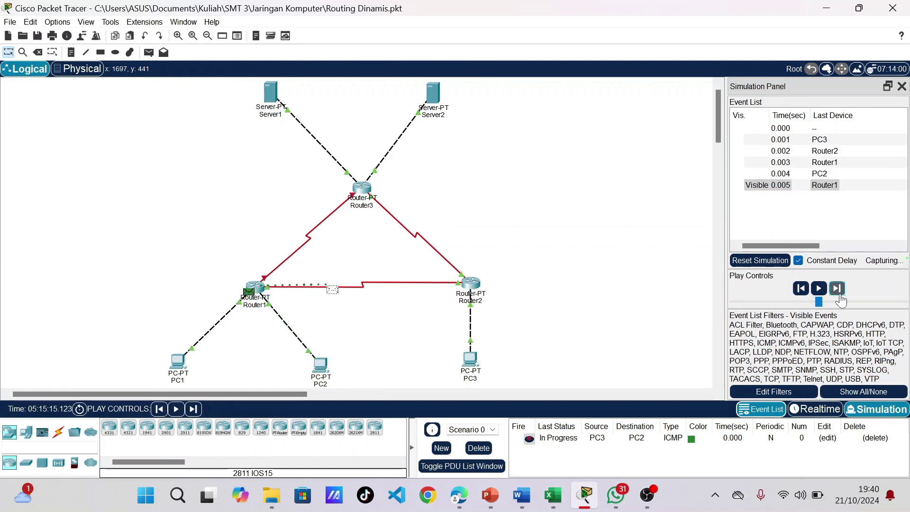
left_click(838, 289)
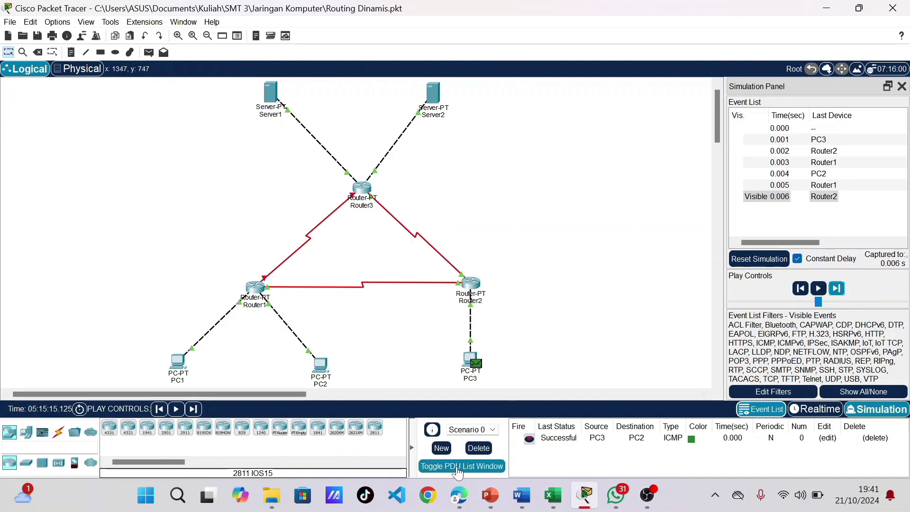
left_click(479, 448)
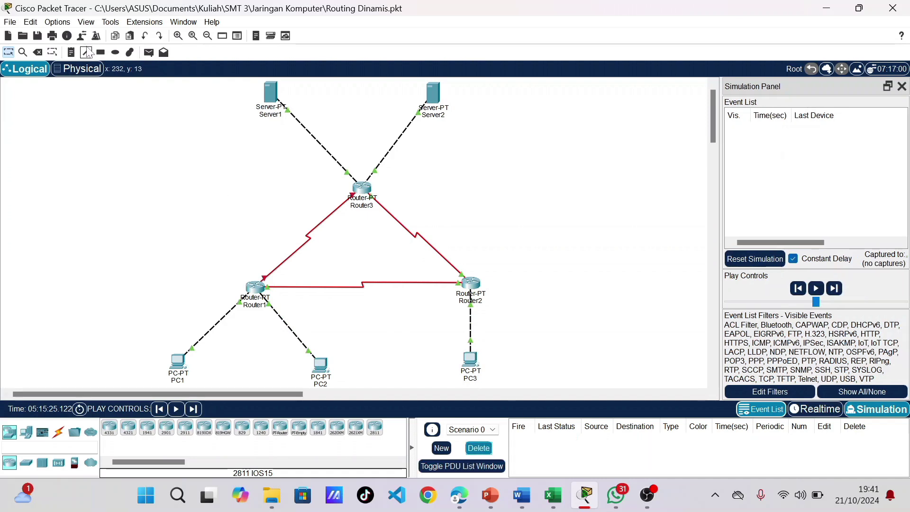
- Send a simple PDU from PC3 to Server1, step through its path and reply, and delete the scenario
left_click(149, 52)
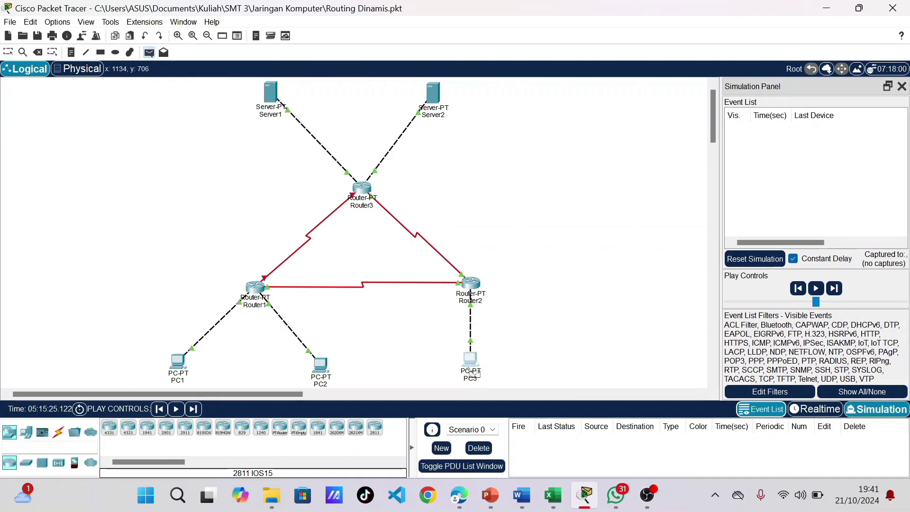
left_click(471, 365)
left_click(271, 92)
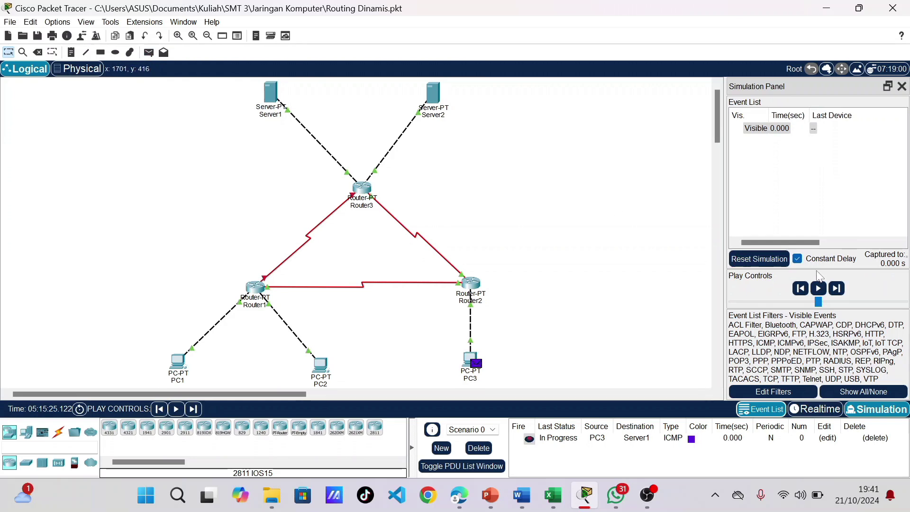
left_click(837, 288)
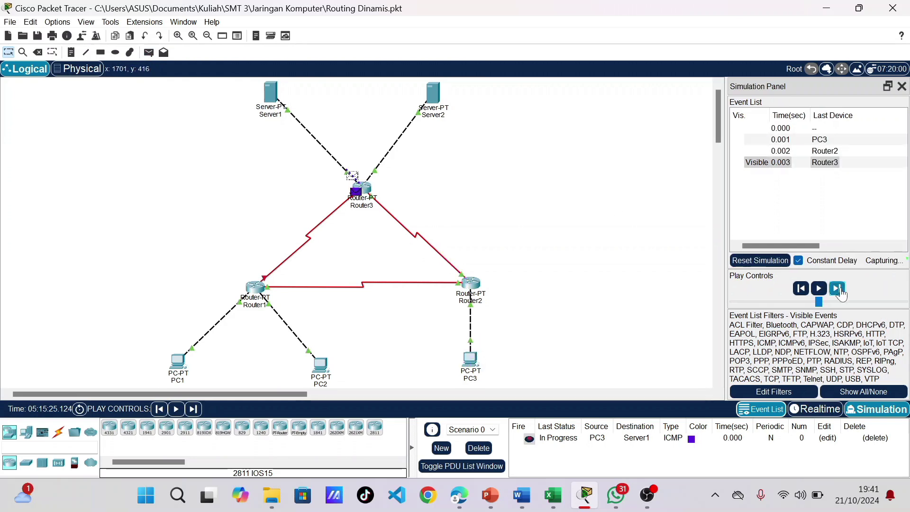
left_click(837, 288)
left_click(837, 288)
left_click(837, 288)
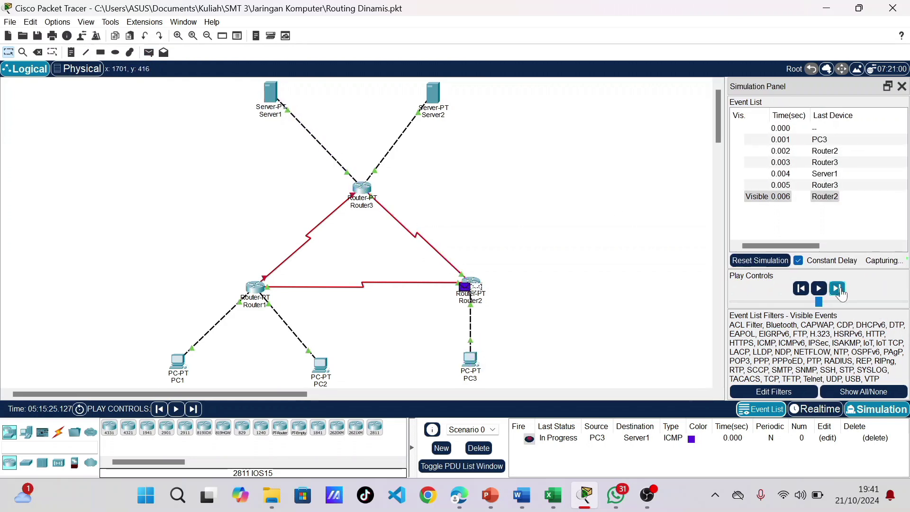
left_click(487, 452)
- Send a simple PDU from PC3 to Server2, step through its path and reply, and delete the scenario
left_click(149, 53)
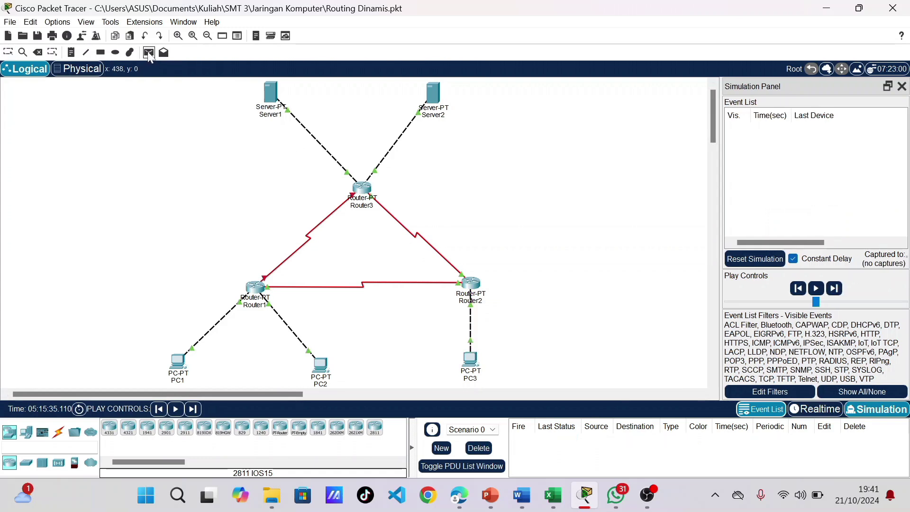
left_click(471, 359)
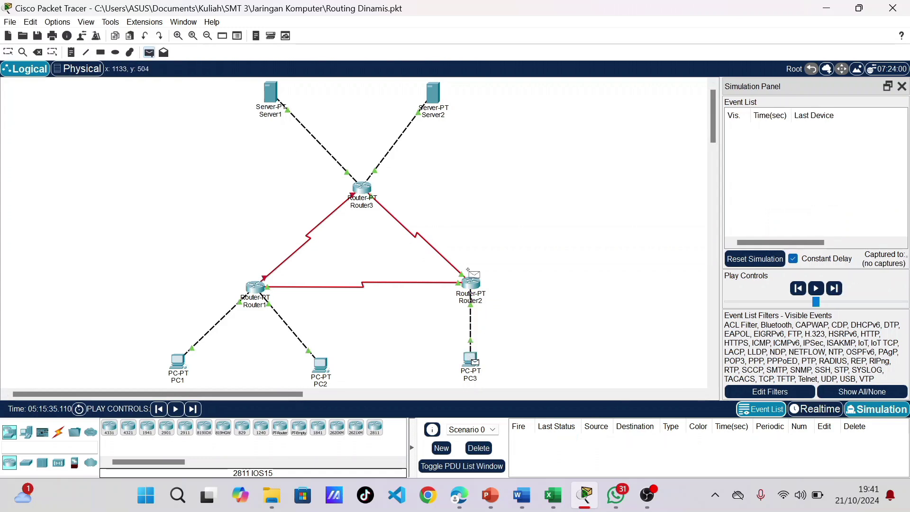
left_click(435, 94)
left_click(837, 288)
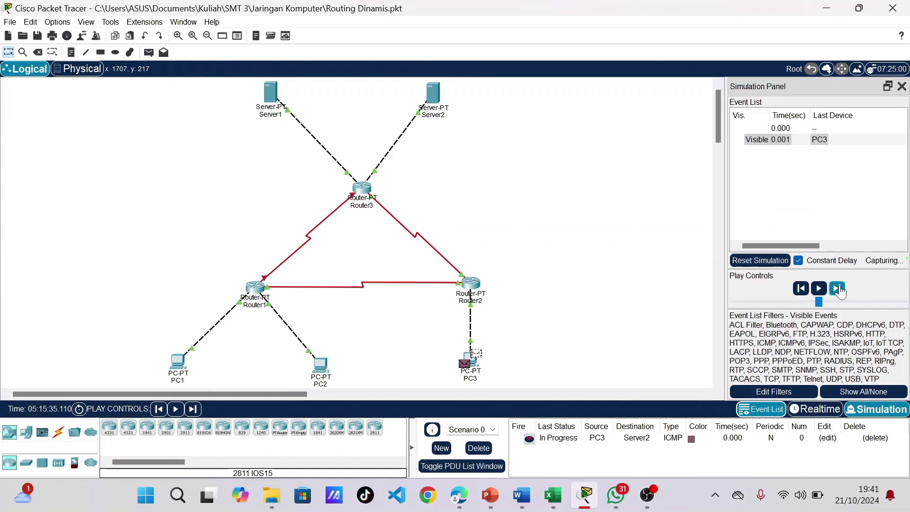
left_click(837, 289)
left_click(837, 288)
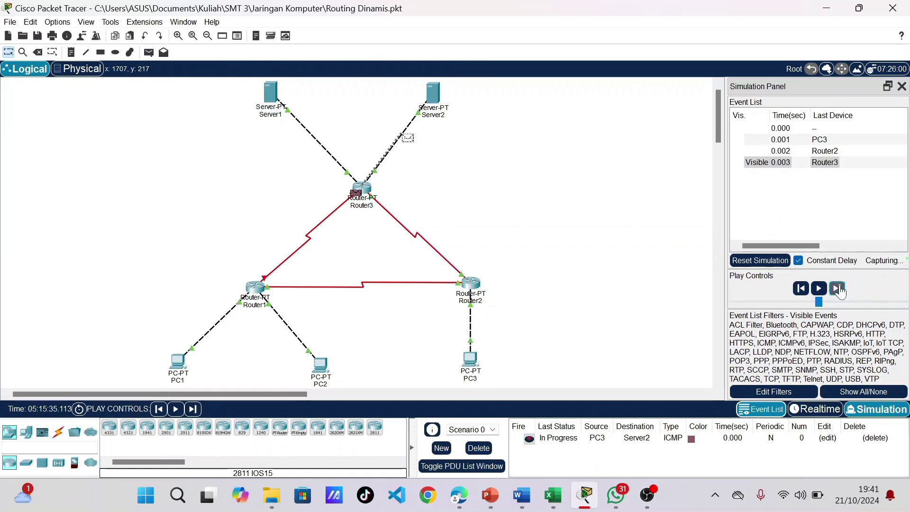
left_click(838, 289)
left_click(838, 288)
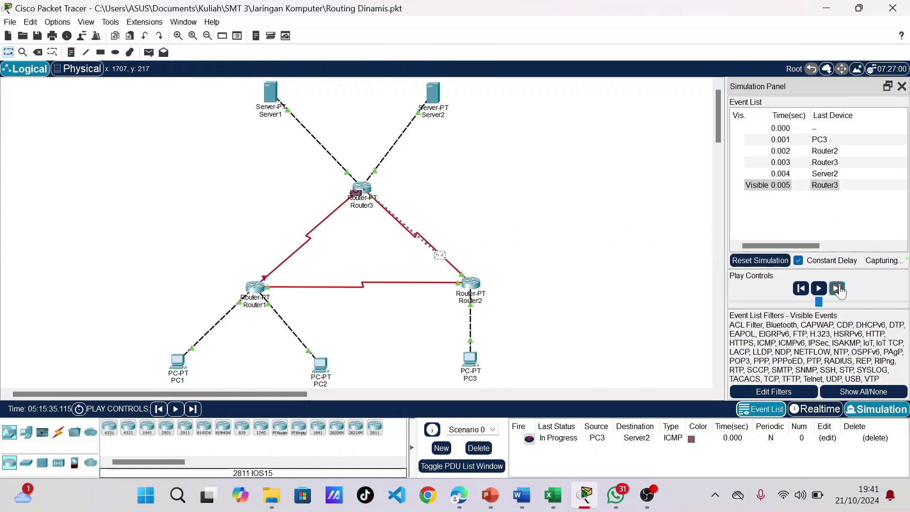
left_click(838, 288)
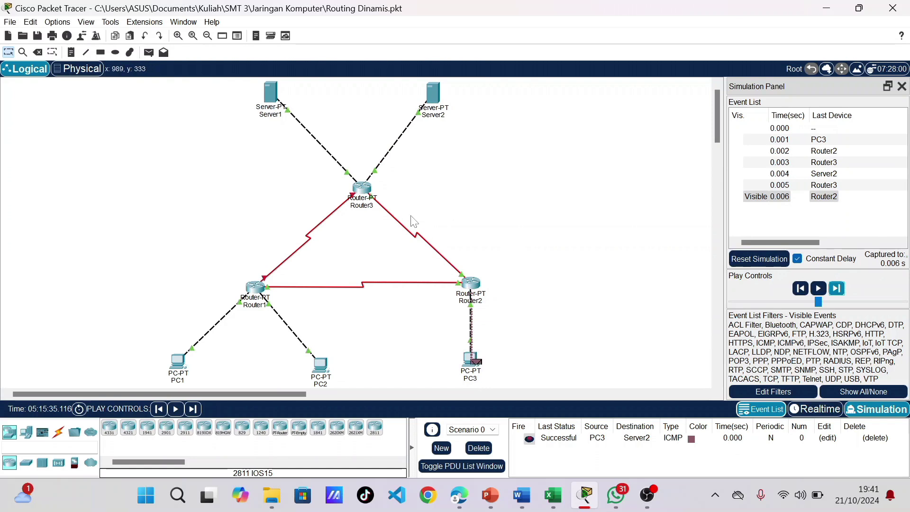
left_click(478, 448)
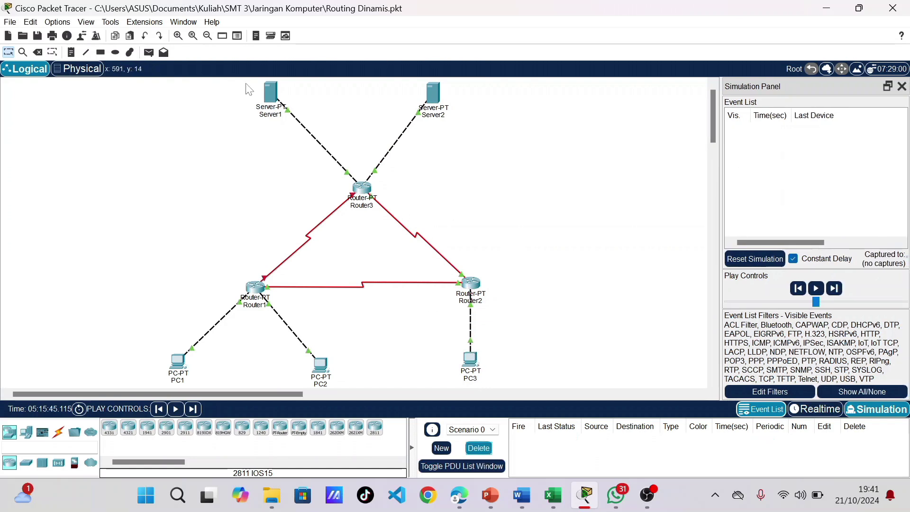
- Send a simple PDU from Server1 to PC1, step through its path and reply, and delete the scenario
left_click(149, 52)
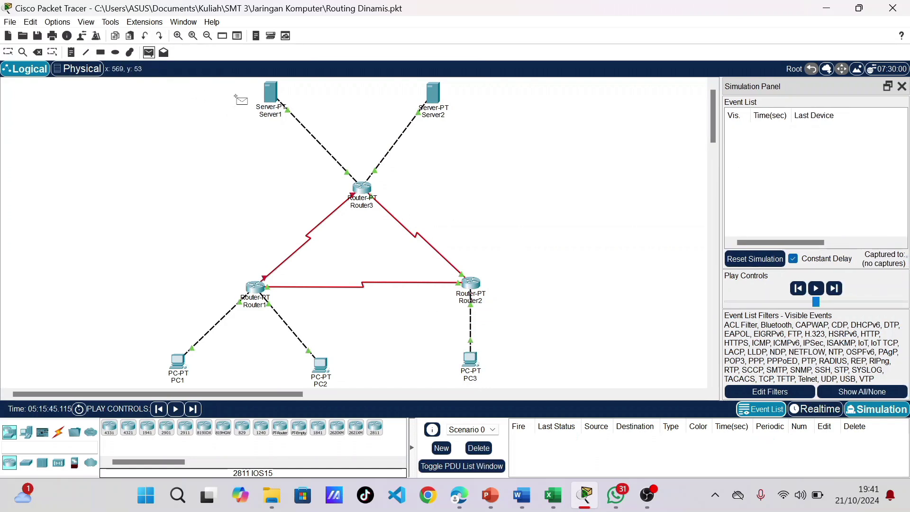
left_click(273, 100)
left_click(176, 362)
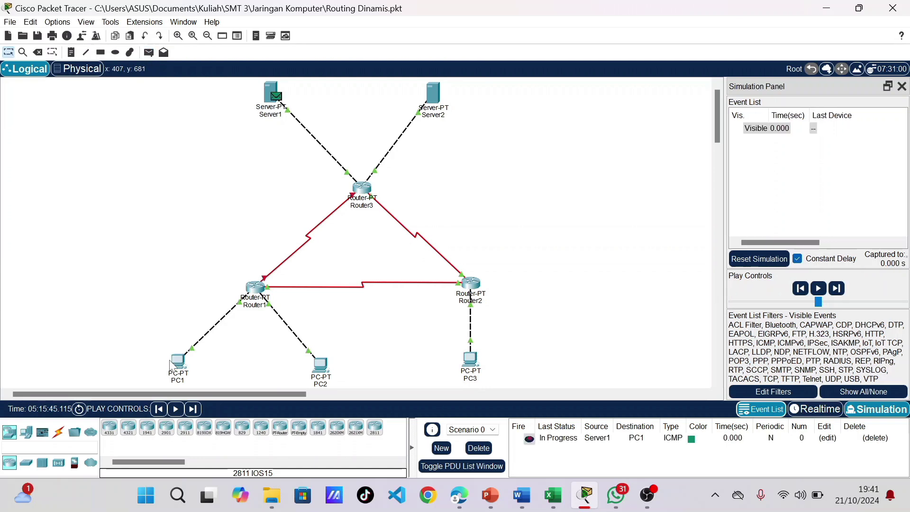
left_click(838, 293)
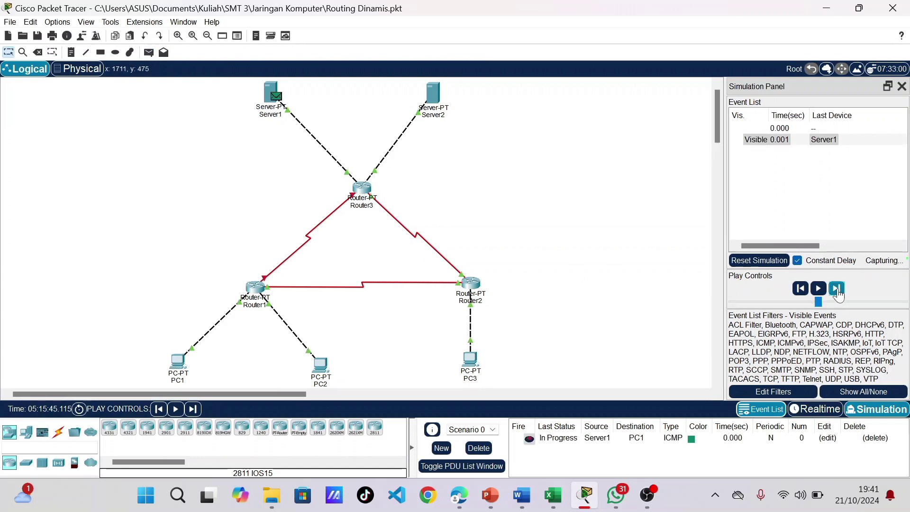
left_click(838, 293)
left_click(838, 293)
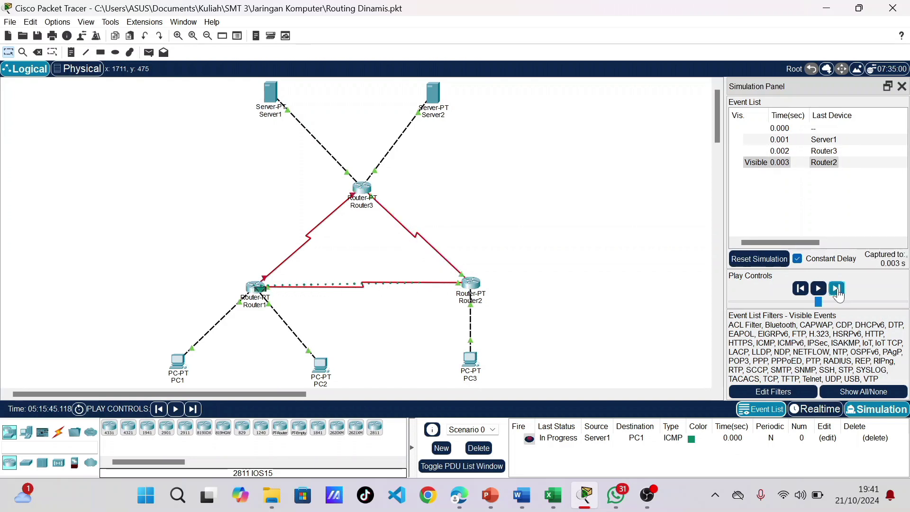
left_click(838, 293)
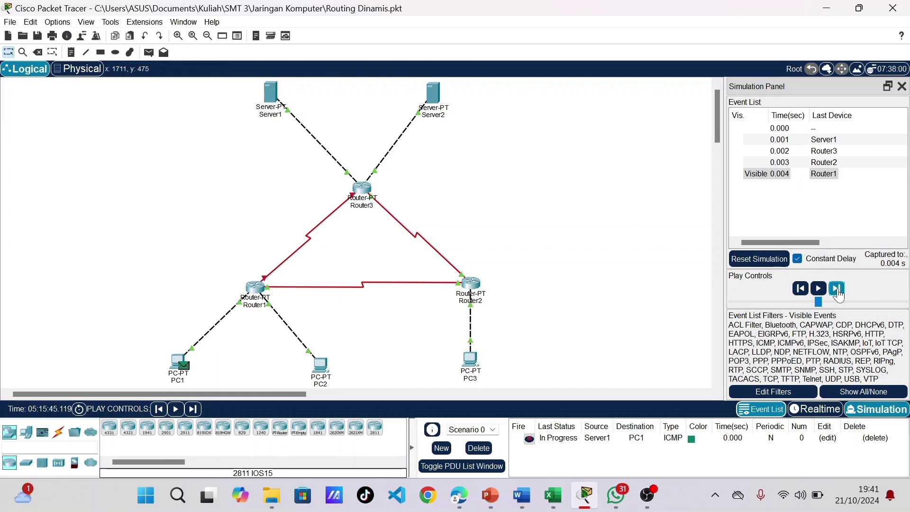
left_click(838, 293)
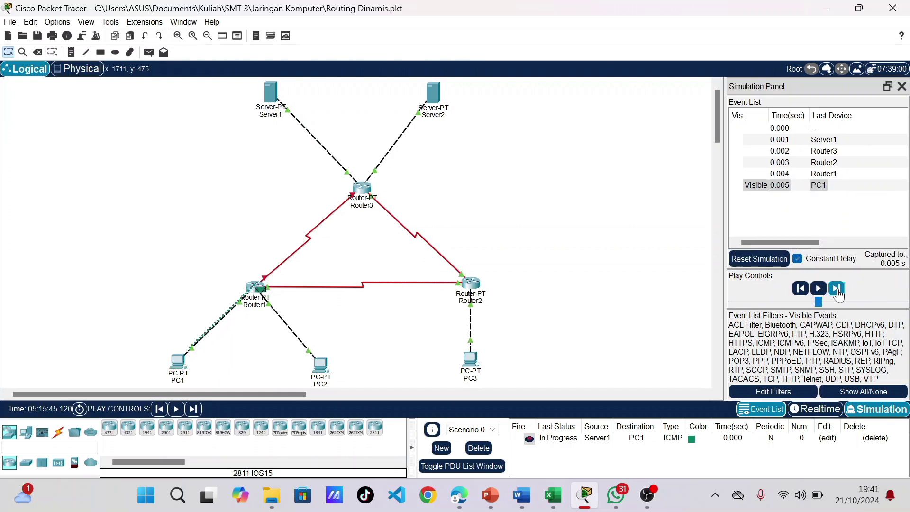
left_click(838, 293)
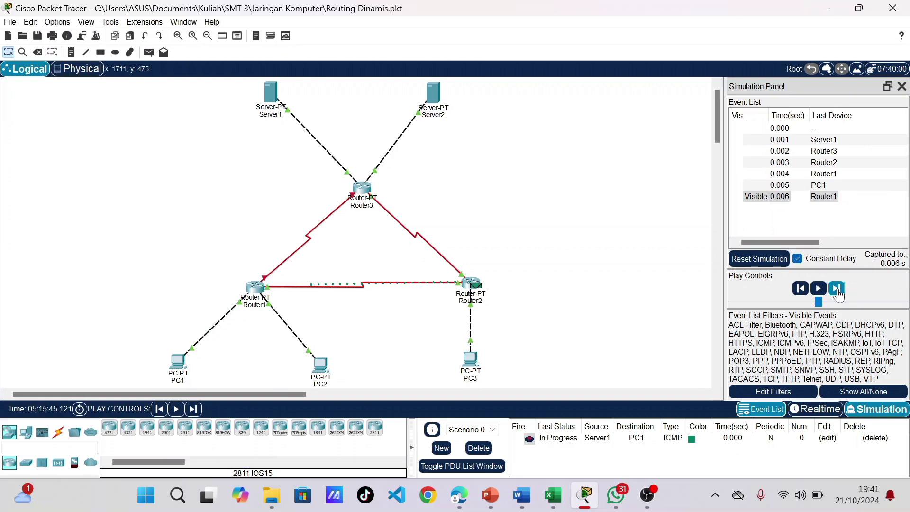
left_click(838, 293)
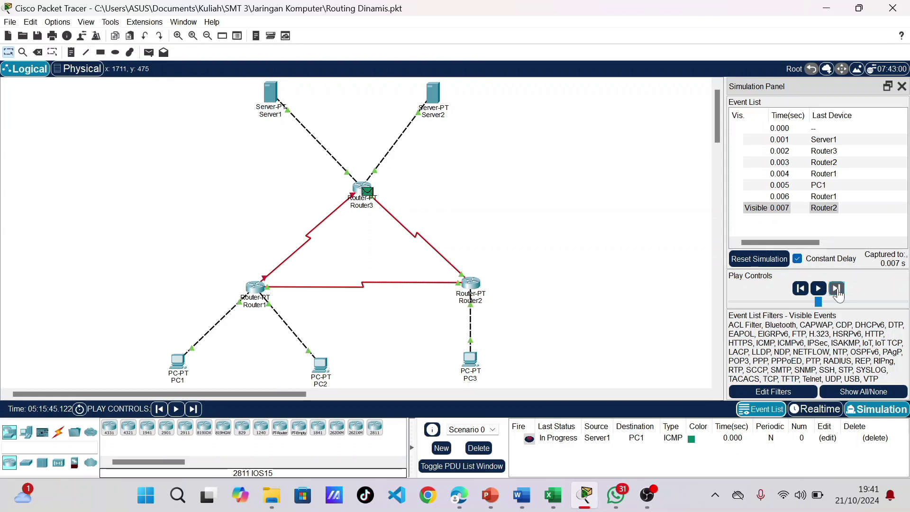
left_click(837, 293)
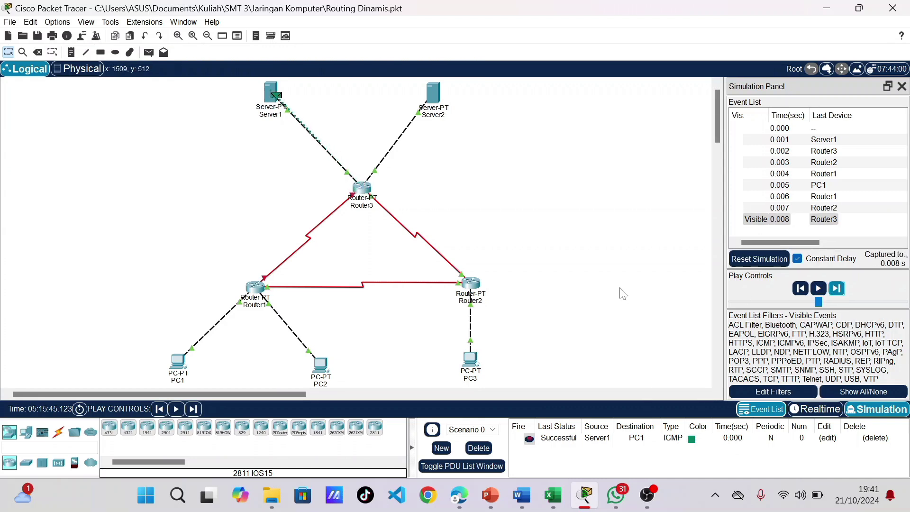
left_click(479, 448)
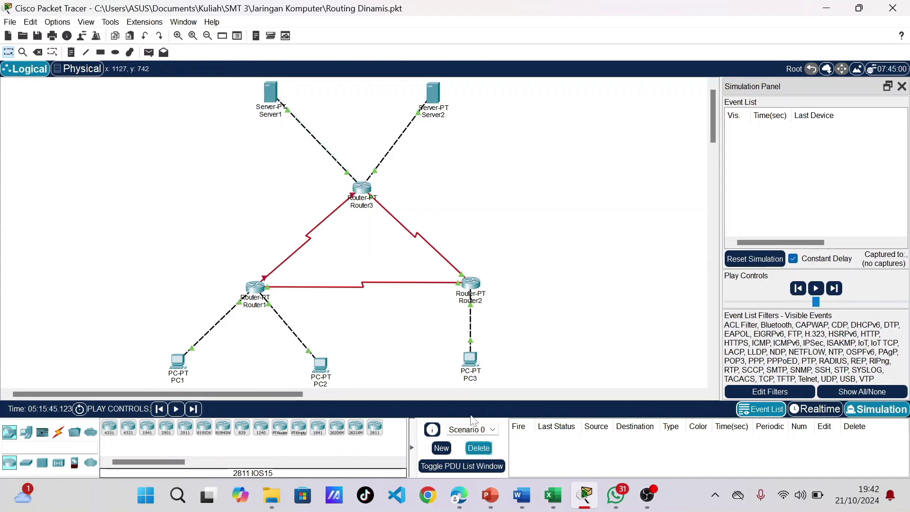
- Send a simple PDU from Server1 to PC2, step through its path and reply, and delete the scenario
left_click(149, 52)
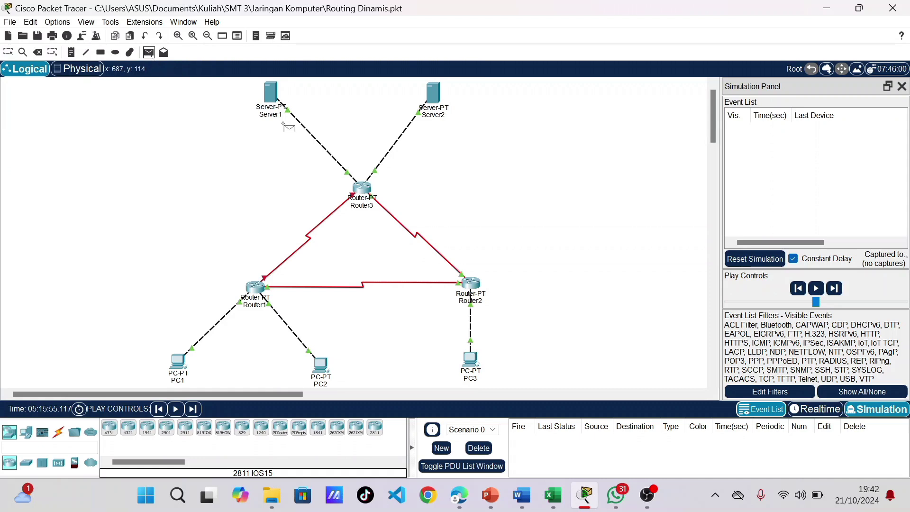
left_click(274, 95)
left_click(322, 366)
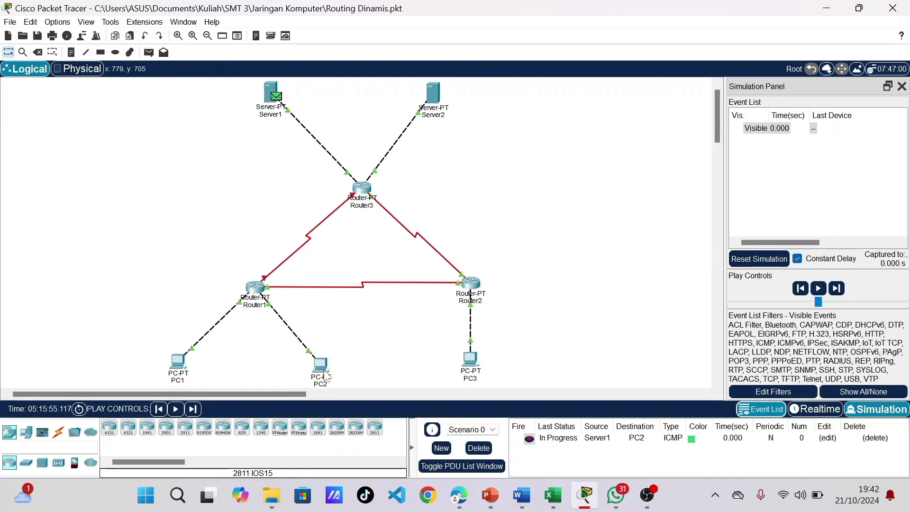
left_click(837, 288)
left_click(838, 289)
left_click(842, 288)
left_click(841, 289)
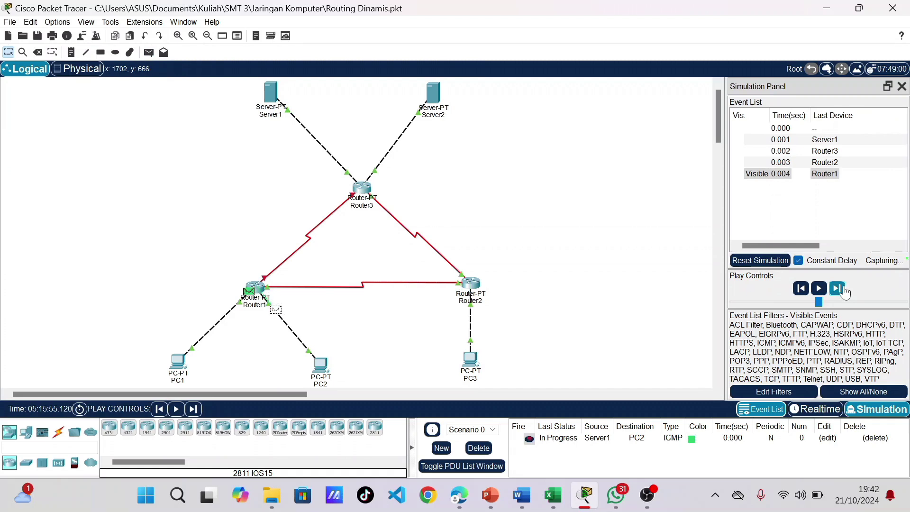
left_click(842, 288)
left_click(842, 289)
left_click(844, 289)
left_click(844, 290)
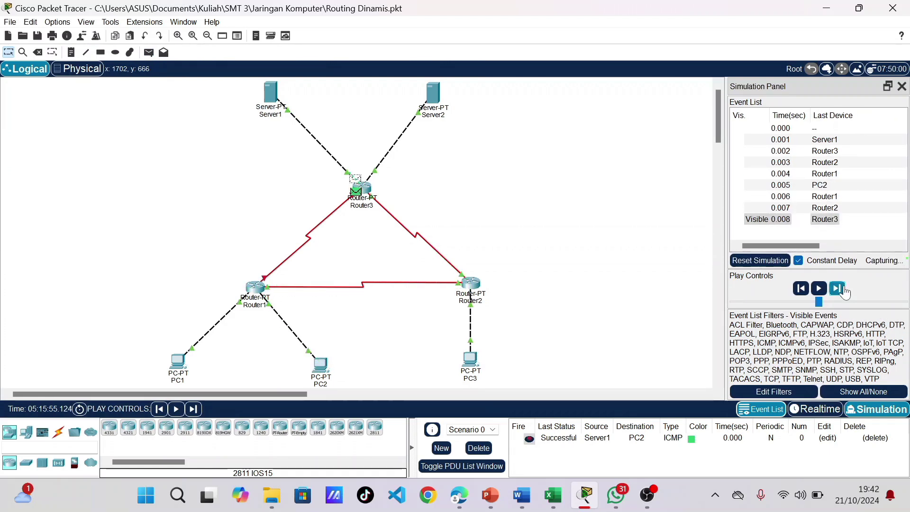
left_click(479, 448)
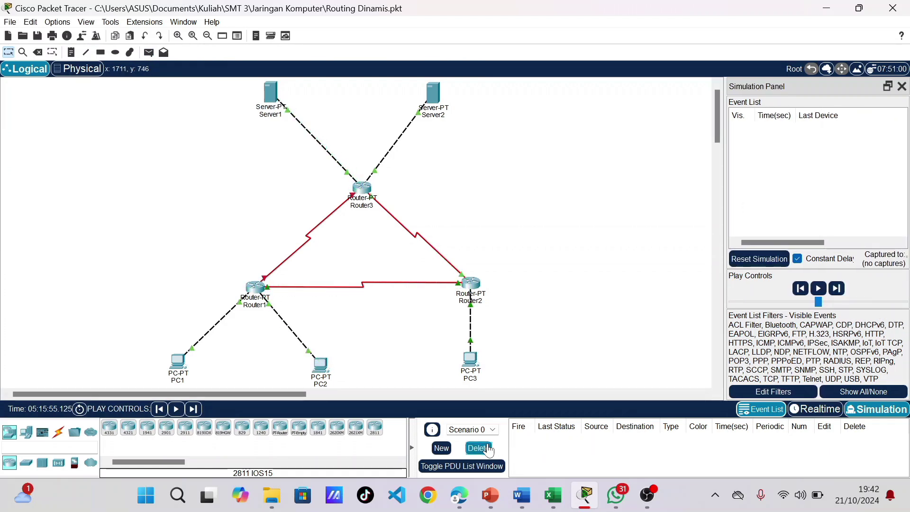
- Send a simple PDU from Server1 to PC3, step through its path and reply, and delete the scenario
left_click(148, 52)
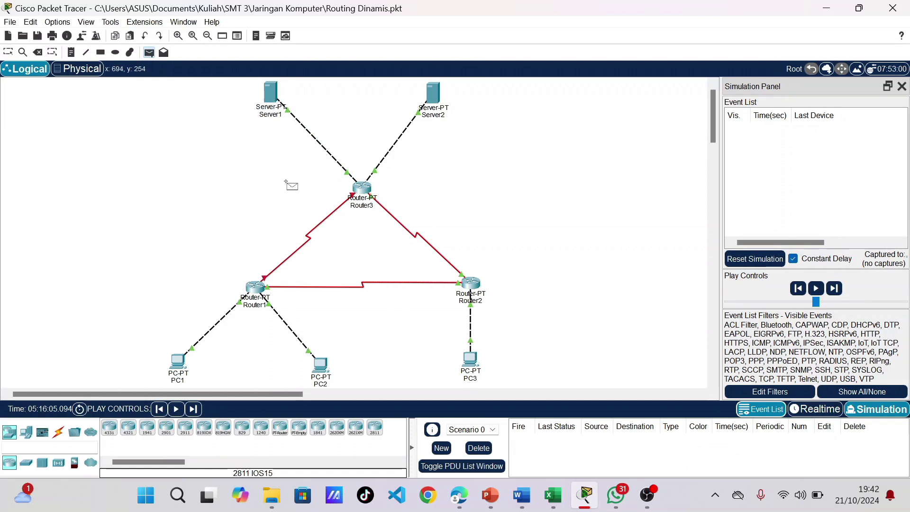
left_click(271, 97)
left_click(470, 359)
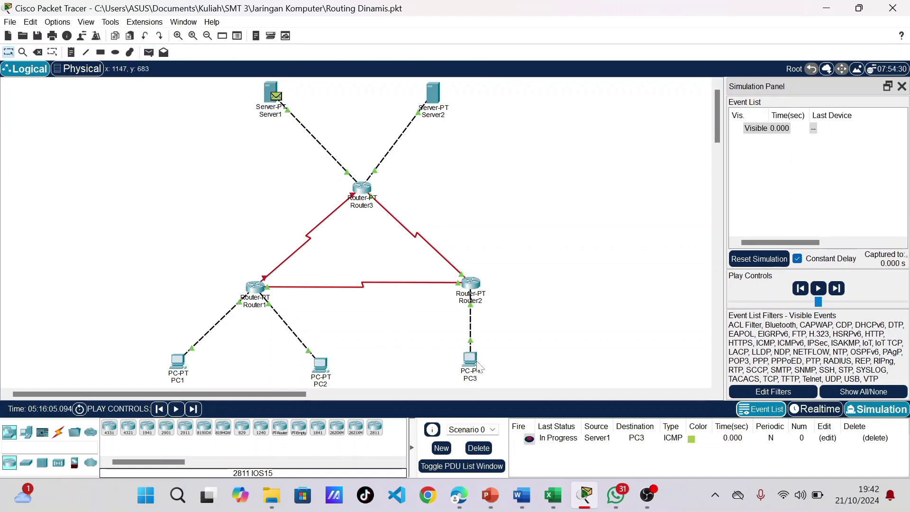
left_click(841, 290)
left_click(840, 291)
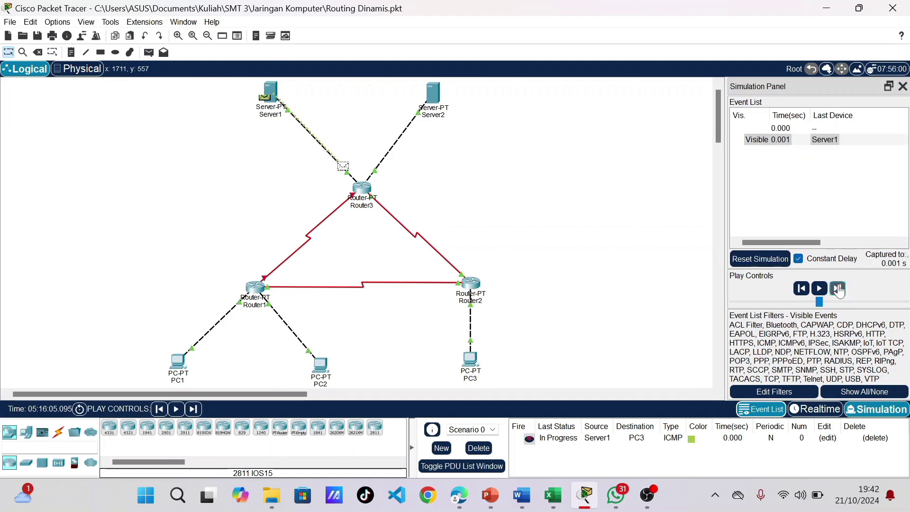
left_click(838, 290)
left_click(839, 289)
left_click(839, 289)
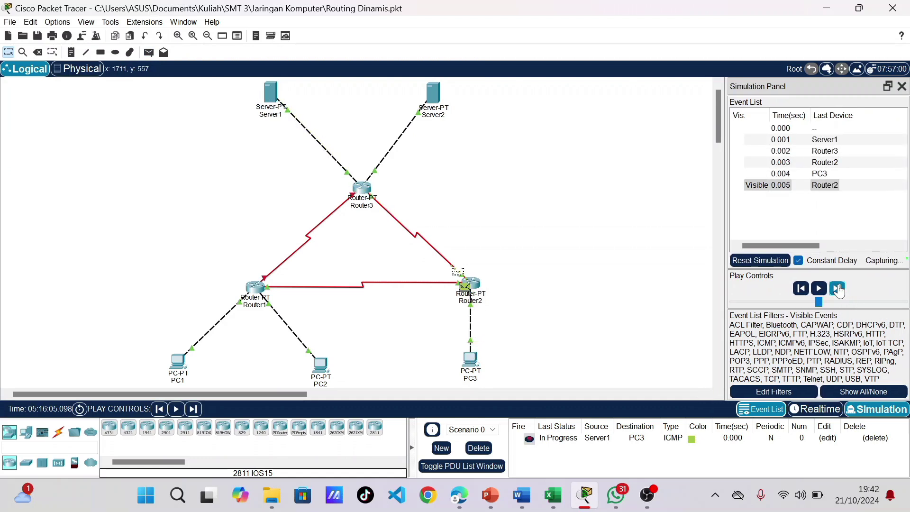
left_click(838, 289)
left_click(838, 289)
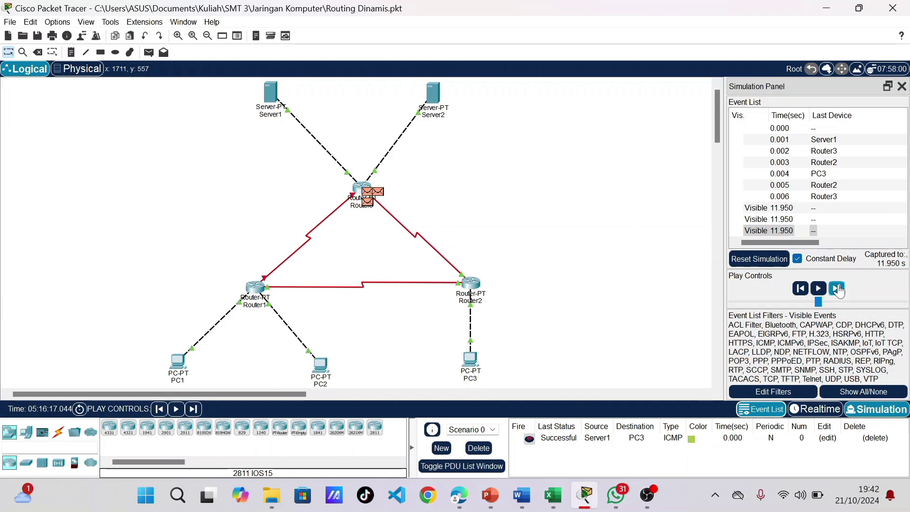
left_click(801, 288)
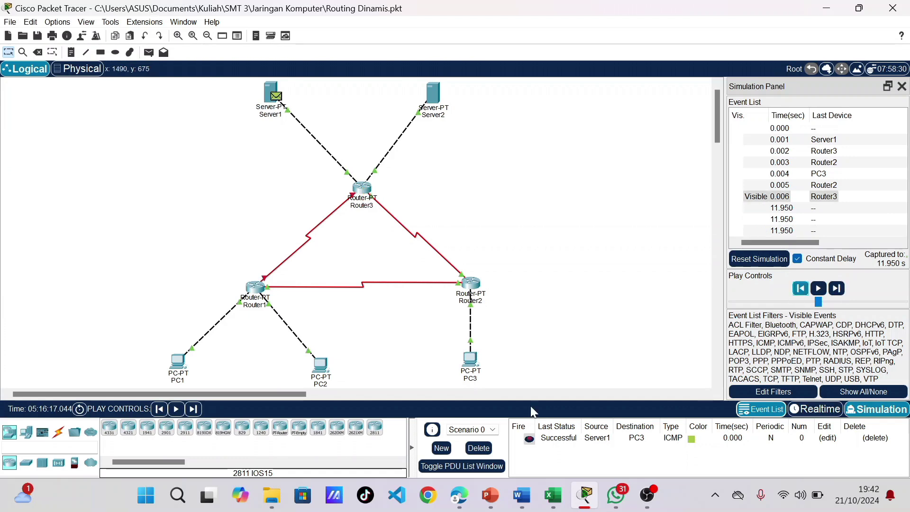
left_click(480, 448)
- Send a simple PDU from Server1 to Server2, step through its path and reply, and delete the scenario
left_click(150, 55)
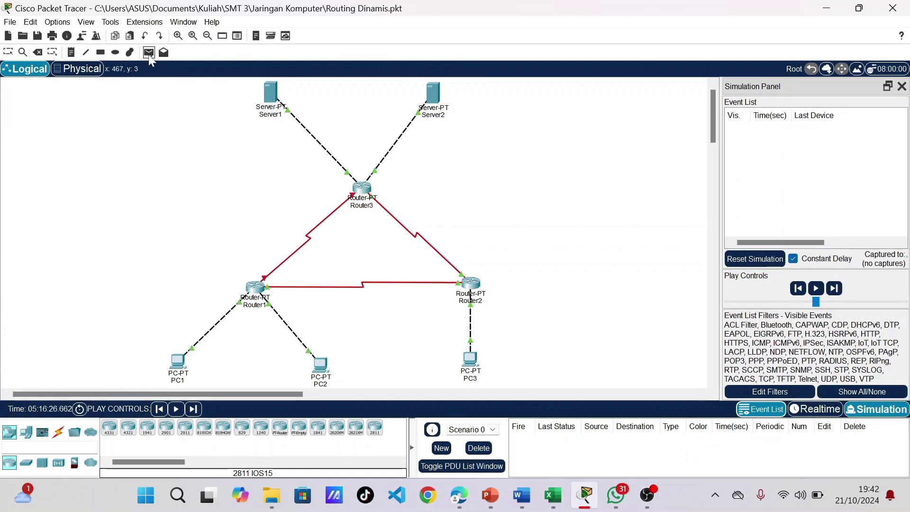
left_click(272, 95)
left_click(433, 93)
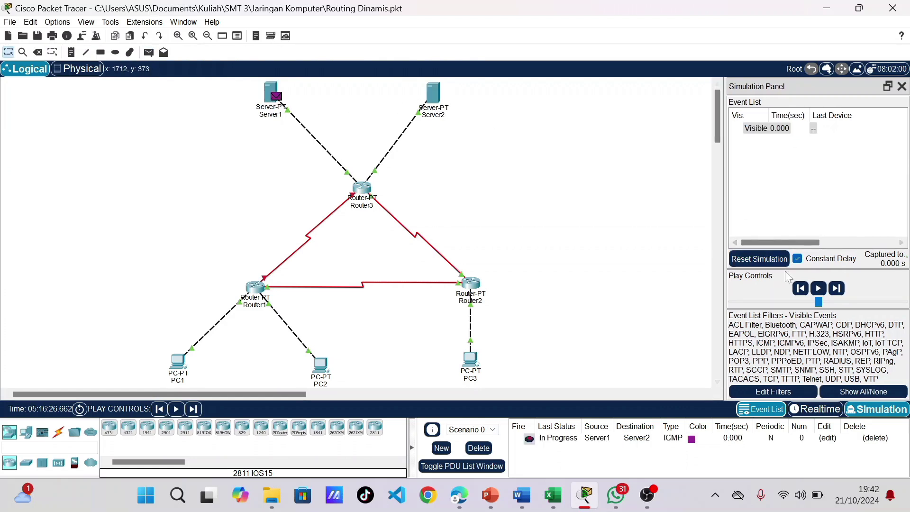
left_click(835, 289)
left_click(834, 290)
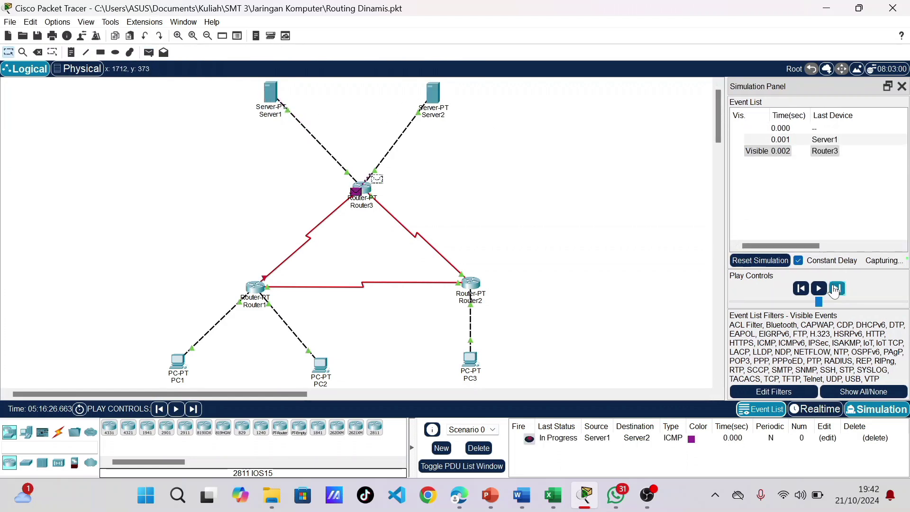
left_click(835, 289)
left_click(834, 290)
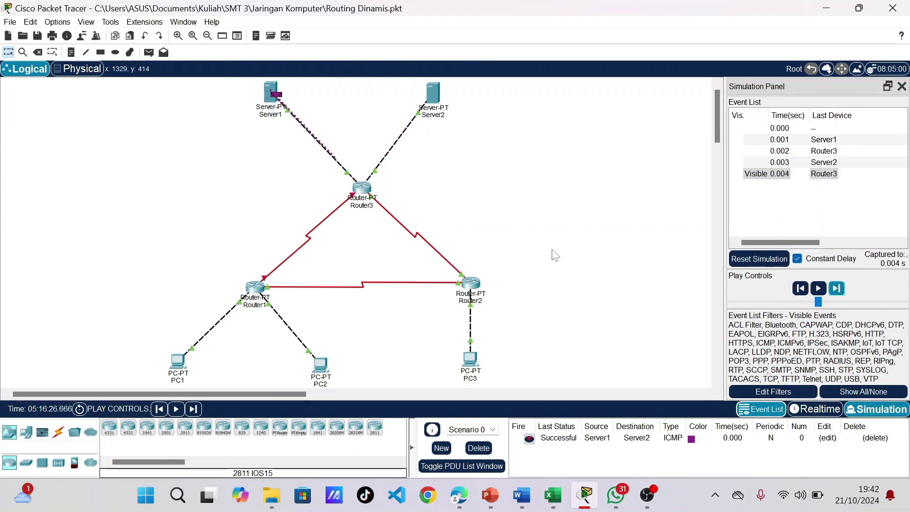
left_click(479, 449)
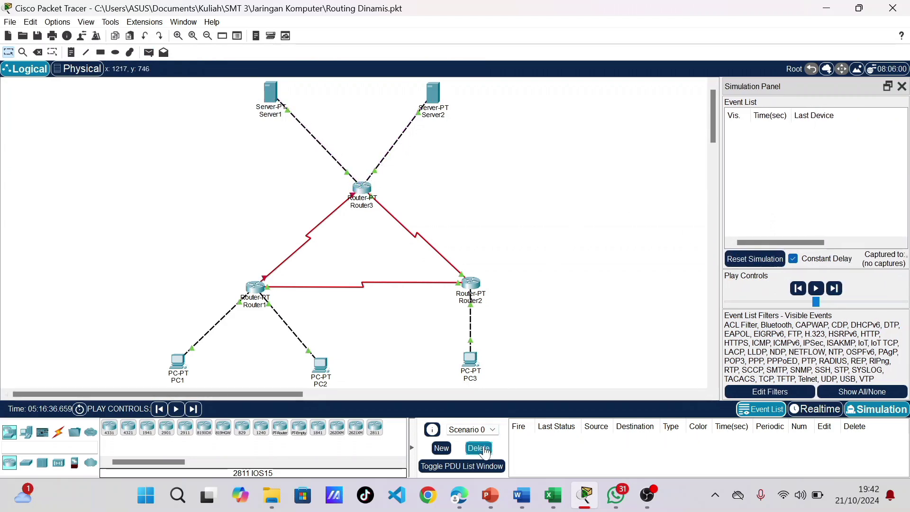
- Close the simulation event view and return the network to Realtime mode
left_click(903, 87)
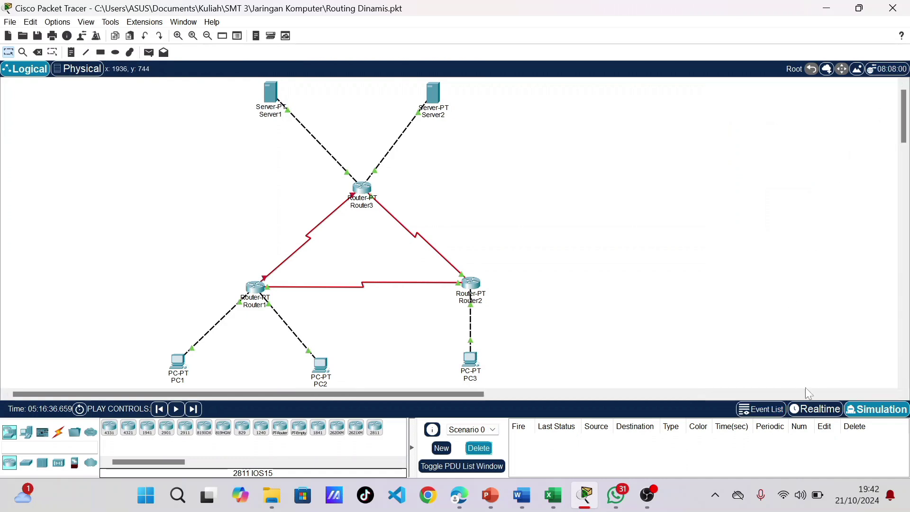
left_click(825, 419)
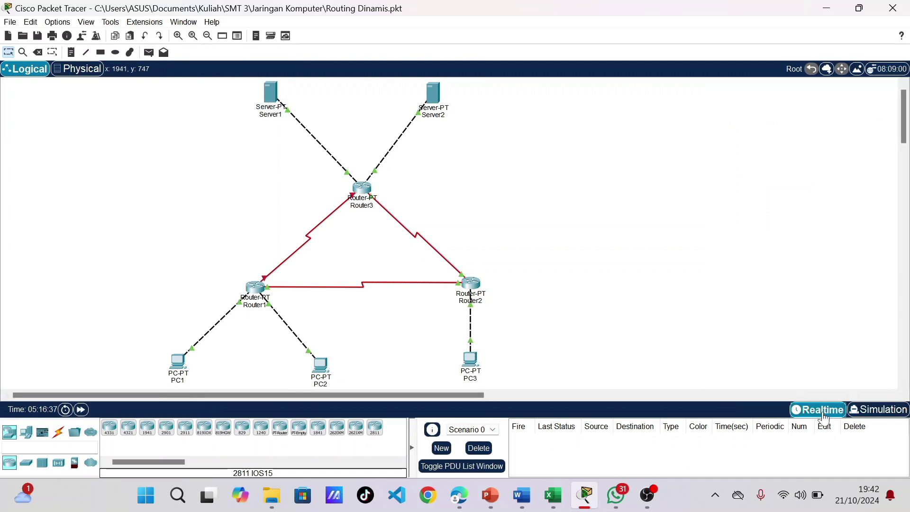